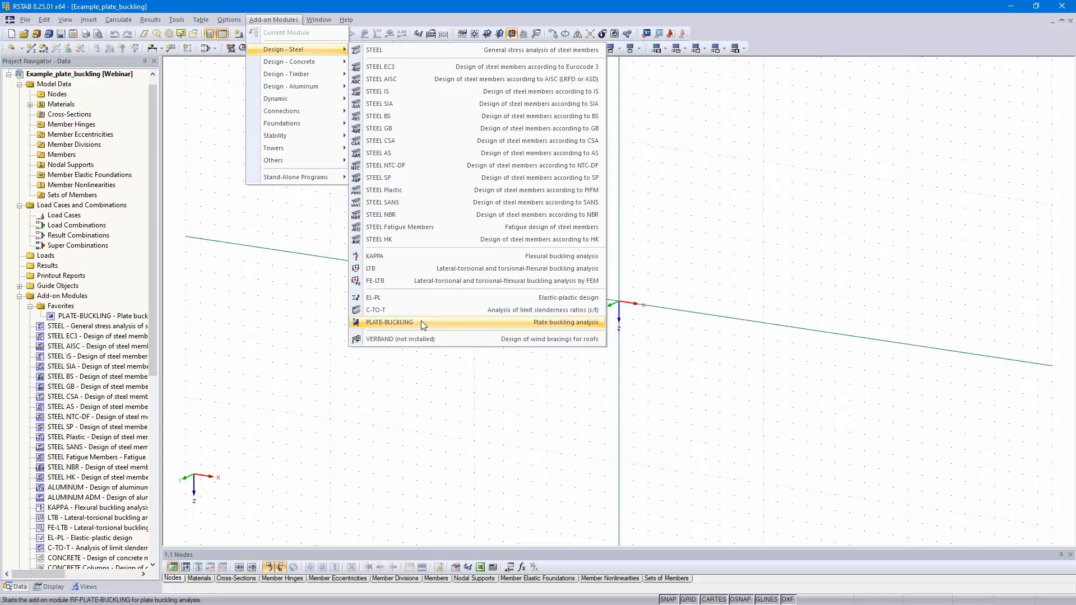
Step: Start the PLATE-BUCKLING add-on module and choose the CEN national annex and Steel S 355 as the plate material
{"action": "left_click", "coordinate": [421, 322]}
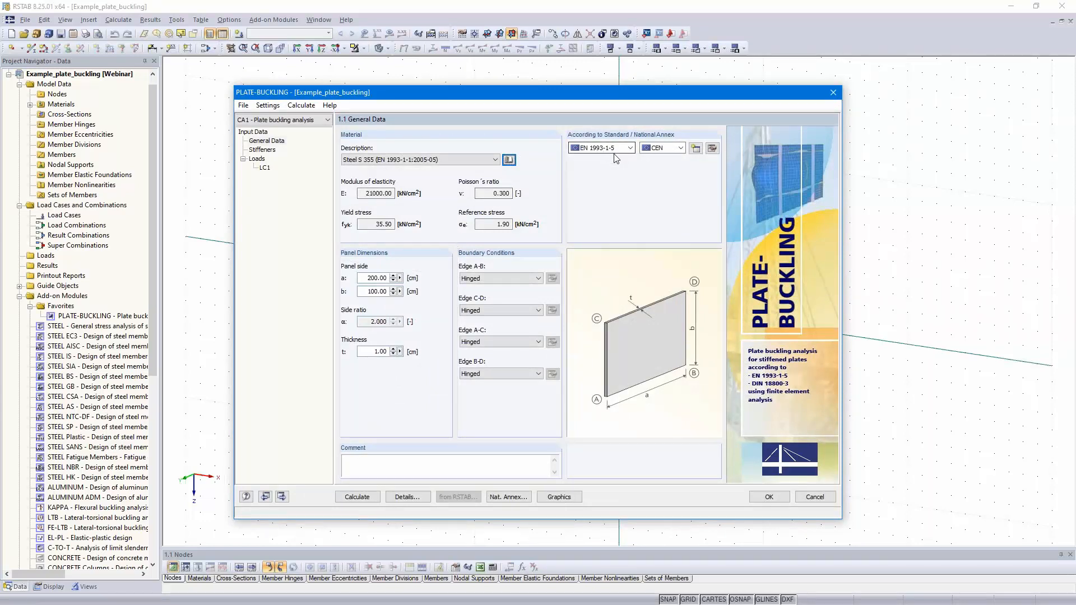
{"action": "left_click", "coordinate": [660, 148]}
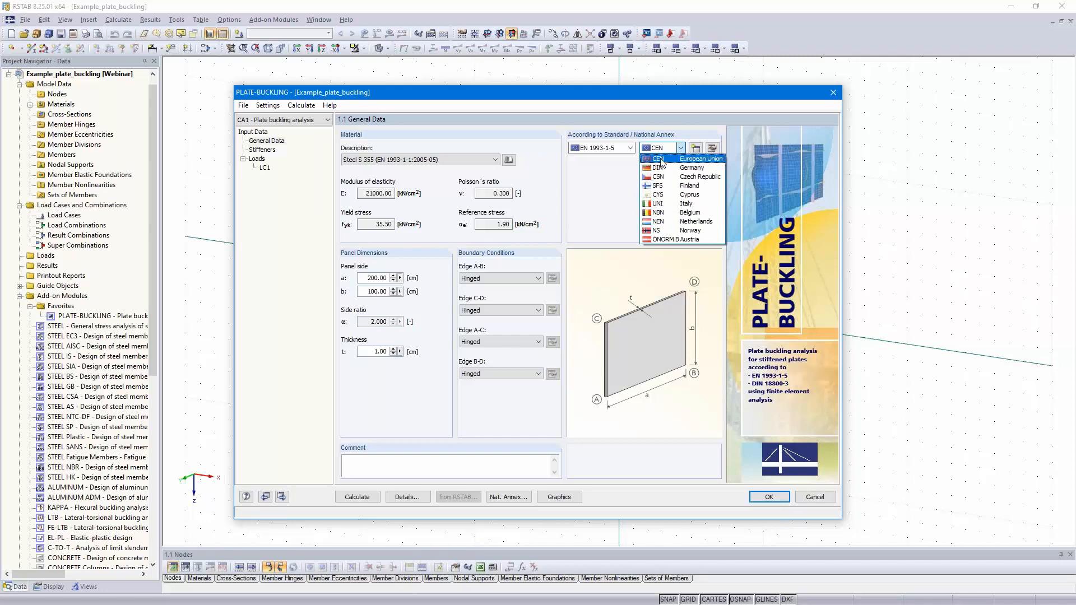
{"action": "left_click", "coordinate": [659, 160]}
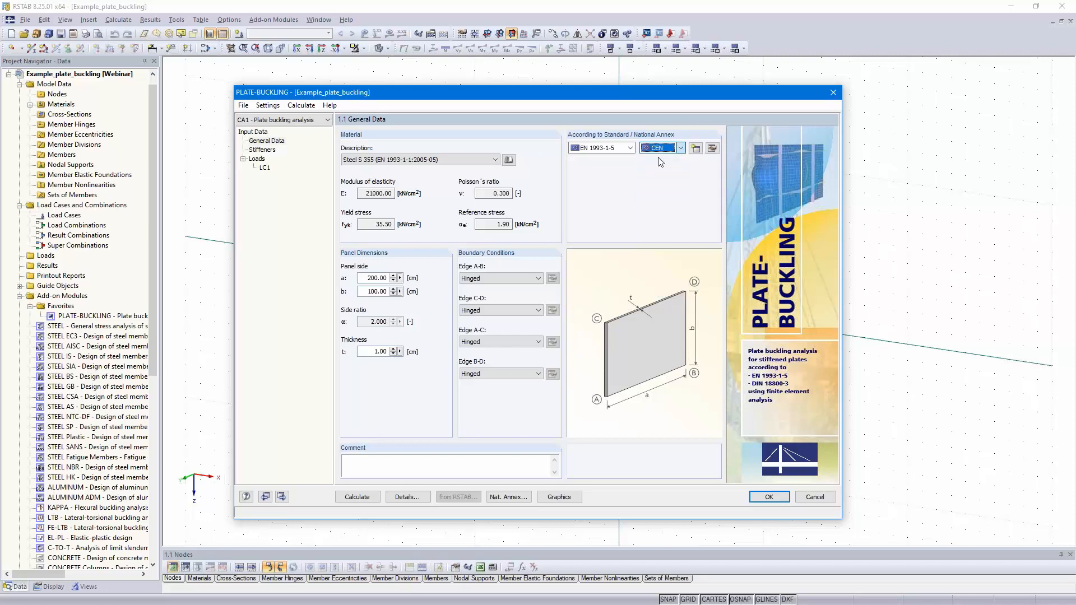
{"action": "left_click", "coordinate": [411, 161]}
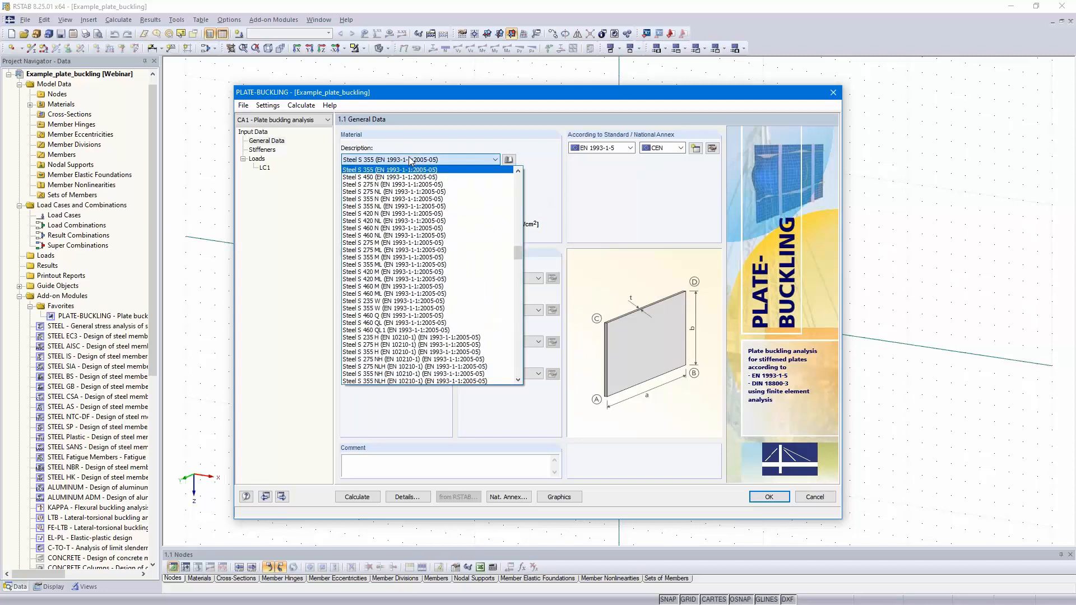
{"action": "left_click", "coordinate": [410, 161]}
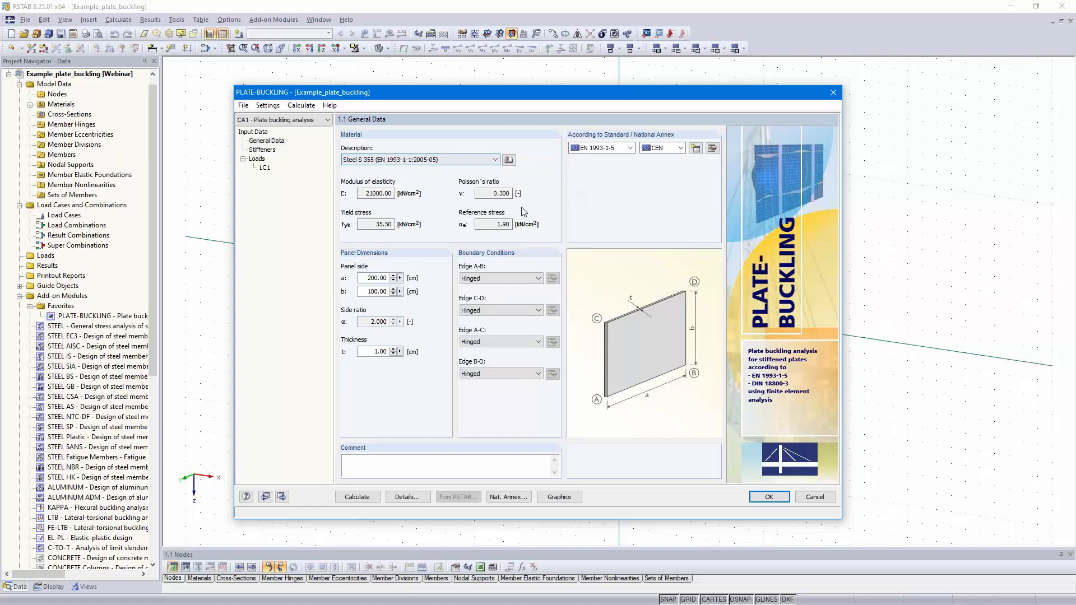
Step: Define the panel with side a of 500 cm, side b of 175 cm and thickness t of 1.4 cm
{"action": "double_click", "coordinate": [374, 277]}
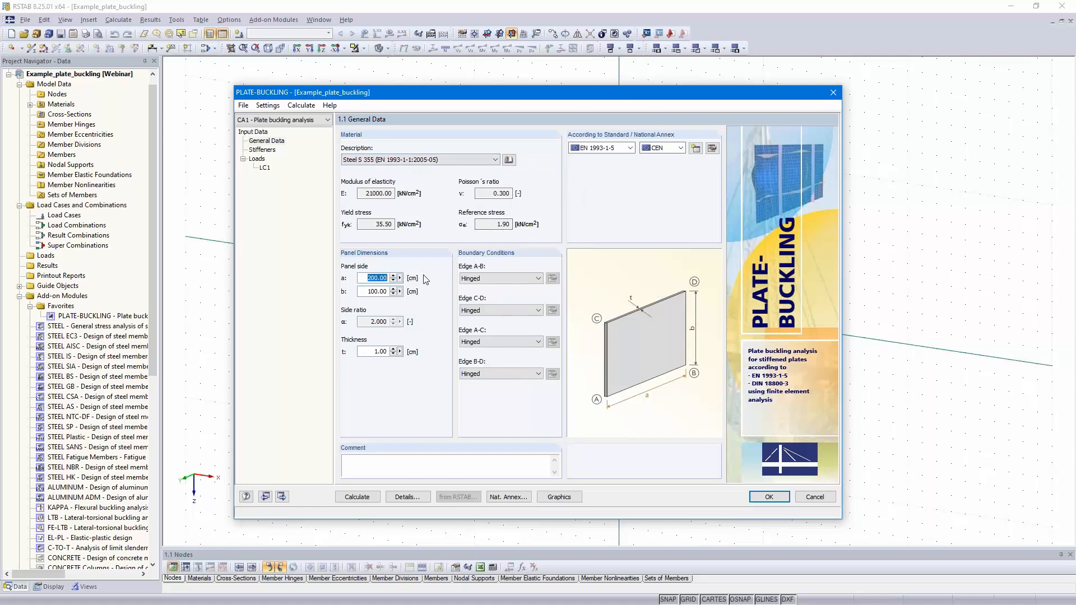
{"action": "type", "text": "5"}
{"action": "key", "text": "Tab"}
{"action": "type", "text": "175"}
{"action": "double_click", "coordinate": [370, 351]}
{"action": "type", "text": "1,4"}
{"action": "left_click", "coordinate": [370, 291]}
Step: Add the first longitudinal stiffener at position z = 72.5 cm
{"action": "left_click", "coordinate": [283, 497]}
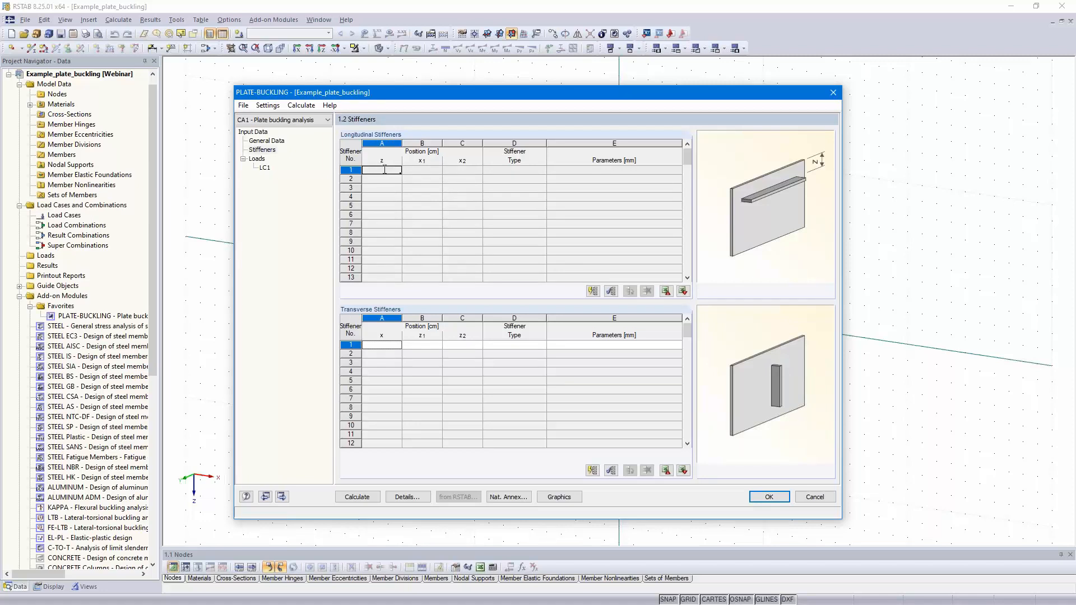
{"action": "type", "text": ",5"}
{"action": "left_click", "coordinate": [418, 171]}
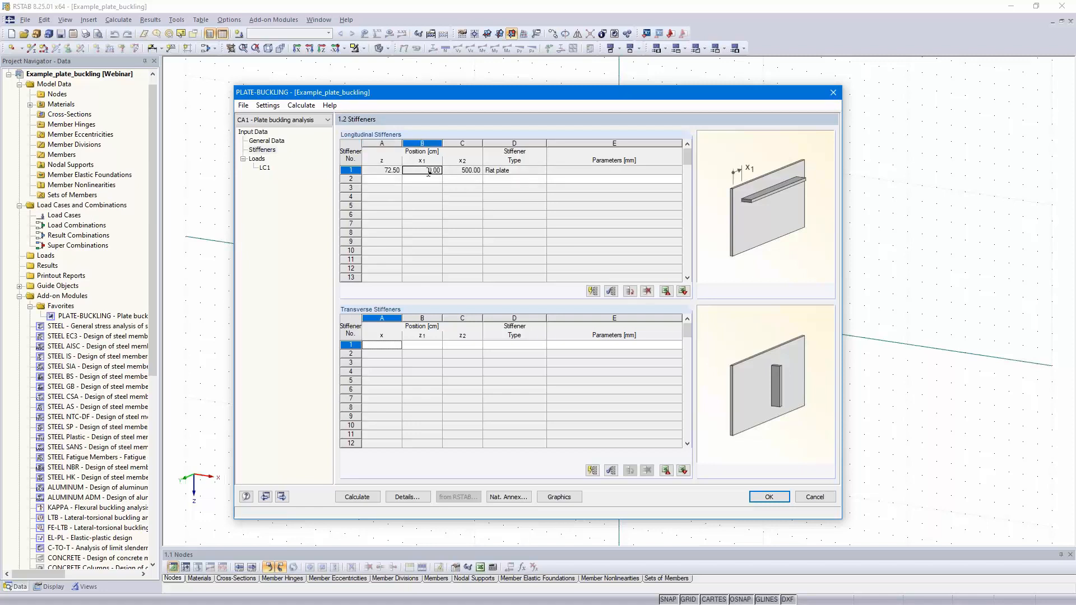
{"action": "left_click", "coordinate": [526, 173]}
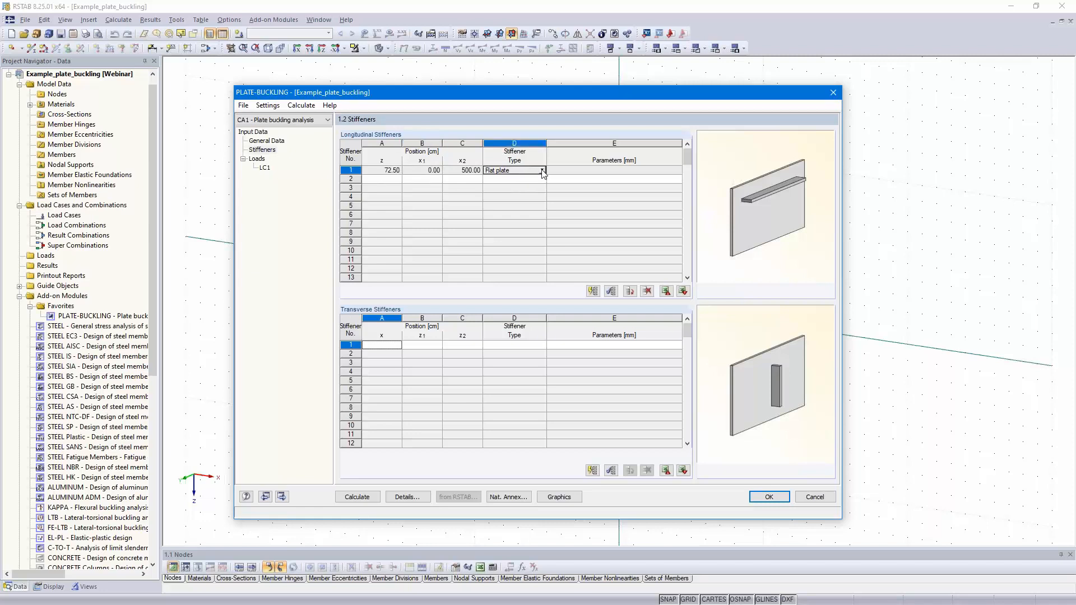
{"action": "left_click", "coordinate": [542, 171]}
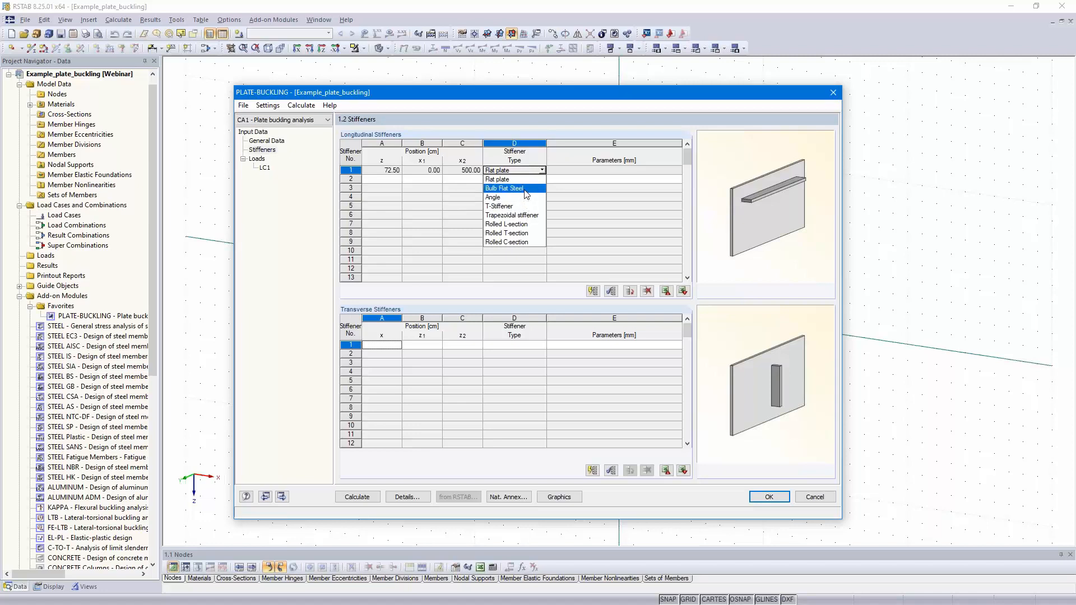
{"action": "left_click", "coordinate": [525, 180]}
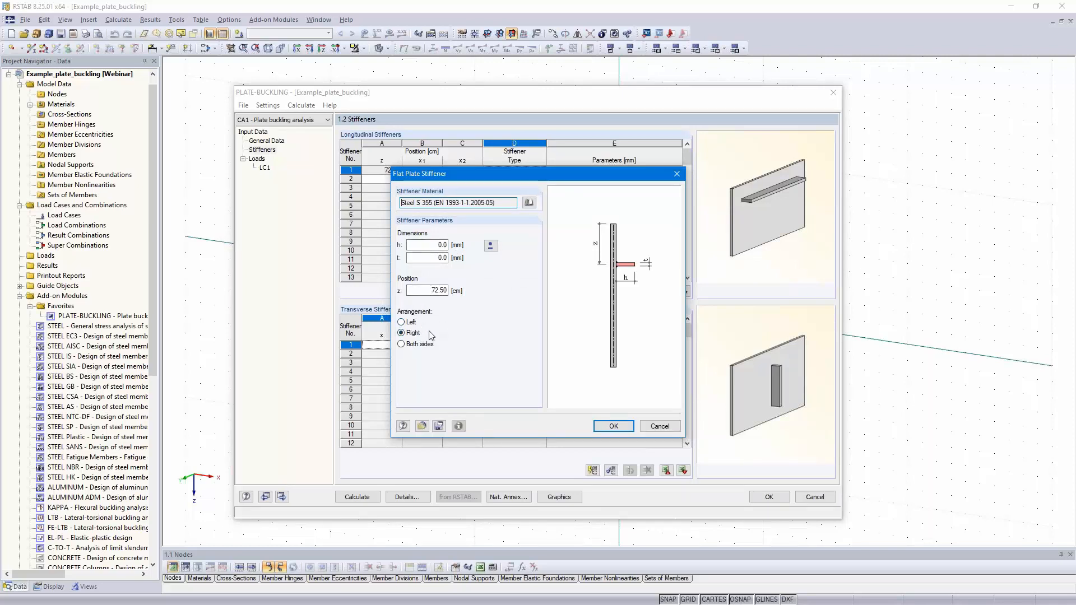
{"action": "left_click", "coordinate": [652, 426]}
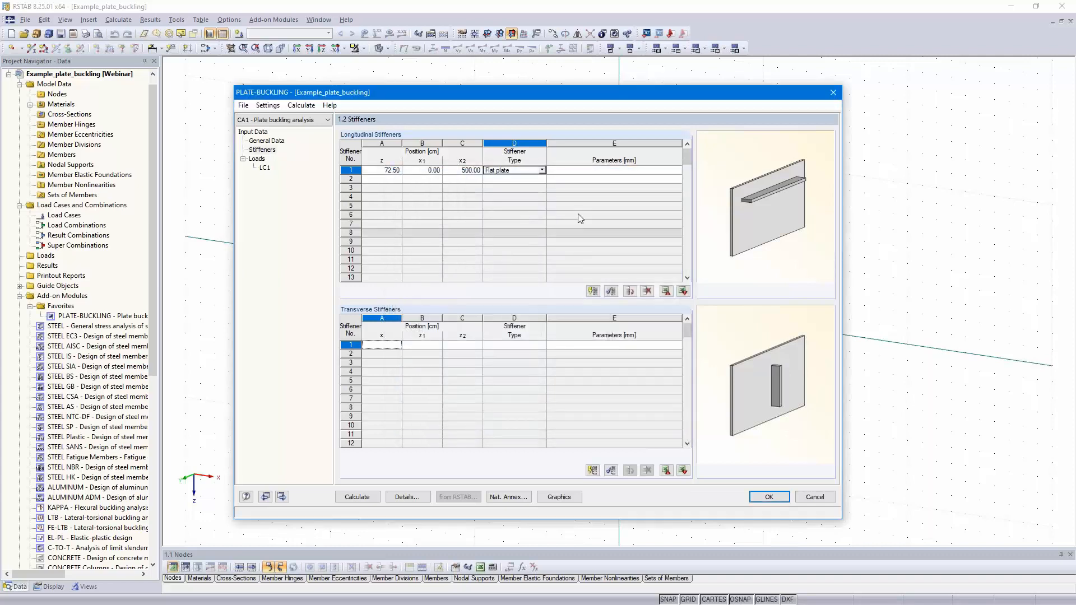
Step: Make longitudinal stiffener 1 a trapezoidal stiffener with h 300 mm, d 150 mm, b 200 mm and t 6 mm
{"action": "left_click", "coordinate": [542, 170]}
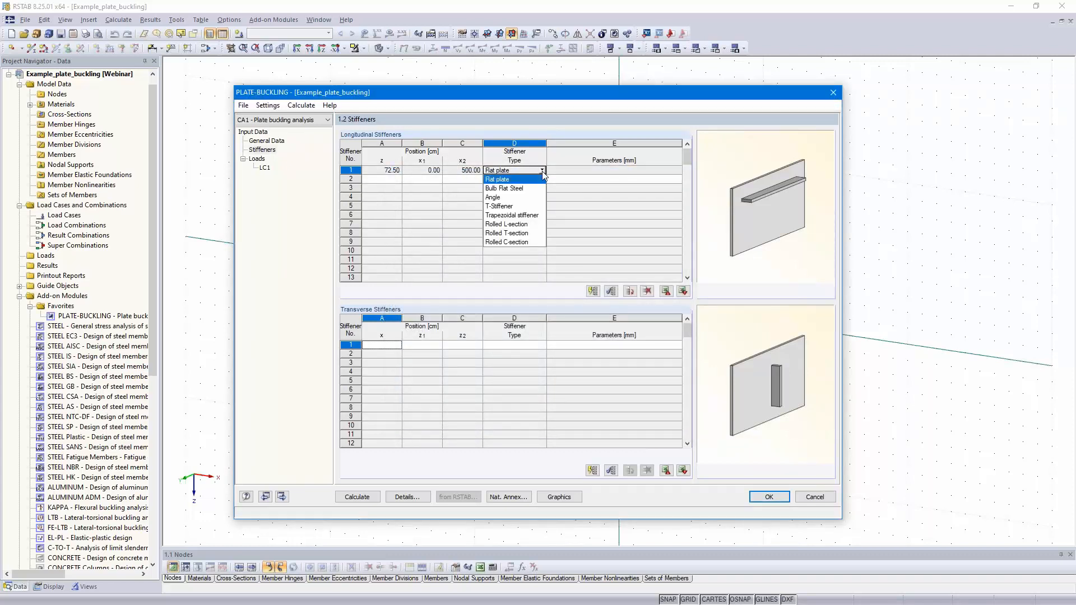
{"action": "left_click", "coordinate": [525, 216]}
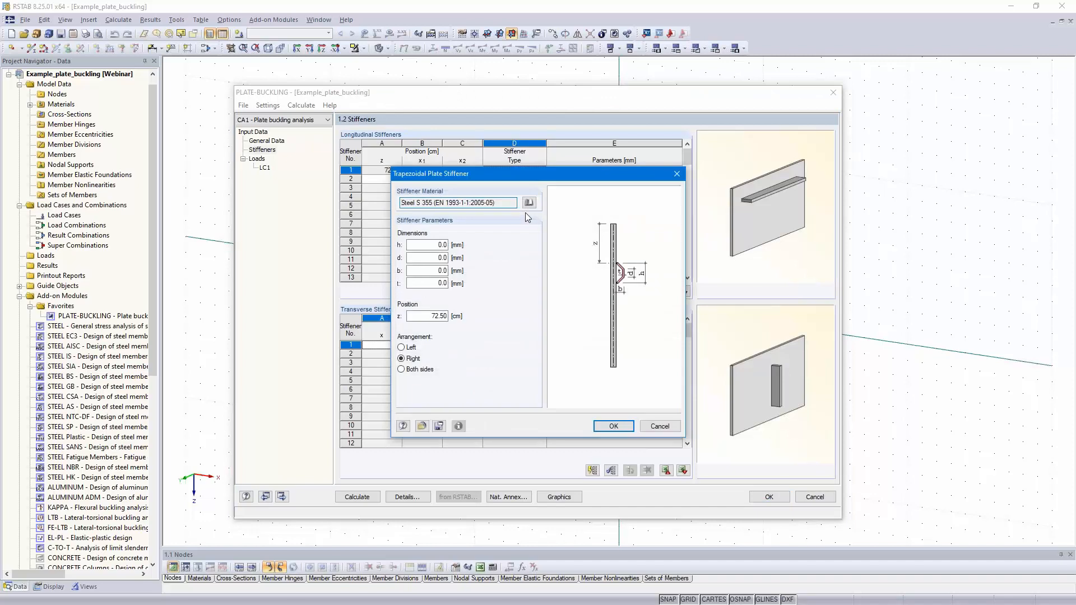
{"action": "left_click", "coordinate": [429, 245]}
{"action": "type", "text": "30"}
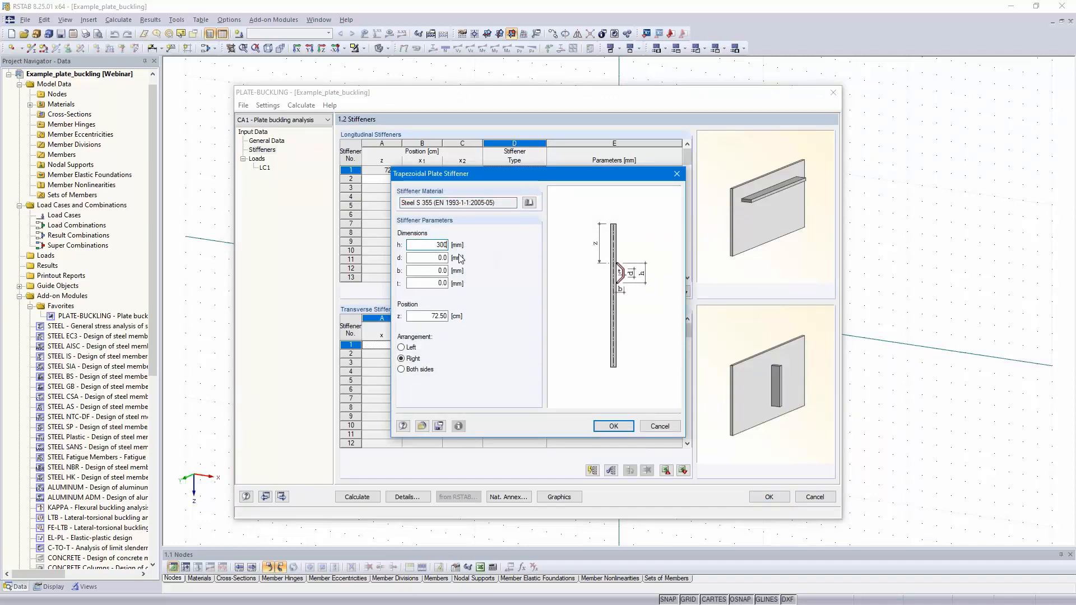
{"action": "type", "text": "0"}
{"action": "key", "text": "Tab"}
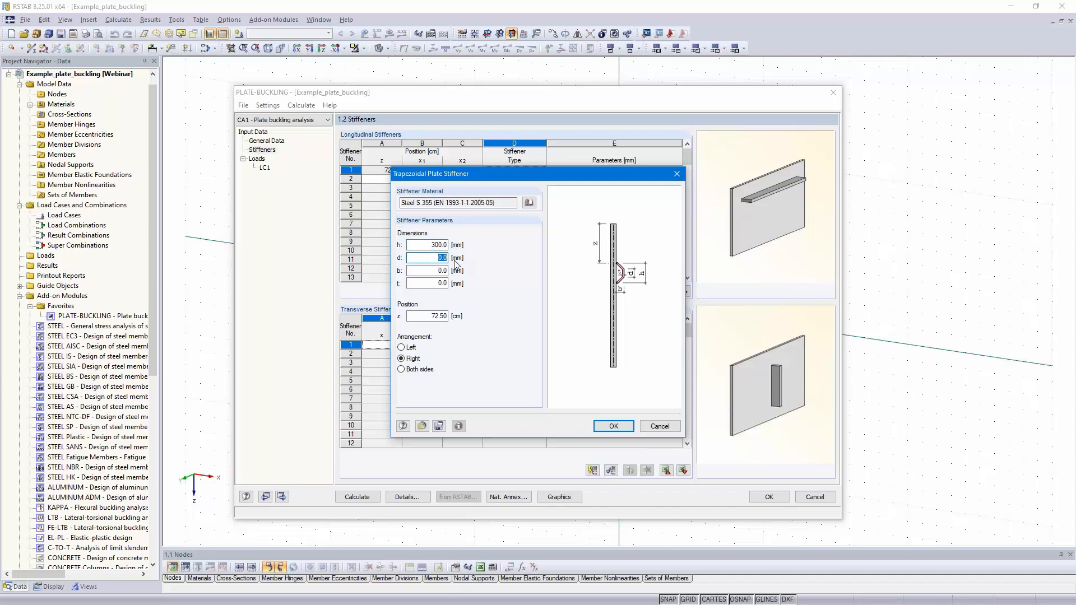
{"action": "type", "text": "150"}
{"action": "key", "text": "Tab"}
{"action": "type", "text": "200"}
{"action": "key", "text": "Tab"}
{"action": "type", "text": "6"}
{"action": "left_click", "coordinate": [427, 316]}
{"action": "left_click", "coordinate": [613, 427]}
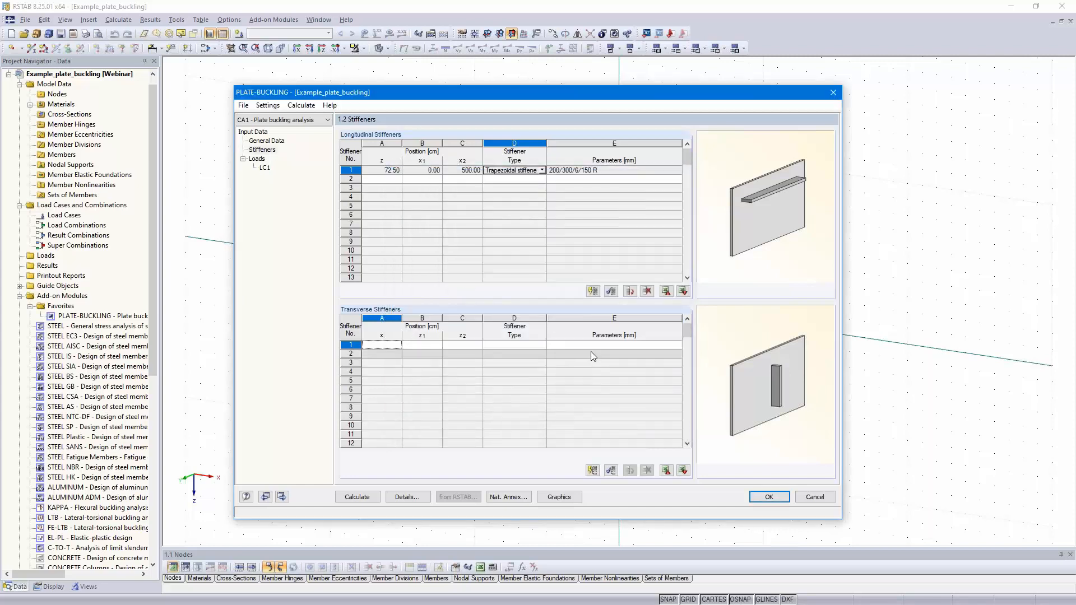
Step: Examine the stiffened panel in the graphic display and close that view
{"action": "left_click", "coordinate": [559, 497]}
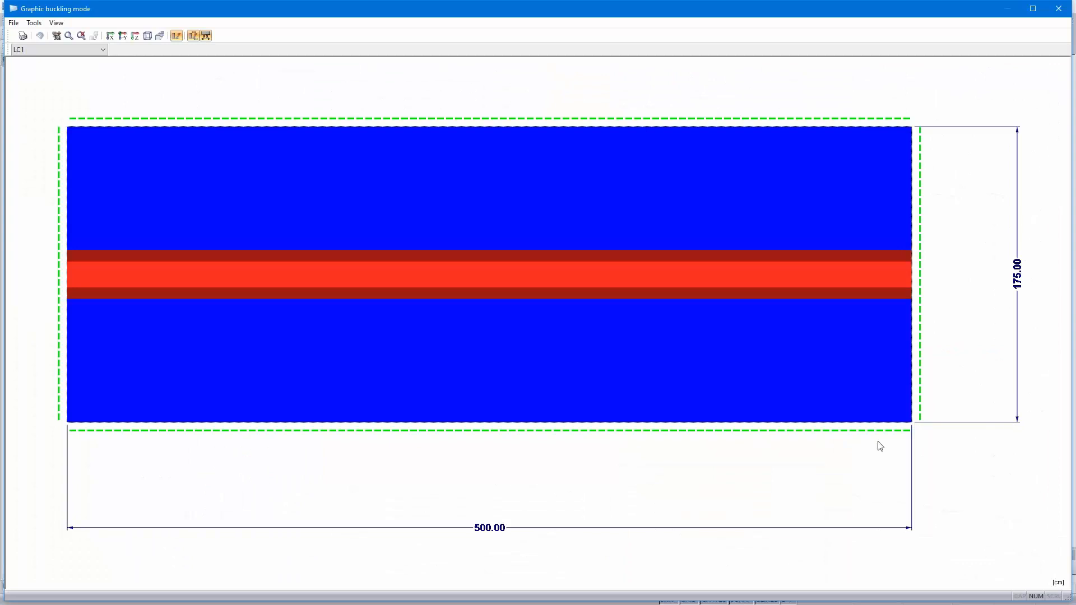
{"action": "middle_click_drag", "start_coordinate": [272, 386], "coordinate": [338, 381], "text": "ctrl"}
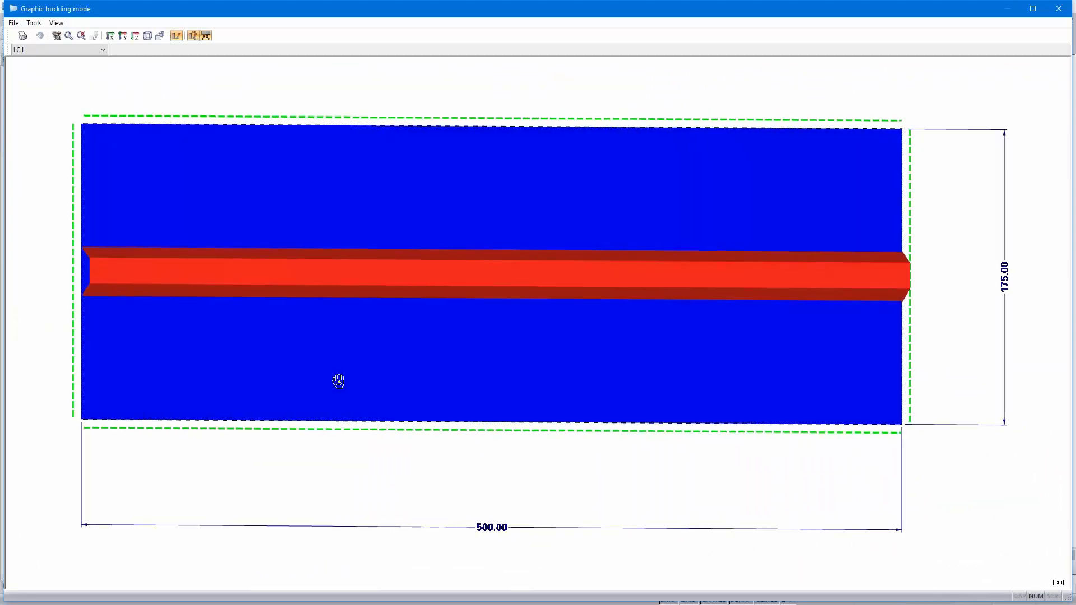
{"action": "left_click", "coordinate": [1061, 9]}
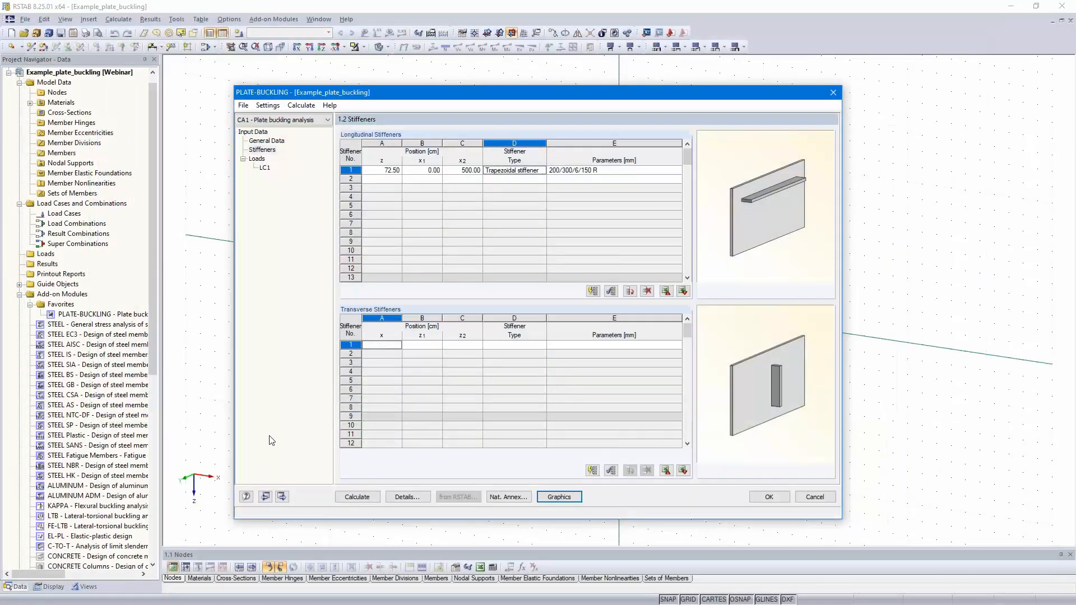
Step: Give load case 1 the description Design loads
{"action": "left_click", "coordinate": [282, 497]}
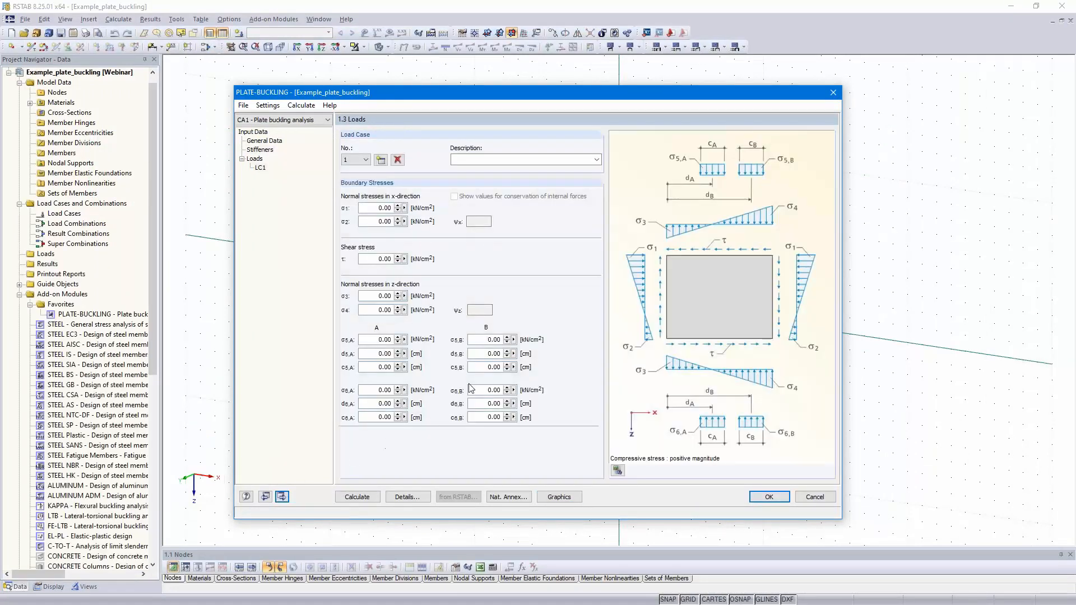
{"action": "left_click", "coordinate": [496, 160]}
{"action": "type", "text": "Des"}
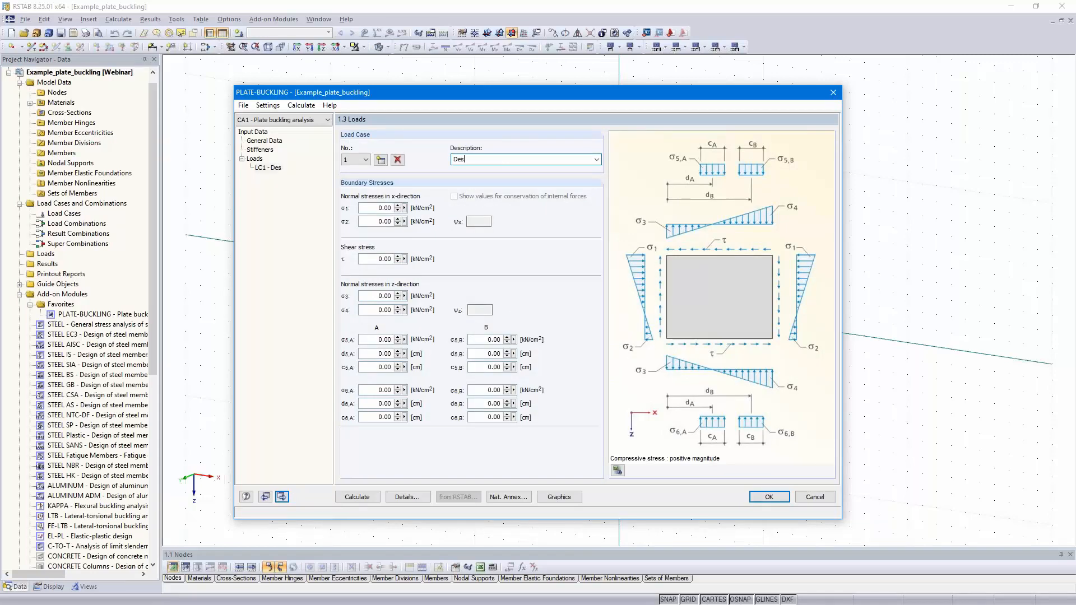
{"action": "type", "text": "ign I"}
Step: Set the x-direction normal stresses σ1 and σ2 to 23 kN/cm² and the shear stress τ to 1 kN/cm²
{"action": "left_click", "coordinate": [370, 207]}
{"action": "left_click_drag", "start_coordinate": [369, 207], "coordinate": [392, 207]}
{"action": "type", "text": "23"}
{"action": "key", "text": "Tab"}
{"action": "type", "text": "23"}
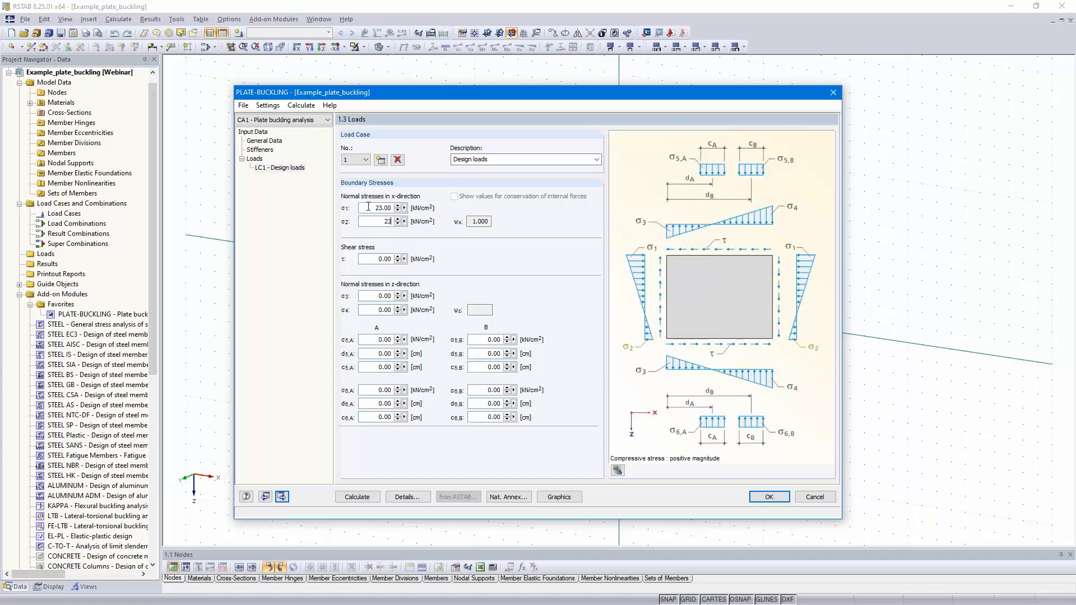
{"action": "left_click", "coordinate": [375, 208]}
{"action": "double_click", "coordinate": [375, 259]}
{"action": "type", "text": "1"}
{"action": "left_click", "coordinate": [378, 221]}
{"action": "left_click", "coordinate": [371, 208]}
Step: Replace the boundary stress figure with a rendering of the loaded panel
{"action": "left_click", "coordinate": [617, 471]}
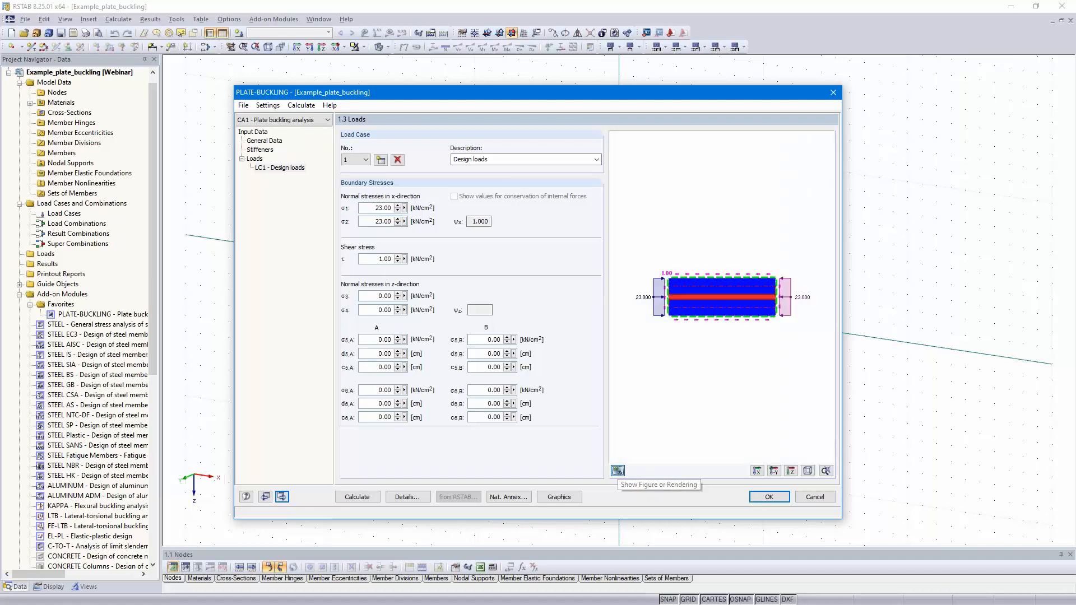
{"action": "scroll", "coordinate": [701, 341], "scroll_direction": "up", "scroll_amount": 2}
{"action": "middle_click_drag", "start_coordinate": [702, 341], "coordinate": [720, 368]}
{"action": "scroll", "coordinate": [701, 373], "scroll_direction": "down", "scroll_amount": 4}
Step: Check the applied edge stresses on the panel in the graphic display and close that view
{"action": "left_click", "coordinate": [557, 497]}
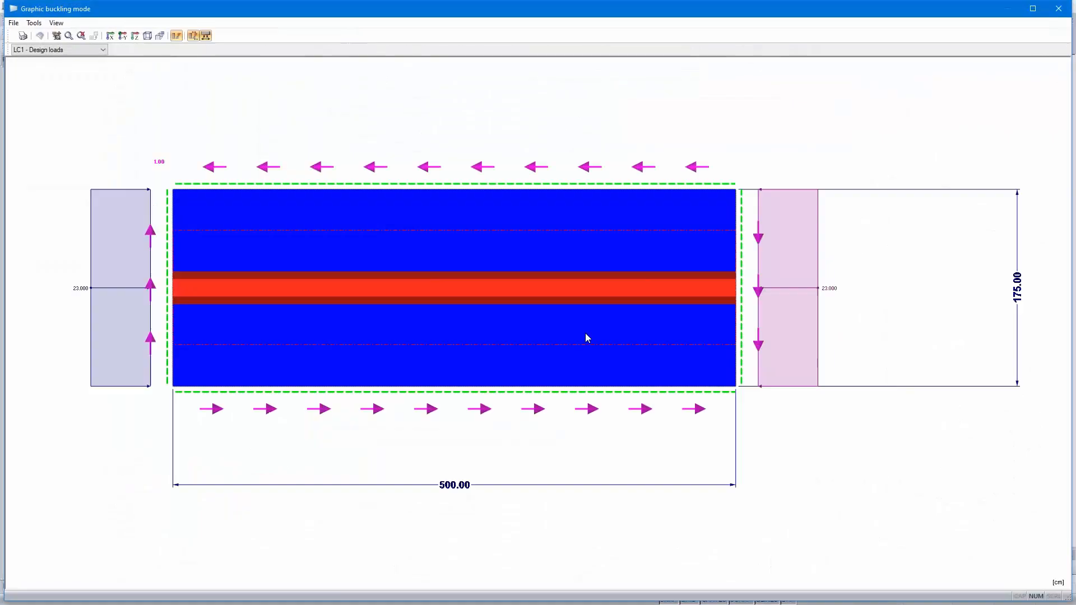
{"action": "middle_click_drag", "start_coordinate": [504, 427], "coordinate": [483, 469], "text": "ctrl"}
{"action": "scroll", "coordinate": [481, 470], "scroll_direction": "down", "scroll_amount": 1}
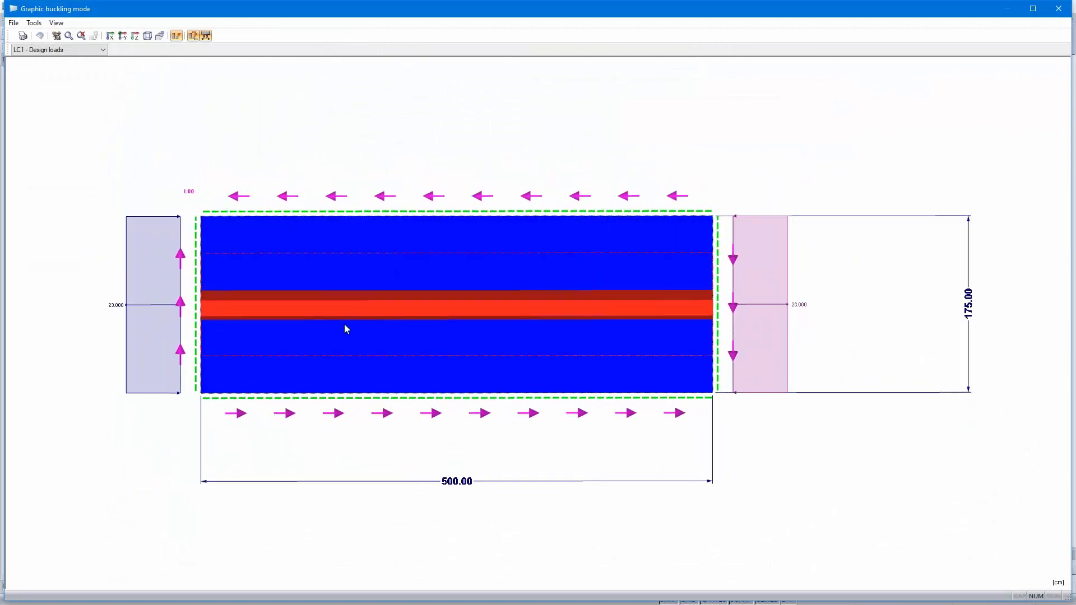
{"action": "left_click", "coordinate": [1059, 9]}
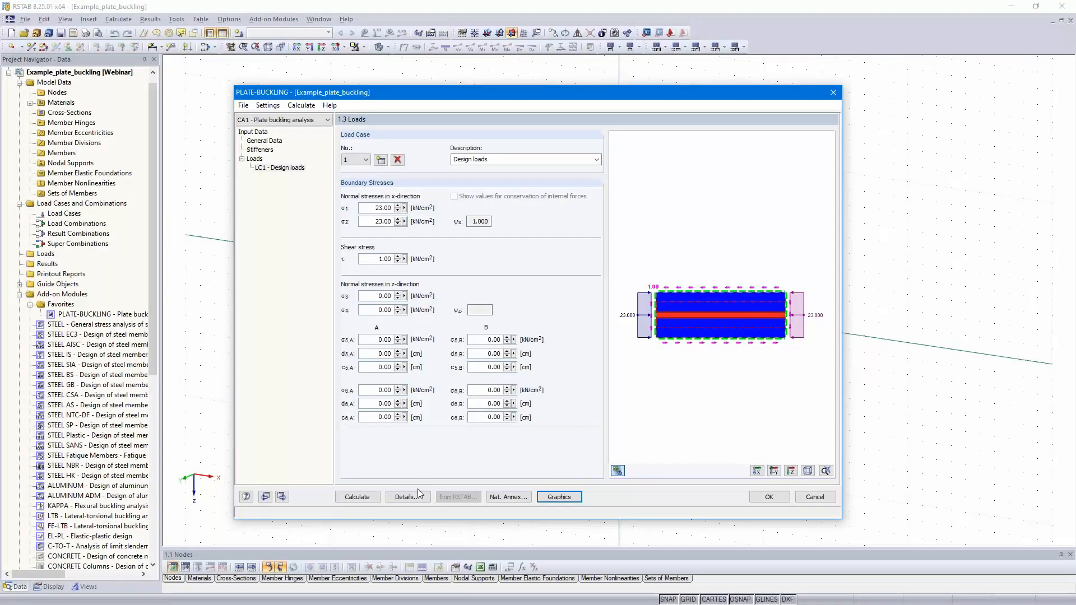
Step: In the calculation details, consider all eigenvalues in the assessment and set the number of buckling modes to 20
{"action": "left_click", "coordinate": [406, 498]}
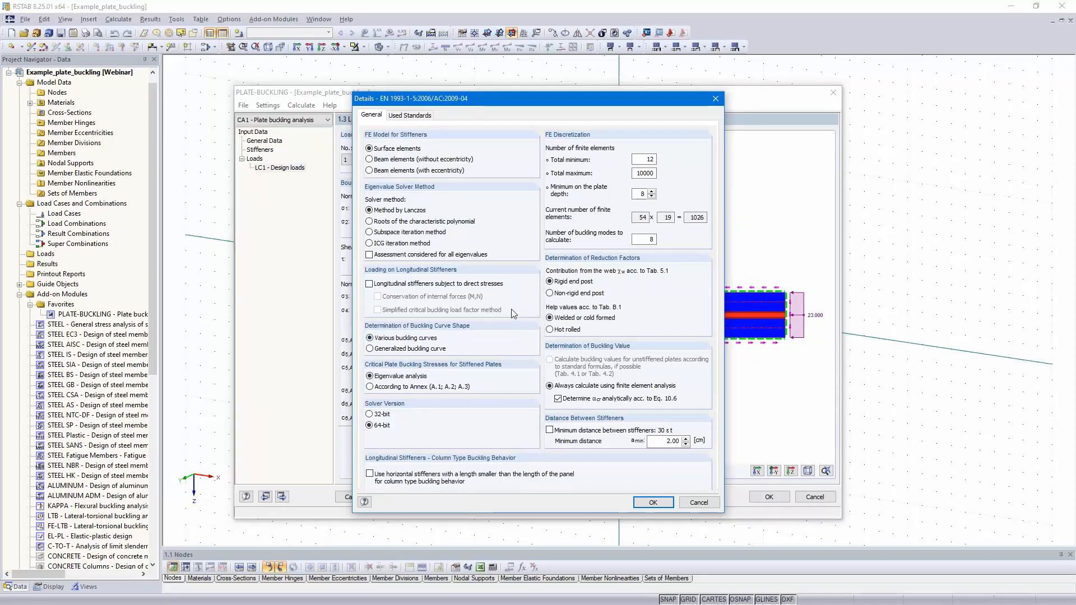
{"action": "left_click", "coordinate": [370, 255]}
{"action": "double_click", "coordinate": [650, 239]}
{"action": "type", "text": "20"}
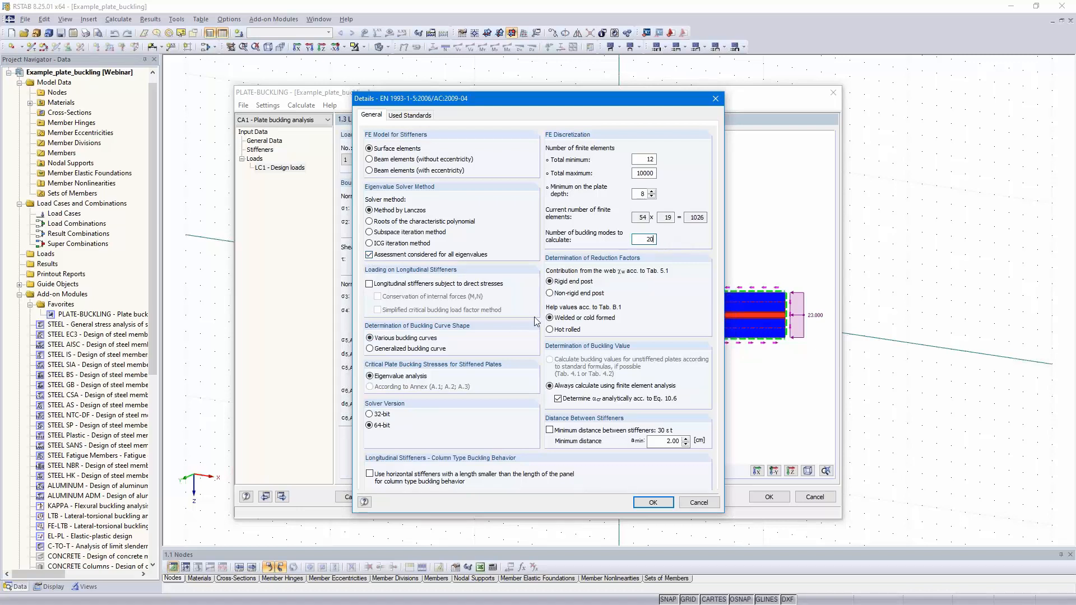
{"action": "left_click", "coordinate": [645, 502]}
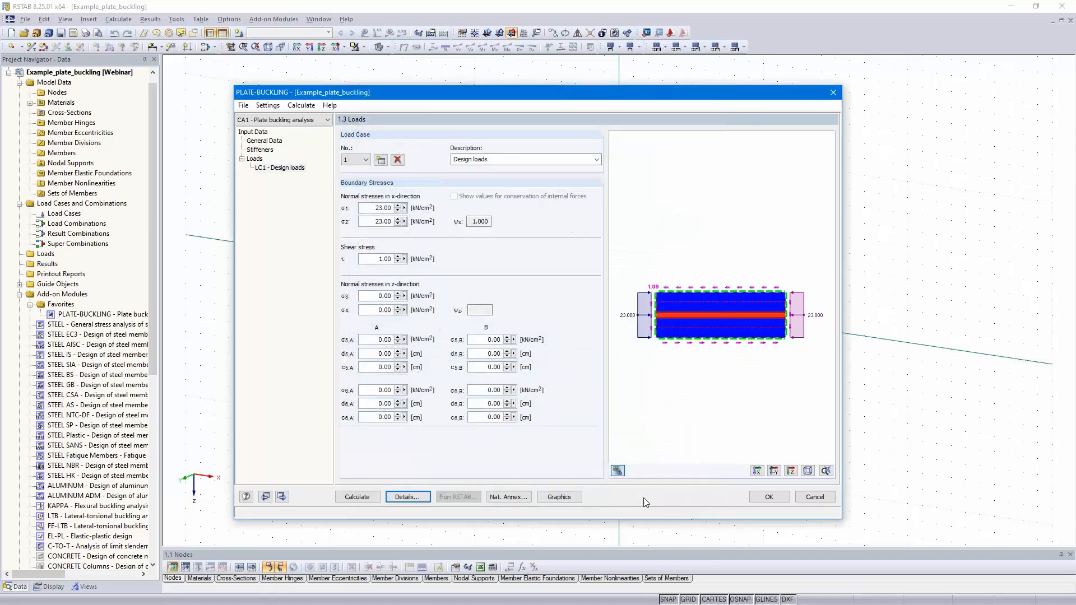
Step: Run the plate buckling calculation and open the graphic display of the resulting buckling modes
{"action": "left_click", "coordinate": [359, 497]}
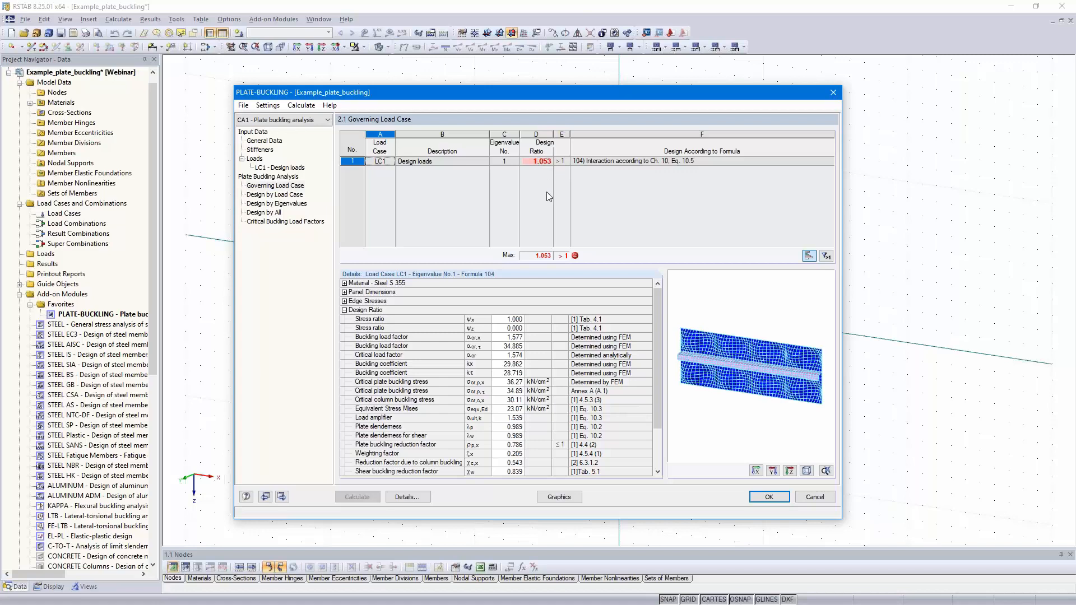
{"action": "middle_click_drag", "start_coordinate": [794, 383], "coordinate": [715, 341], "text": "ctrl"}
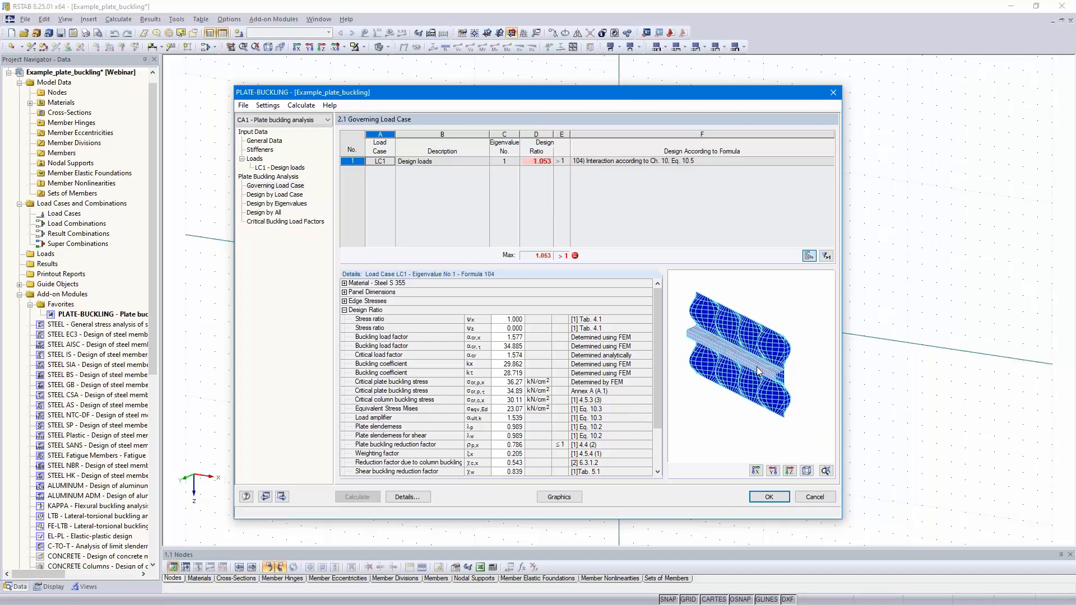
{"action": "middle_click_drag", "start_coordinate": [749, 386], "coordinate": [774, 402], "text": "ctrl"}
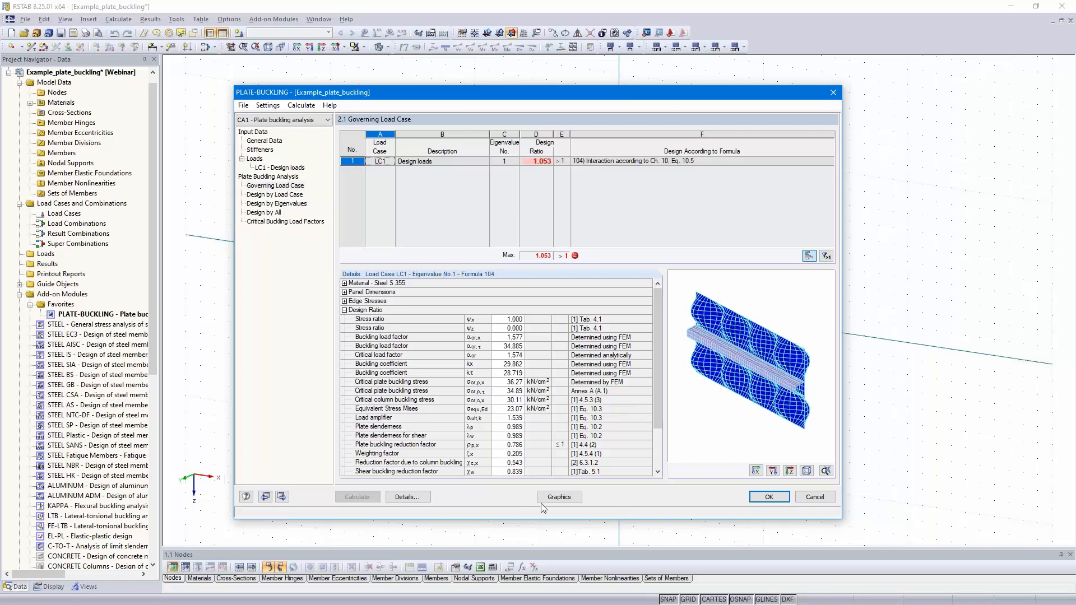
{"action": "left_click", "coordinate": [559, 497]}
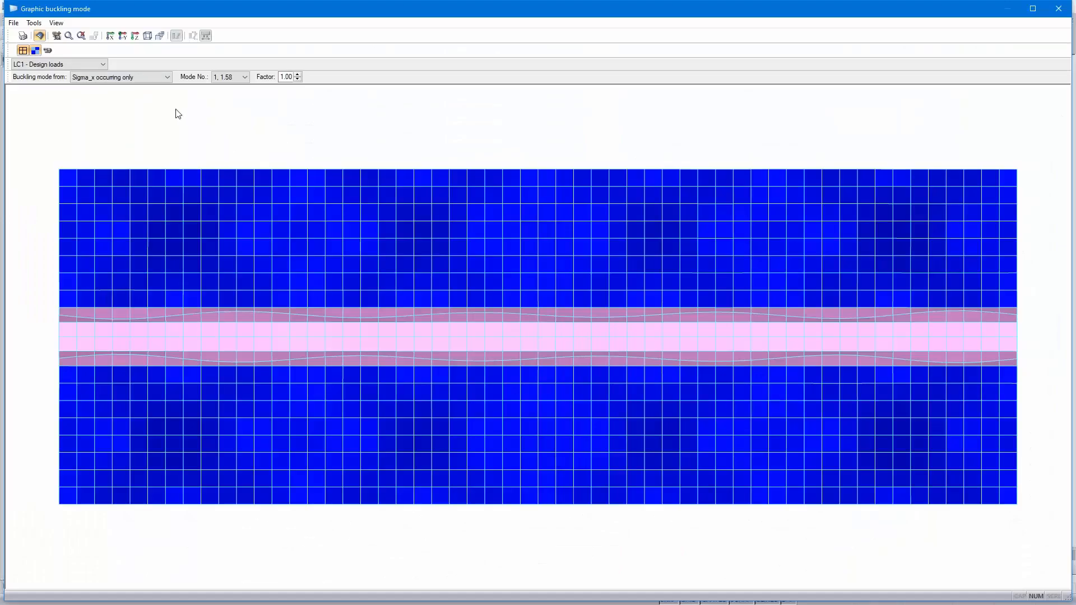
Step: Show the buckling mode from simultaneous occurrence of the stresses in an oblique 3D view of the stiffened panel
{"action": "left_click", "coordinate": [164, 78]}
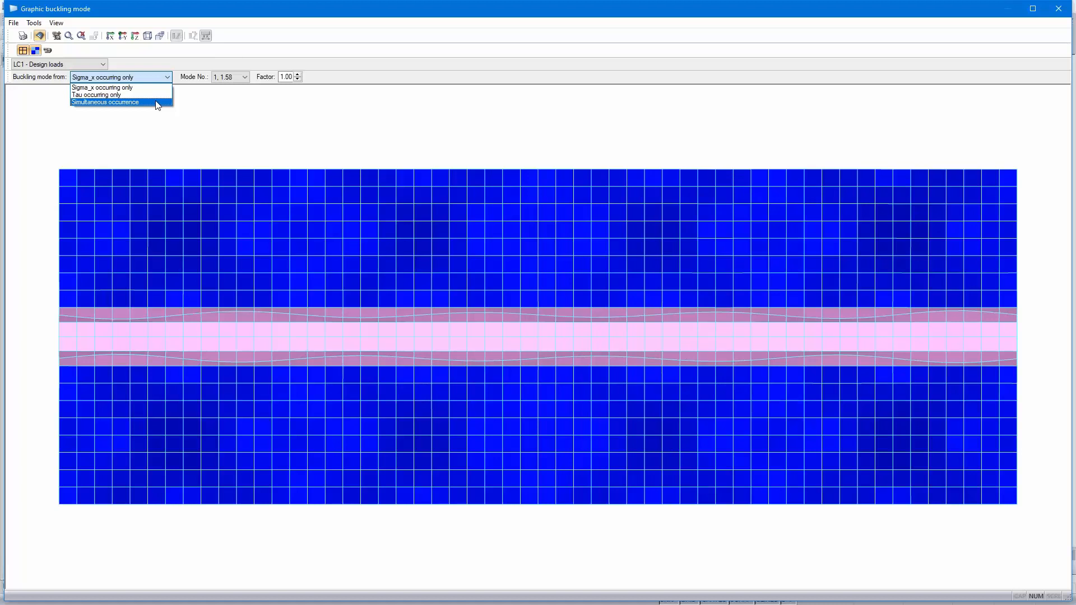
{"action": "left_click", "coordinate": [157, 104]}
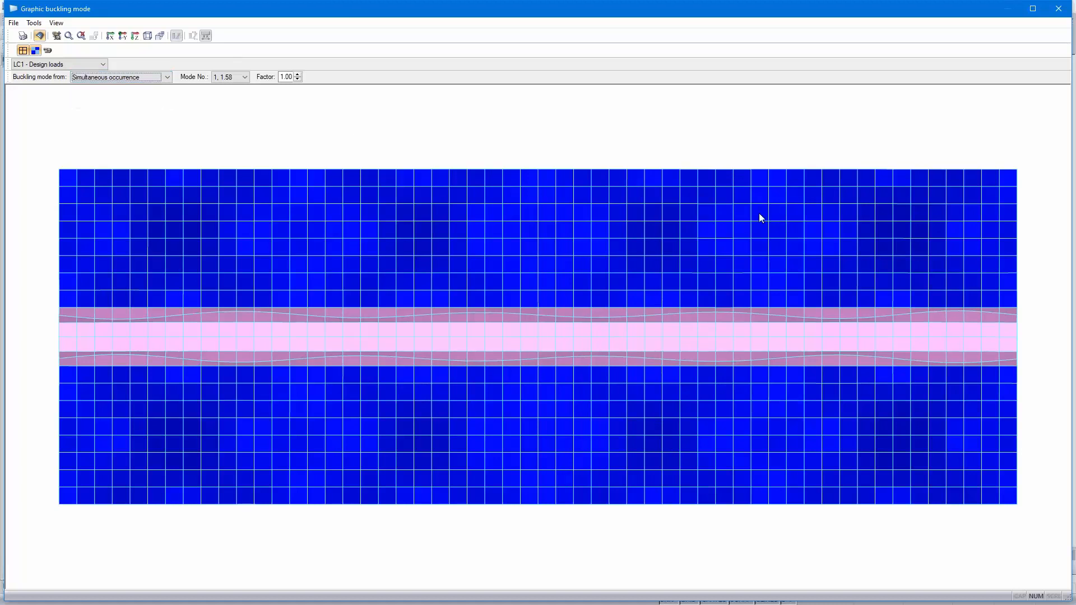
{"action": "middle_click_drag", "start_coordinate": [720, 247], "coordinate": [533, 237], "text": "ctrl"}
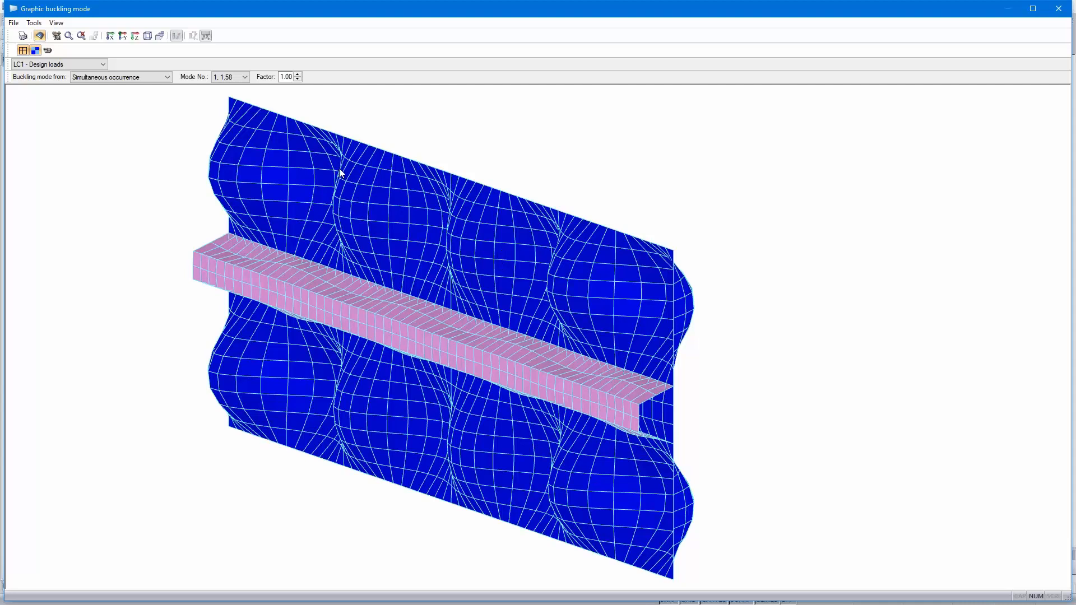
Step: Go through the buckling mode shapes up to mode 17, examine the stiffener's deformation there and close the graphic display
{"action": "scroll", "coordinate": [235, 80], "scroll_direction": "down", "scroll_amount": 1}
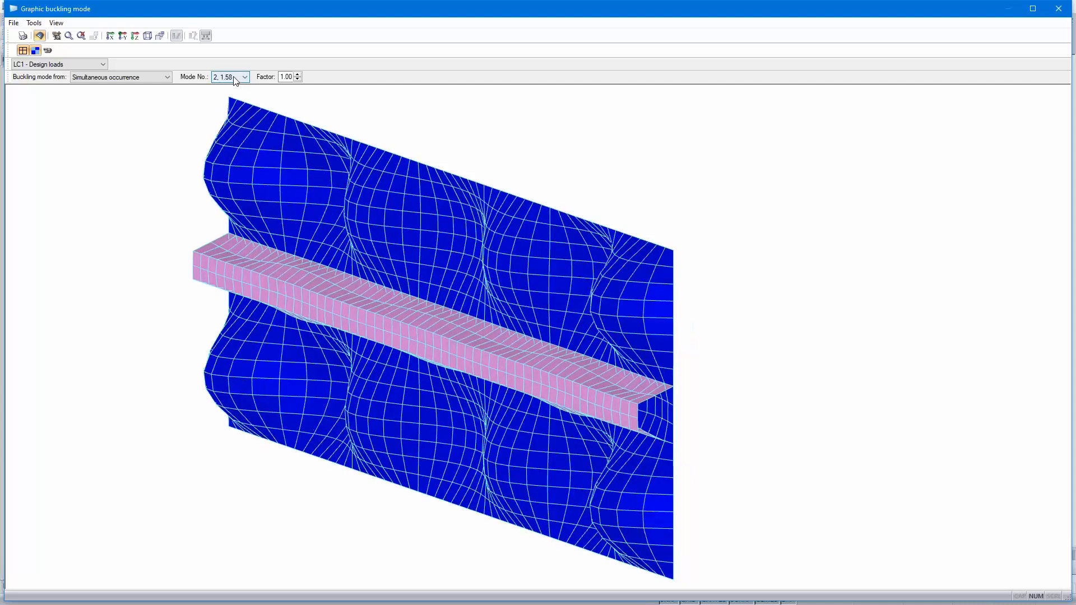
{"action": "scroll", "coordinate": [236, 80], "scroll_direction": "down", "scroll_amount": 1}
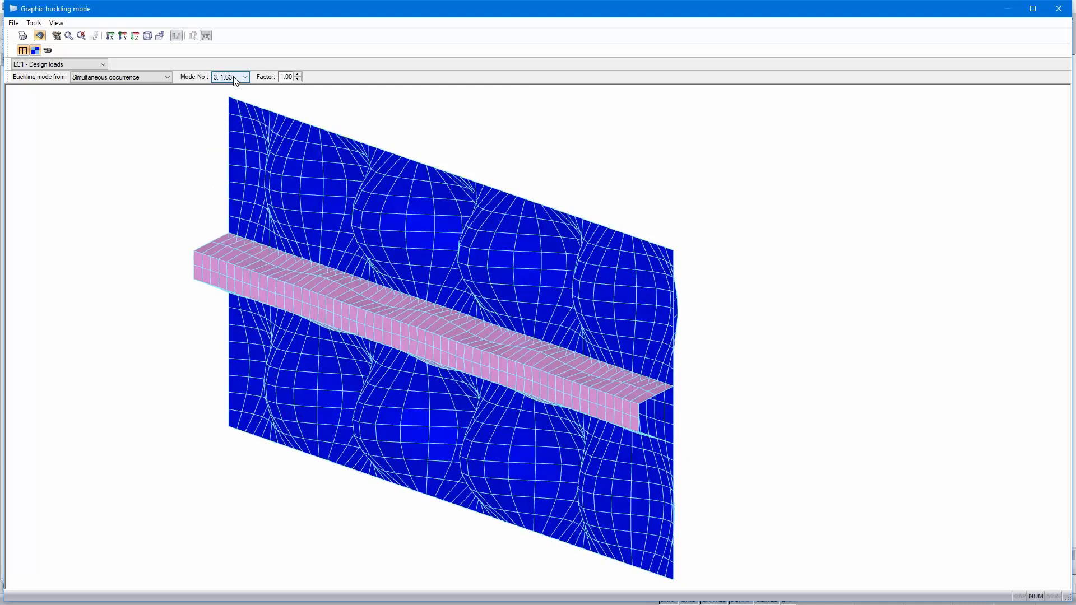
{"action": "scroll", "coordinate": [235, 80], "scroll_direction": "down", "scroll_amount": 5}
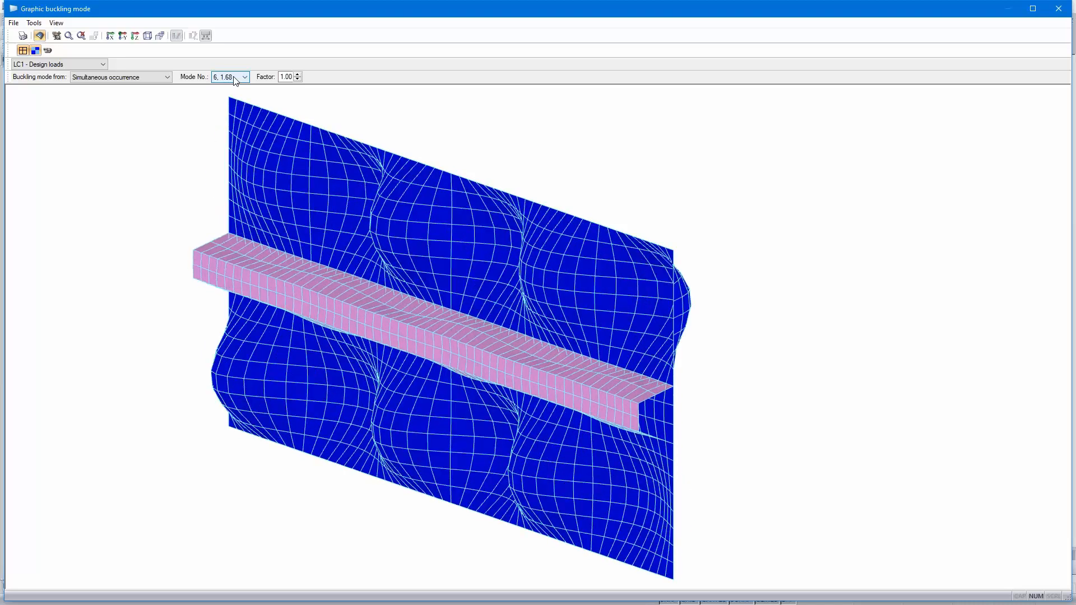
{"action": "scroll", "coordinate": [236, 80], "scroll_direction": "down", "scroll_amount": 2}
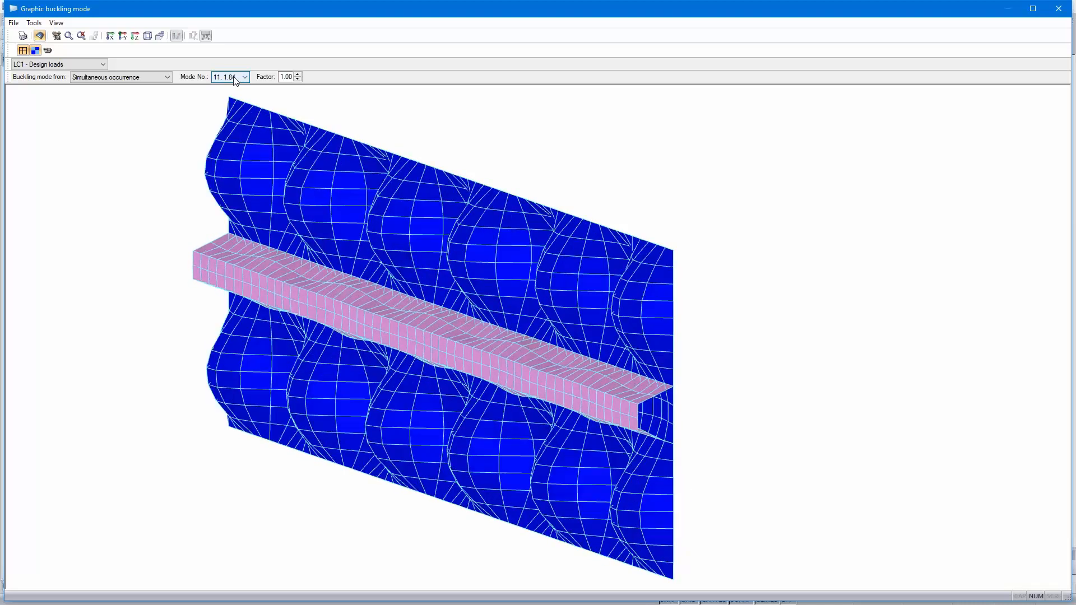
{"action": "scroll", "coordinate": [235, 80], "scroll_direction": "down", "scroll_amount": 1}
{"action": "scroll", "coordinate": [235, 80], "scroll_direction": "down", "scroll_amount": 1}
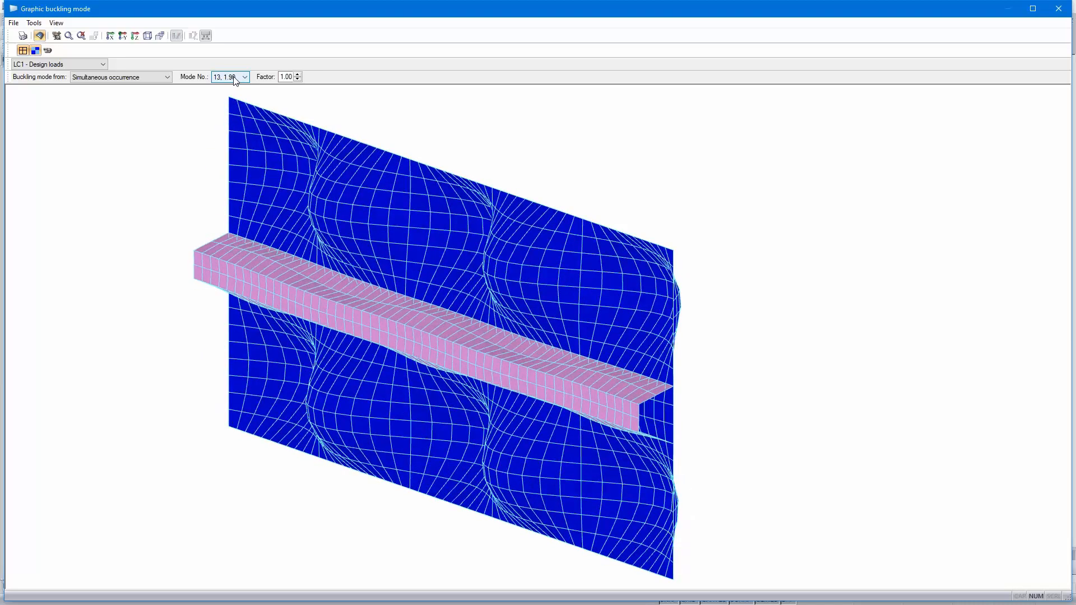
{"action": "scroll", "coordinate": [236, 80], "scroll_direction": "down", "scroll_amount": 1}
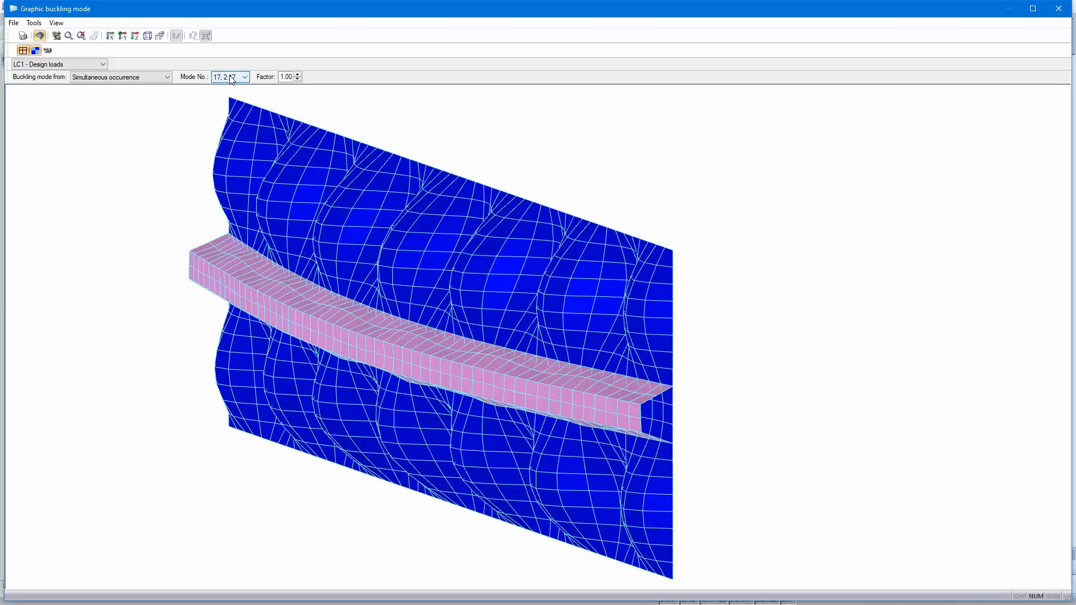
{"action": "left_click_drag", "start_coordinate": [675, 343], "coordinate": [715, 349]}
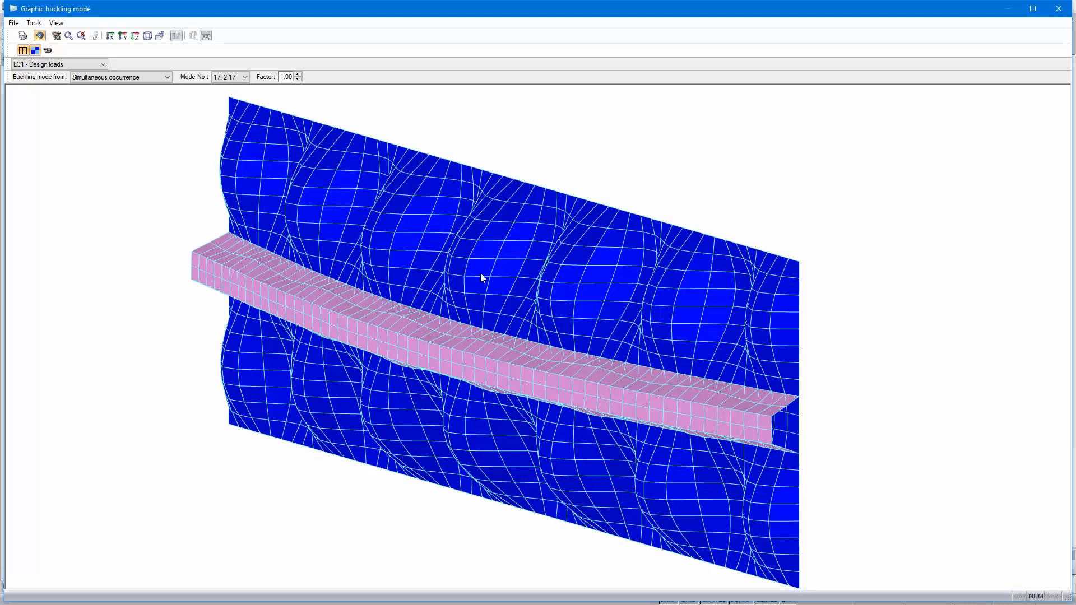
{"action": "scroll", "coordinate": [528, 289], "scroll_direction": "down", "scroll_amount": 1}
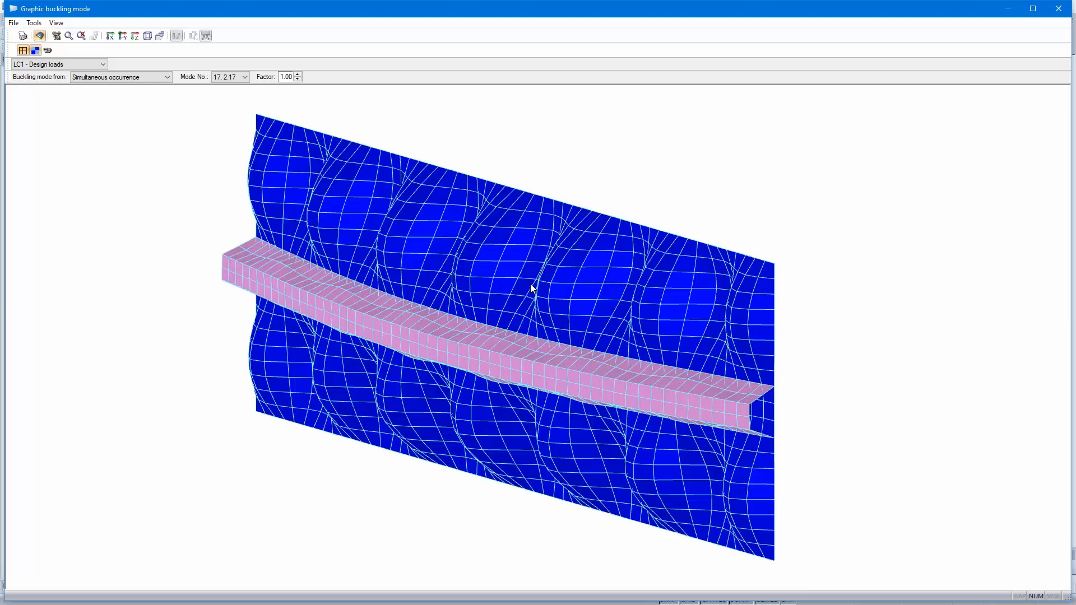
{"action": "left_click", "coordinate": [1060, 8]}
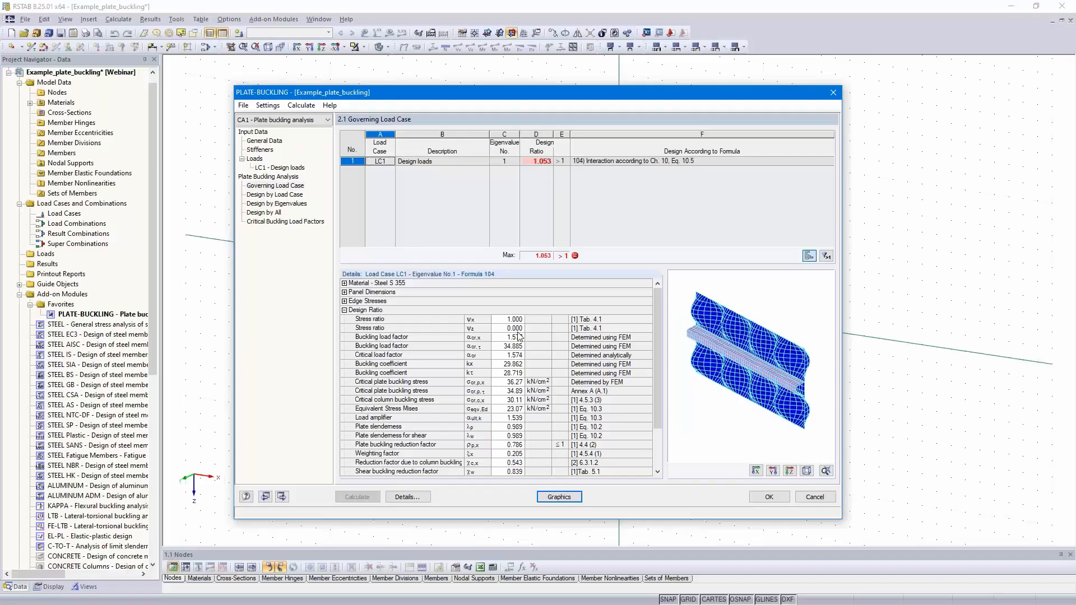
Step: Review the design results by eigenvalues and show the details for eigenvalue 17
{"action": "left_click", "coordinate": [271, 204]}
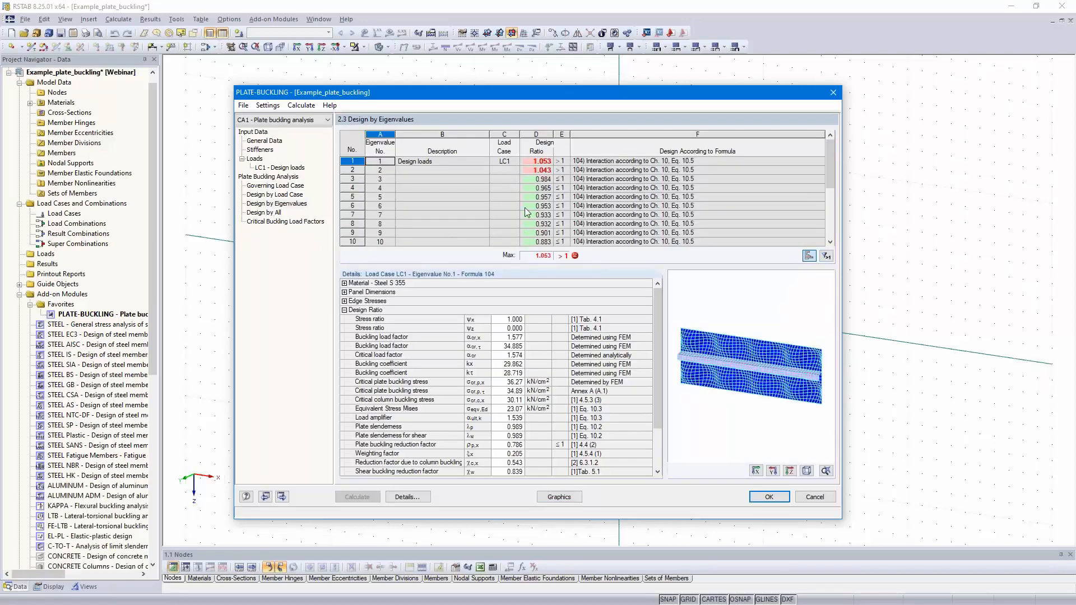
{"action": "scroll", "coordinate": [524, 208], "scroll_direction": "down", "scroll_amount": 3}
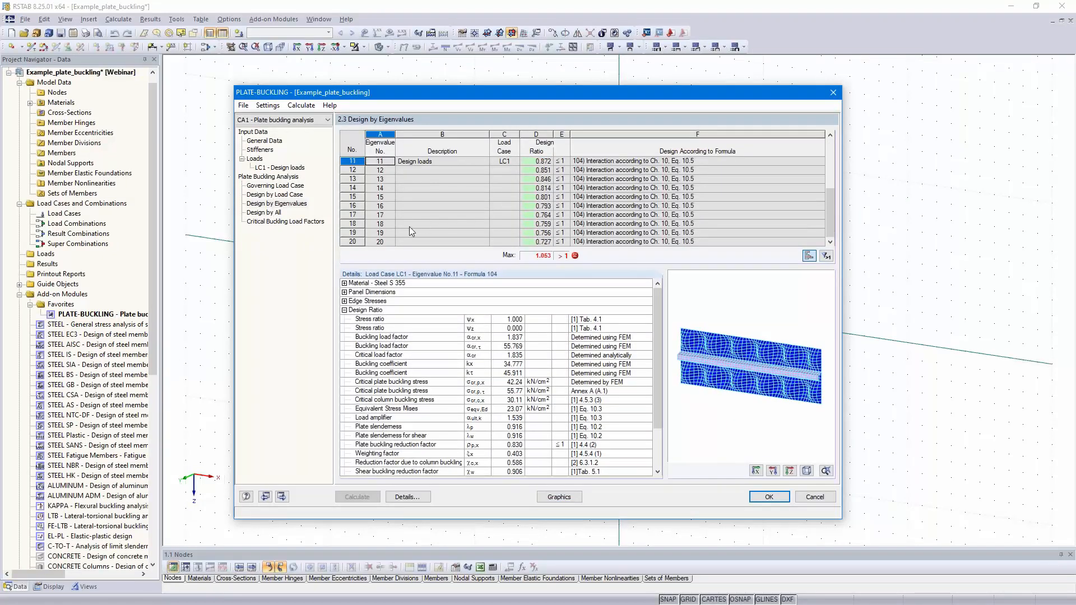
{"action": "left_click", "coordinate": [418, 215]}
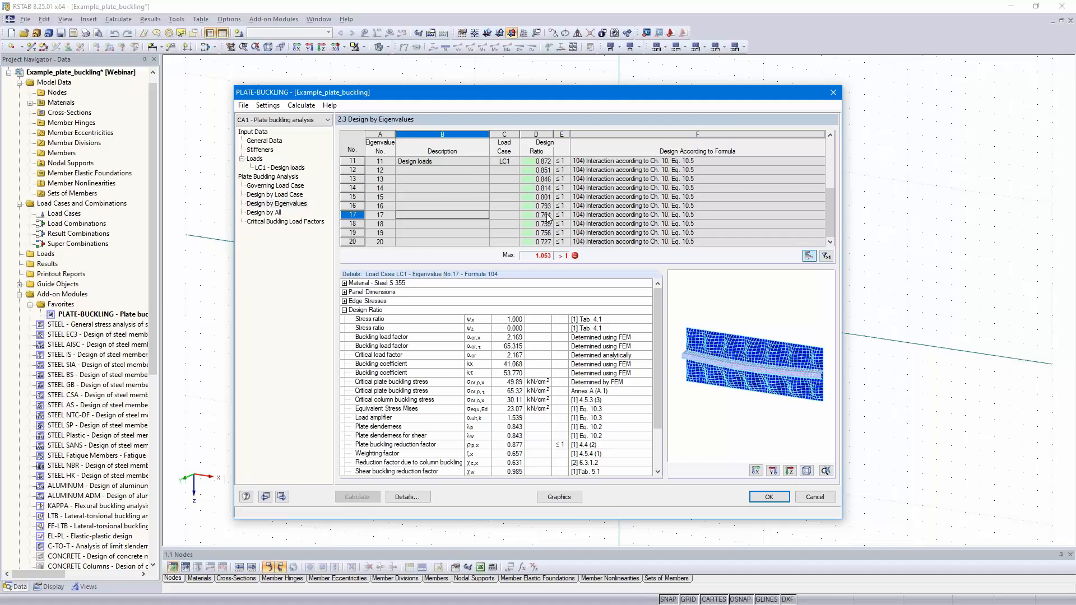
Step: Rename the current plate buckling case as "Total panel"
{"action": "left_click", "coordinate": [243, 107]}
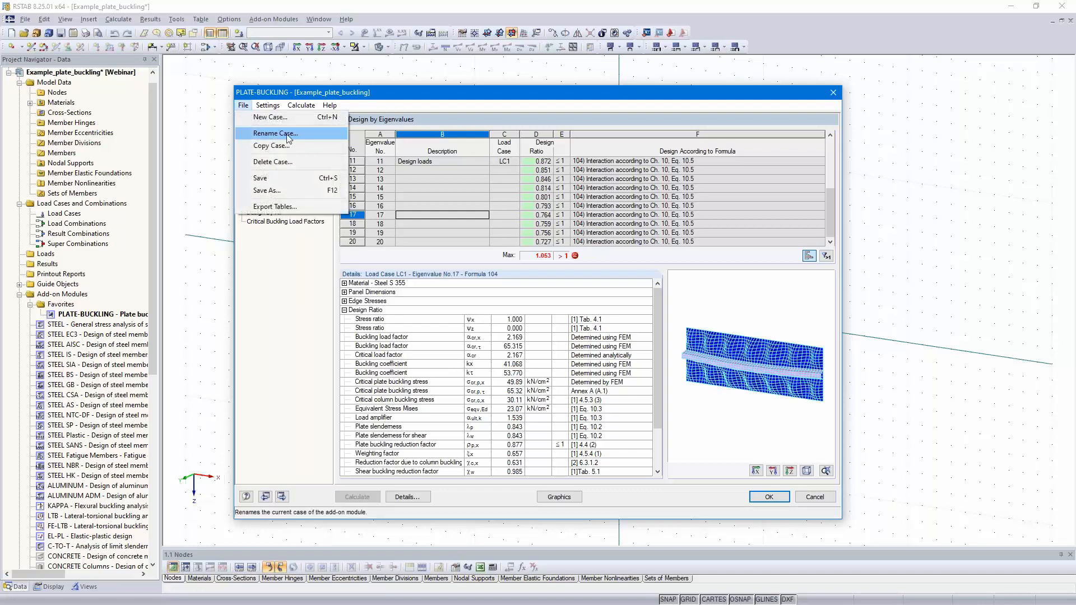
{"action": "left_click", "coordinate": [288, 136]}
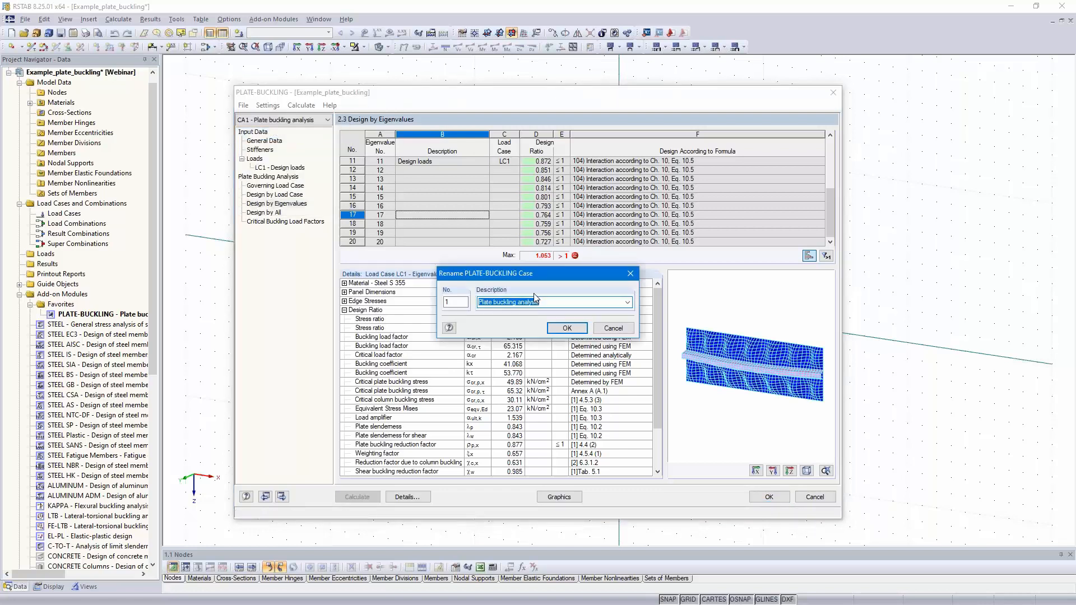
{"action": "type", "text": "Total panel"}
{"action": "left_click", "coordinate": [565, 329]}
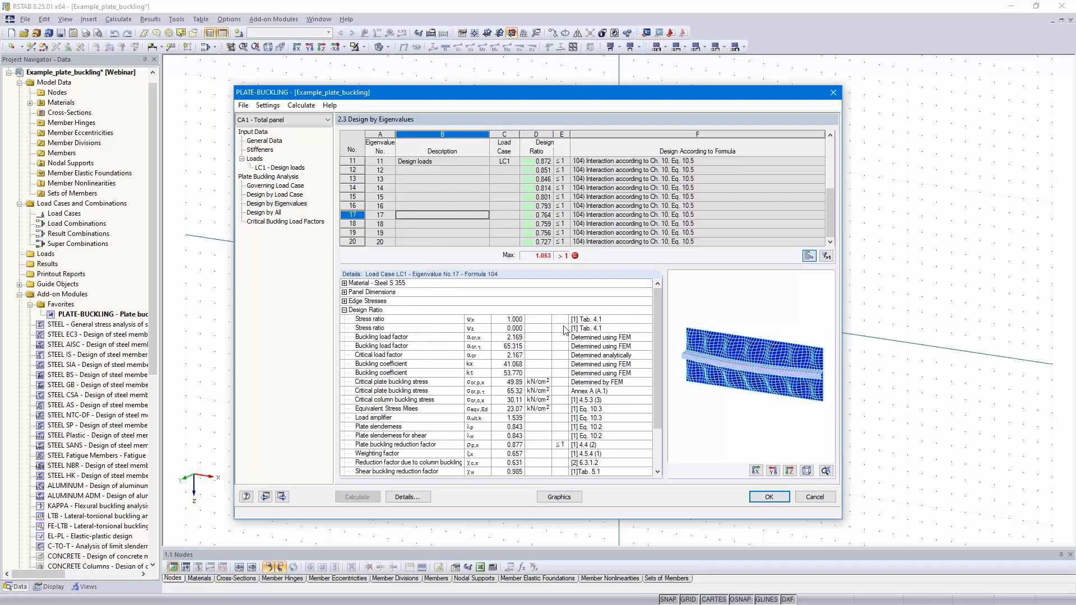
Step: Create a new plate buckling case no. 2 with the description "Single panel"
{"action": "left_click", "coordinate": [243, 105]}
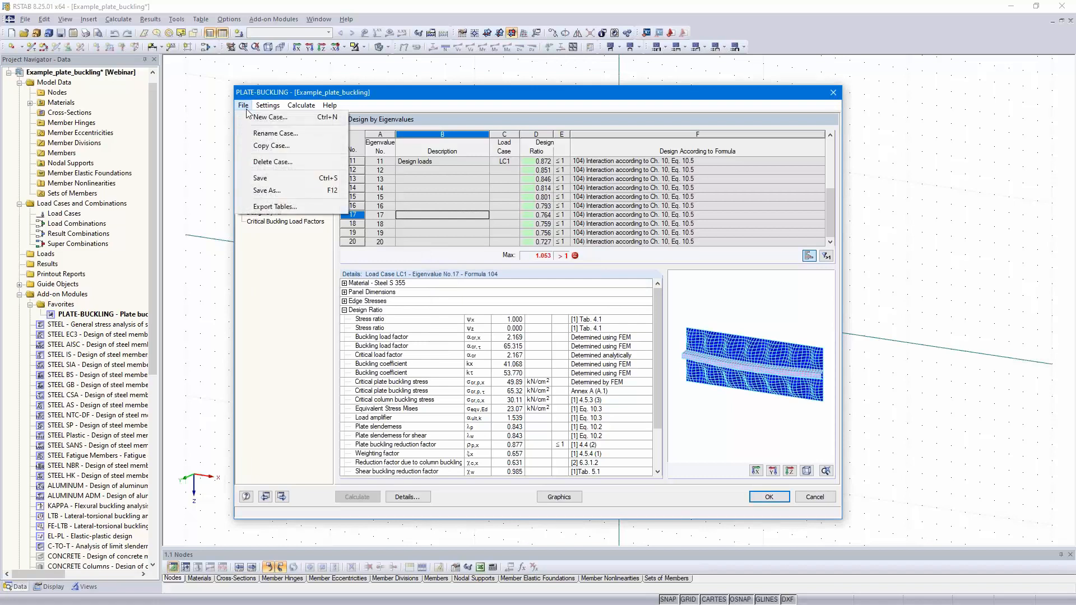
{"action": "left_click", "coordinate": [270, 117]}
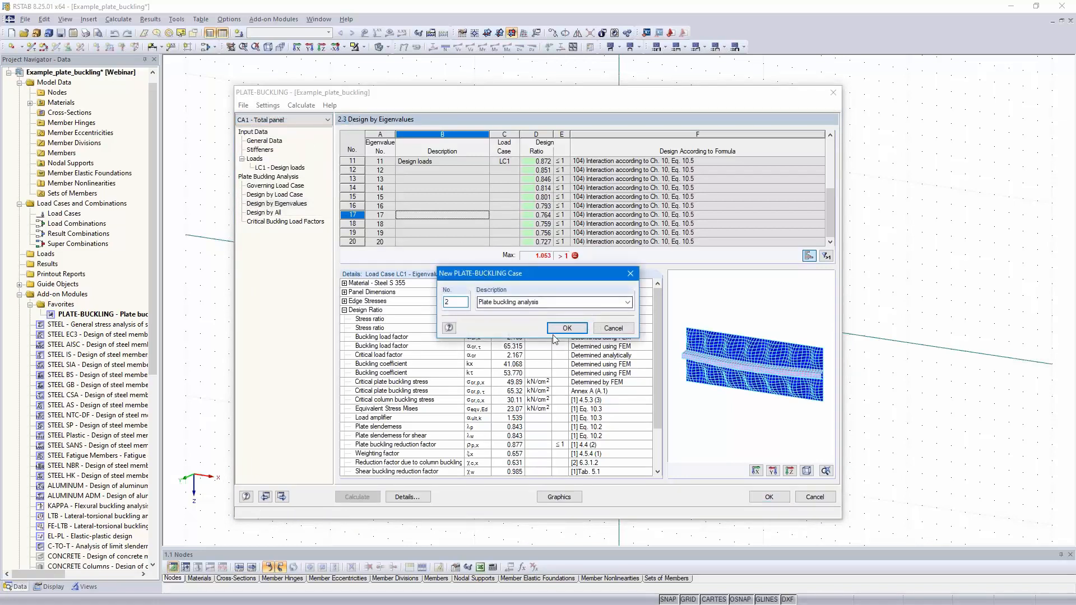
{"action": "left_click_drag", "start_coordinate": [555, 303], "coordinate": [480, 300]}
{"action": "type", "text": "Single panel"}
{"action": "left_click", "coordinate": [567, 328]}
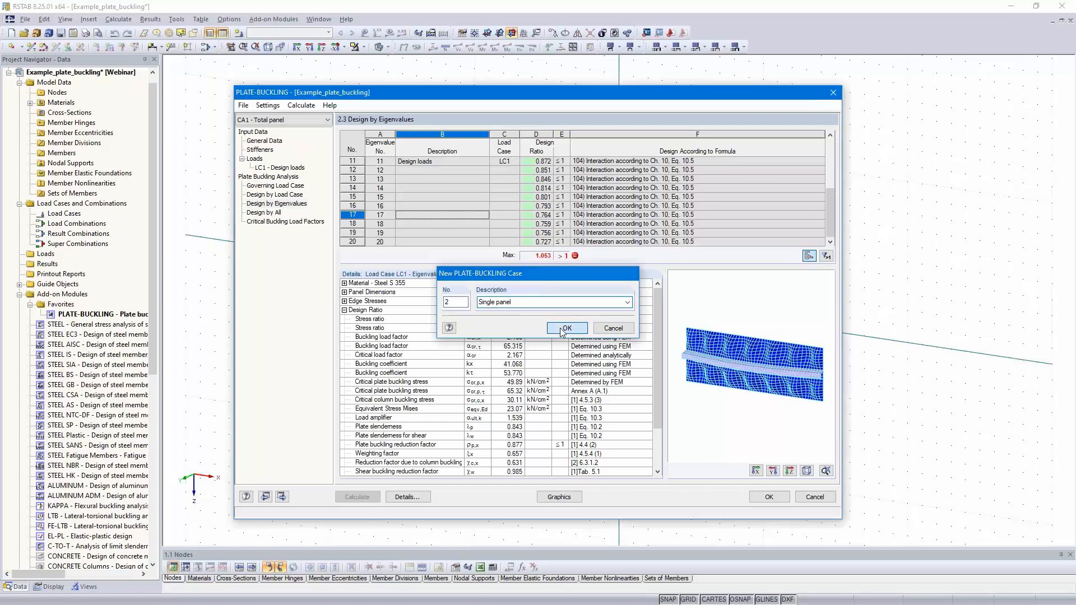
{"action": "left_click", "coordinate": [498, 322]}
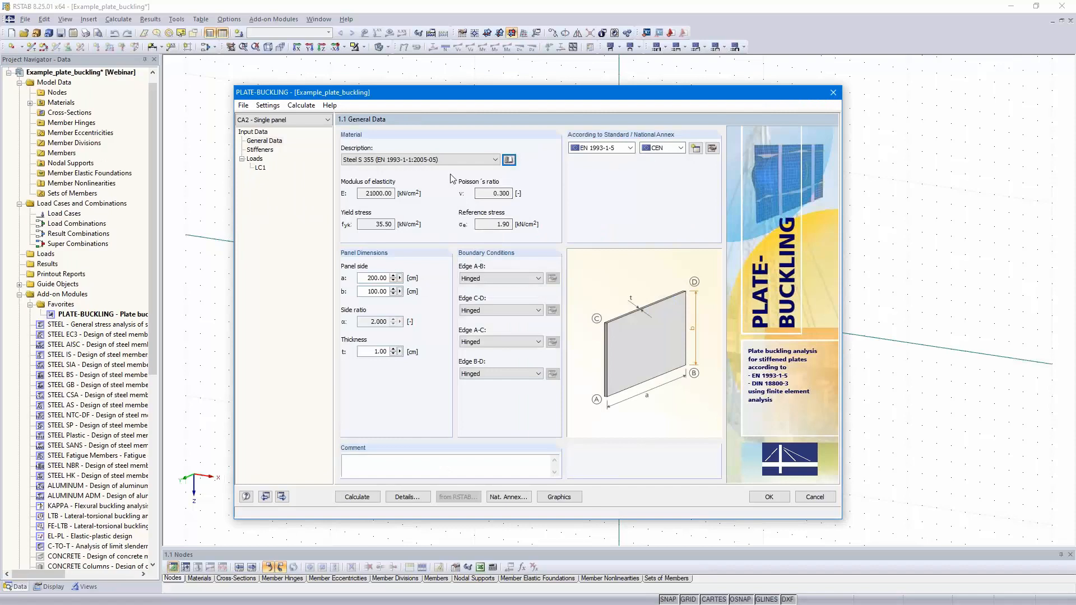
Step: Set the single panel's dimensions to a = 500 cm, b = 72.5 cm and thickness t = 1.4 cm
{"action": "left_click", "coordinate": [363, 278]}
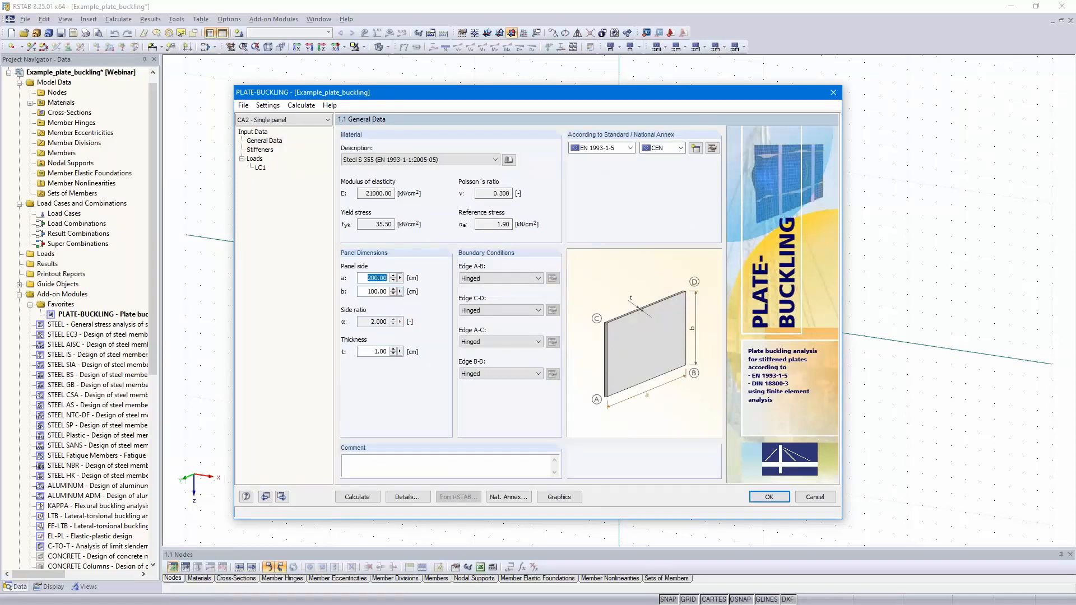
{"action": "type", "text": "500"}
{"action": "key", "text": "Tab"}
{"action": "type", "text": "72,5"}
{"action": "left_click", "coordinate": [372, 352]}
{"action": "type", "text": "1,4"}
{"action": "left_click", "coordinate": [370, 291]}
Step: Leave the panel unstiffened and set its boundary stresses to σ1 = 23, σ2 = 23 and τ = 1 kN/cm²
{"action": "left_click", "coordinate": [282, 497]}
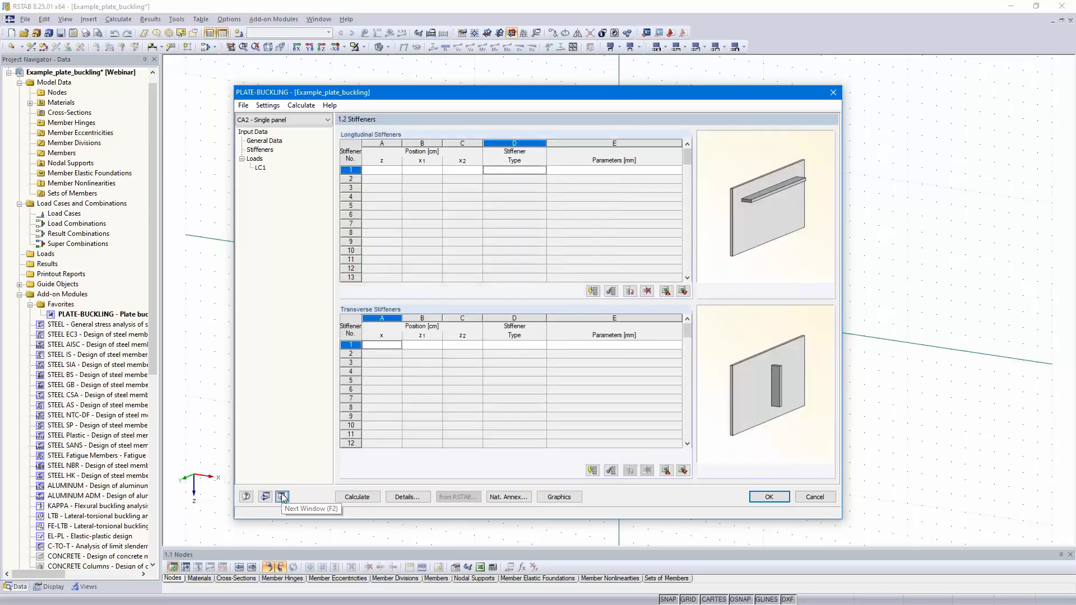
{"action": "left_click", "coordinate": [282, 496]}
{"action": "left_click_drag", "start_coordinate": [370, 208], "coordinate": [412, 208]}
{"action": "type", "text": "23"}
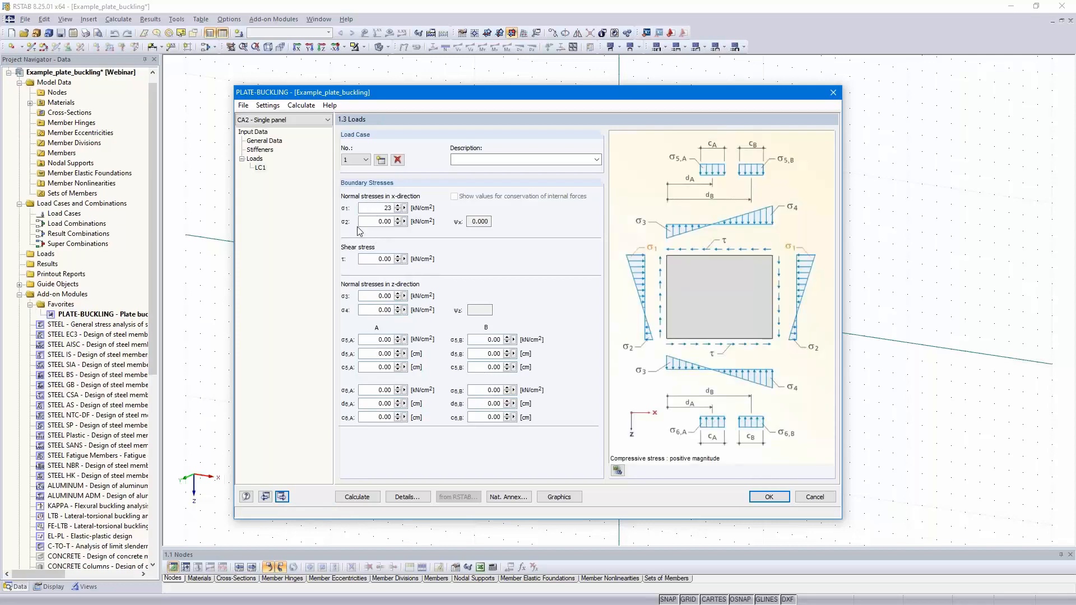
{"action": "key", "text": "Tab"}
{"action": "type", "text": "23"}
{"action": "key", "text": "Tab"}
{"action": "type", "text": "1"}
{"action": "left_click", "coordinate": [379, 295]}
Step: Describe load case 1 as "Design loads" and run the buckling calculation for the single panel
{"action": "left_click", "coordinate": [504, 160]}
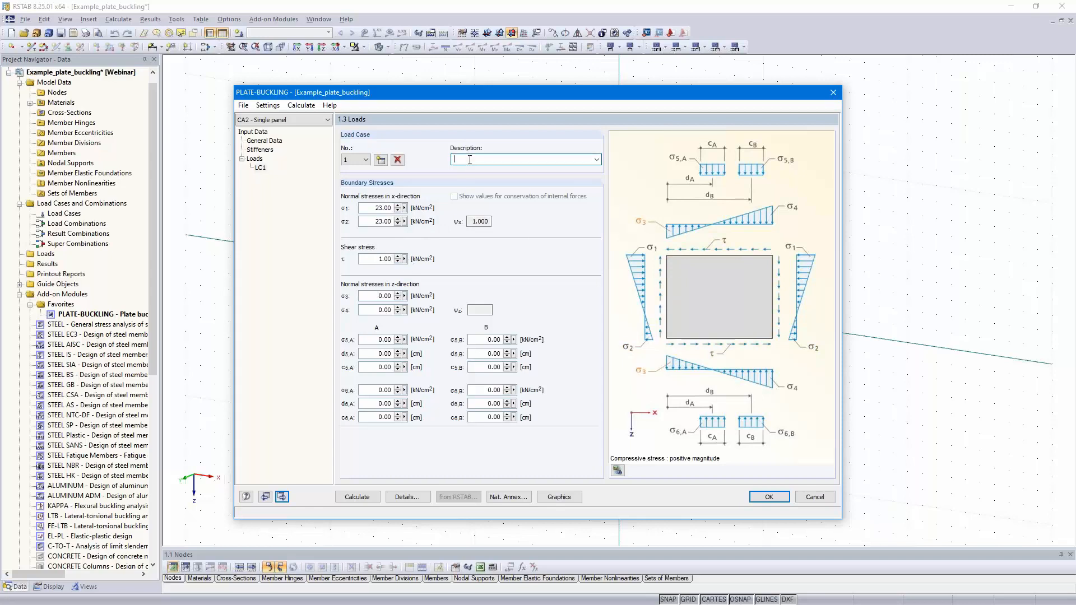
{"action": "type", "text": "Design loads"}
{"action": "left_click", "coordinate": [384, 208]}
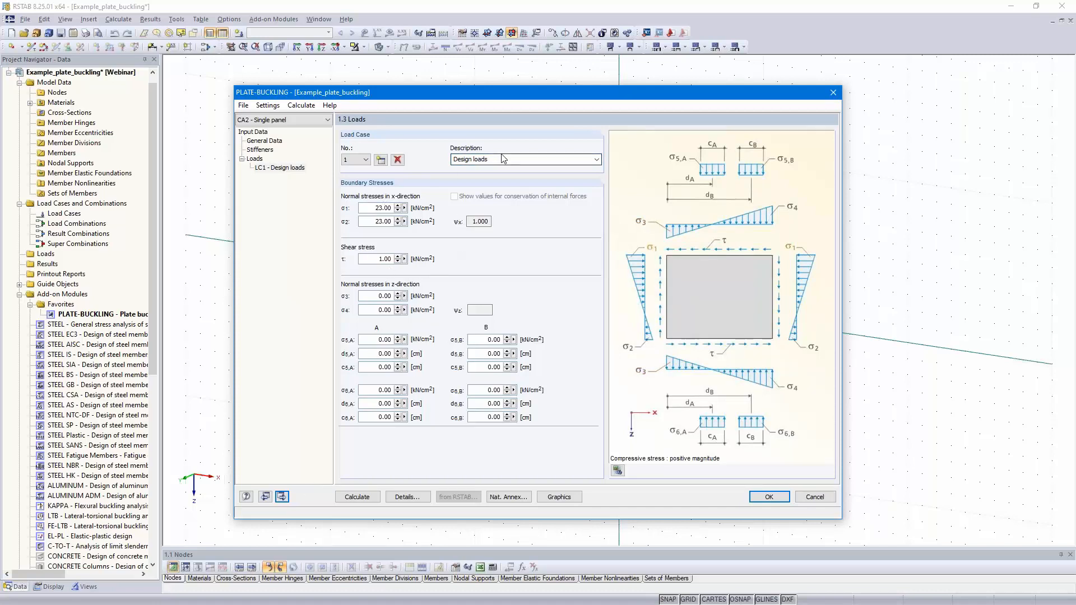
{"action": "left_click", "coordinate": [361, 497]}
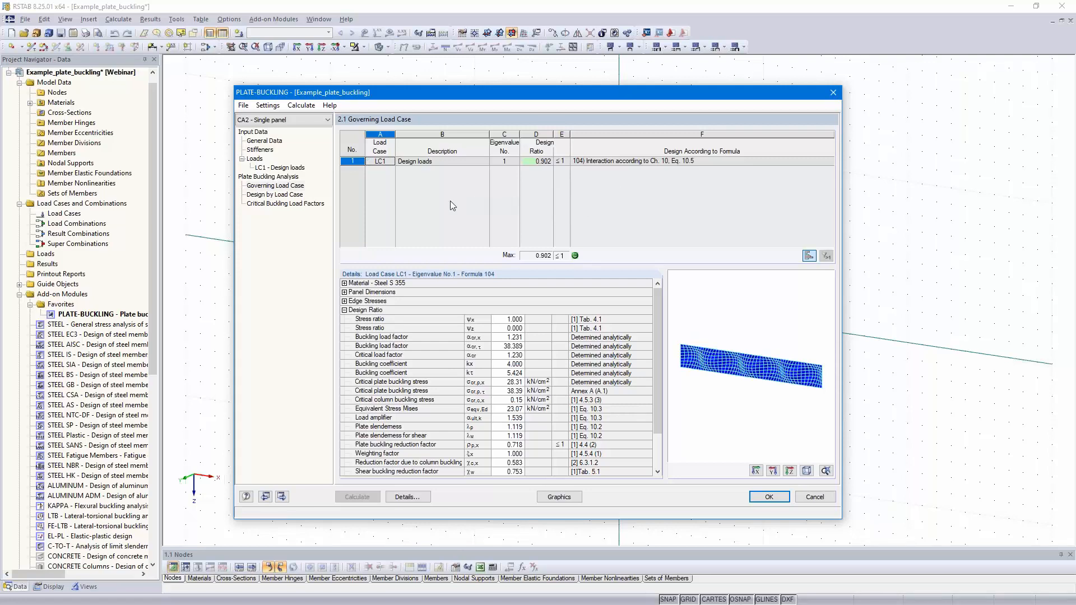
Step: Switch back to case CA1 - Total panel and examine its governing load case results and buckling shape
{"action": "left_click", "coordinate": [288, 121]}
{"action": "left_click", "coordinate": [286, 131]}
{"action": "left_click", "coordinate": [496, 324]}
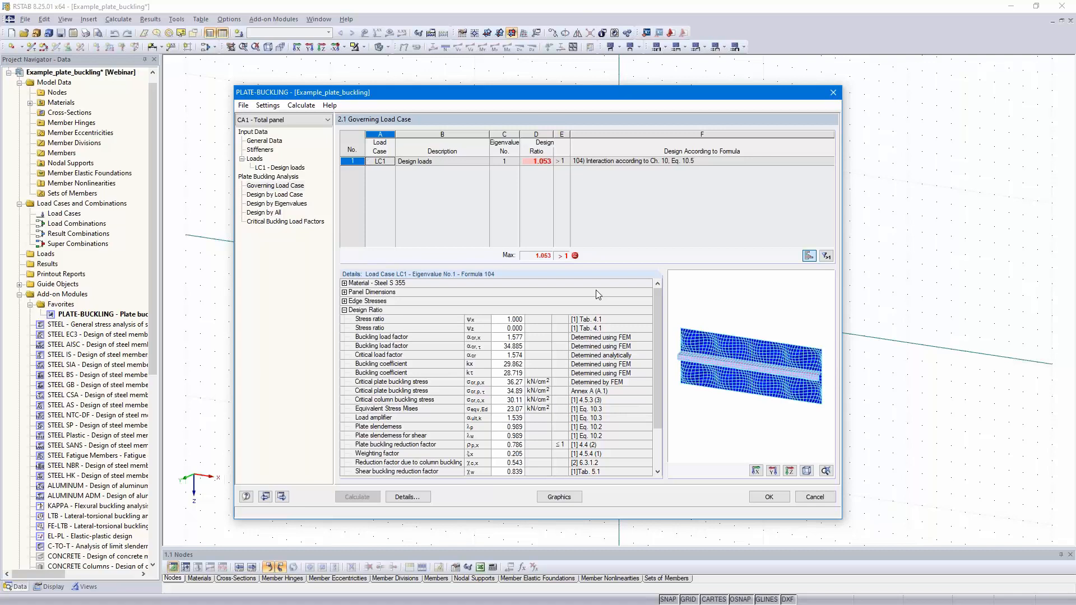
{"action": "middle_click_drag", "start_coordinate": [803, 381], "coordinate": [727, 388], "text": "ctrl"}
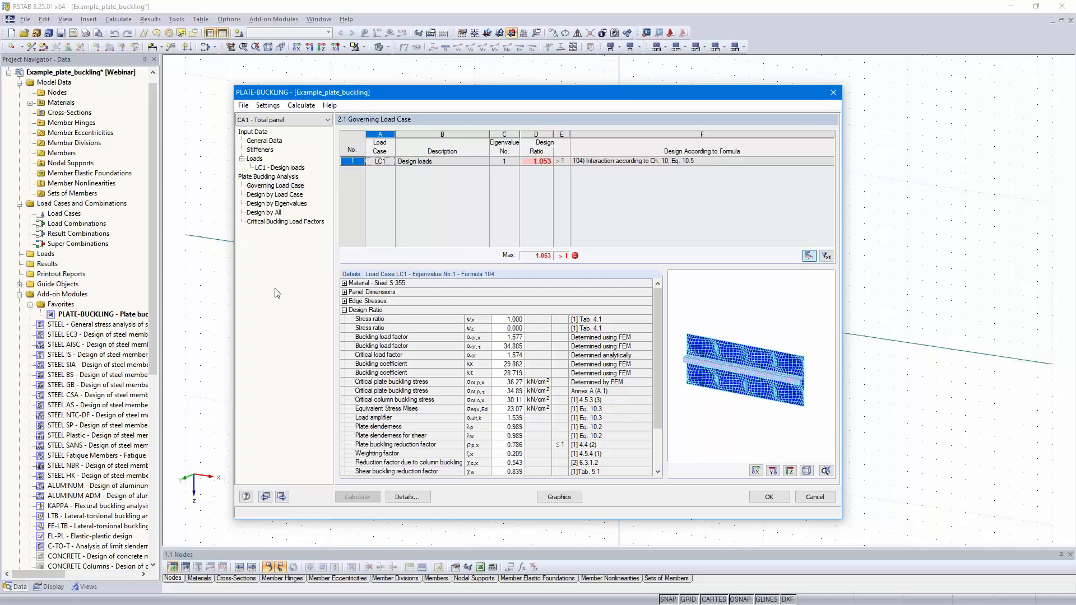
Step: Copy the design case CA1 - Total panel to new case no. 3 with the description "Annex A"
{"action": "left_click", "coordinate": [244, 106]}
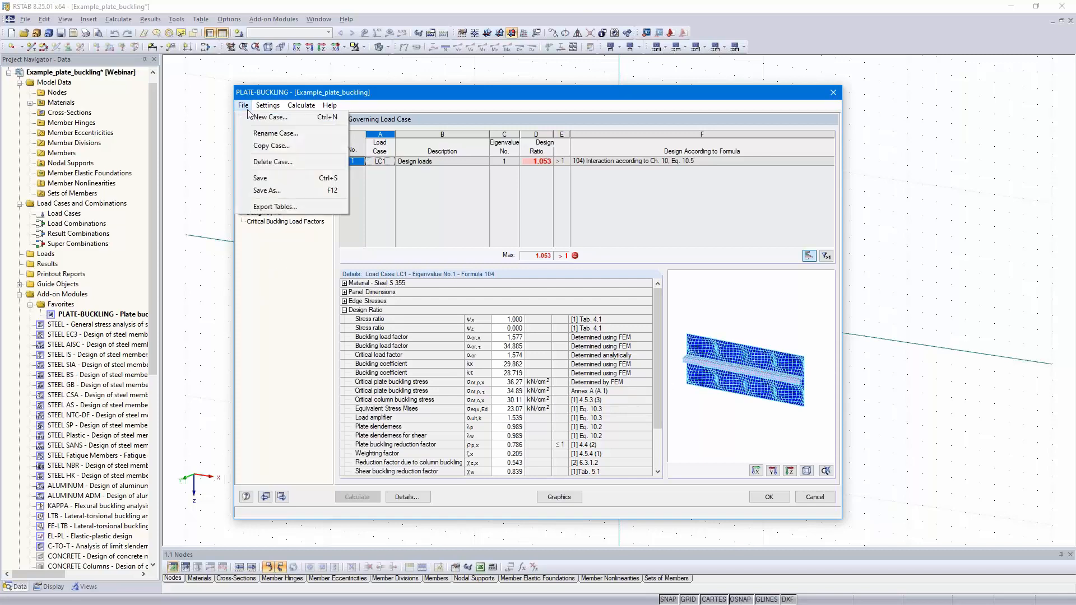
{"action": "left_click", "coordinate": [281, 147]}
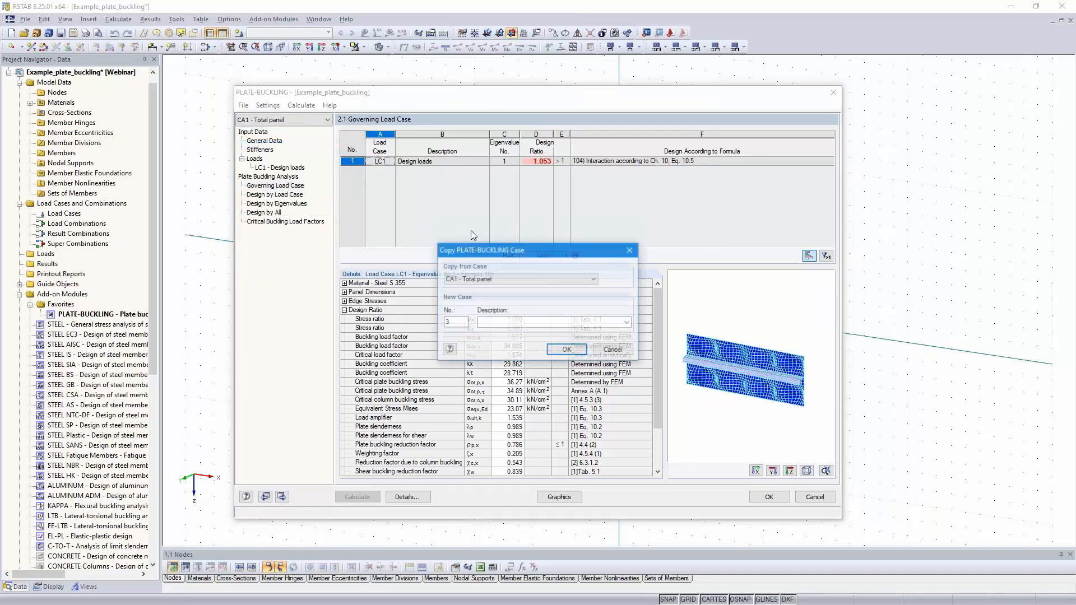
{"action": "left_click", "coordinate": [502, 324]}
{"action": "left_click", "coordinate": [502, 324]}
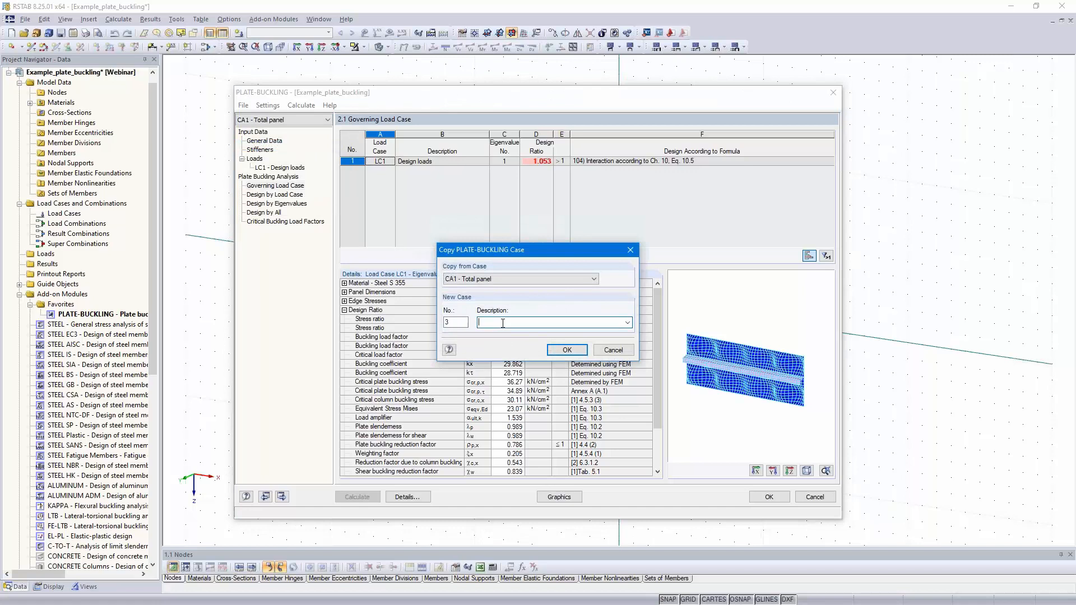
{"action": "type", "text": "Annex A"}
{"action": "left_click", "coordinate": [567, 350]}
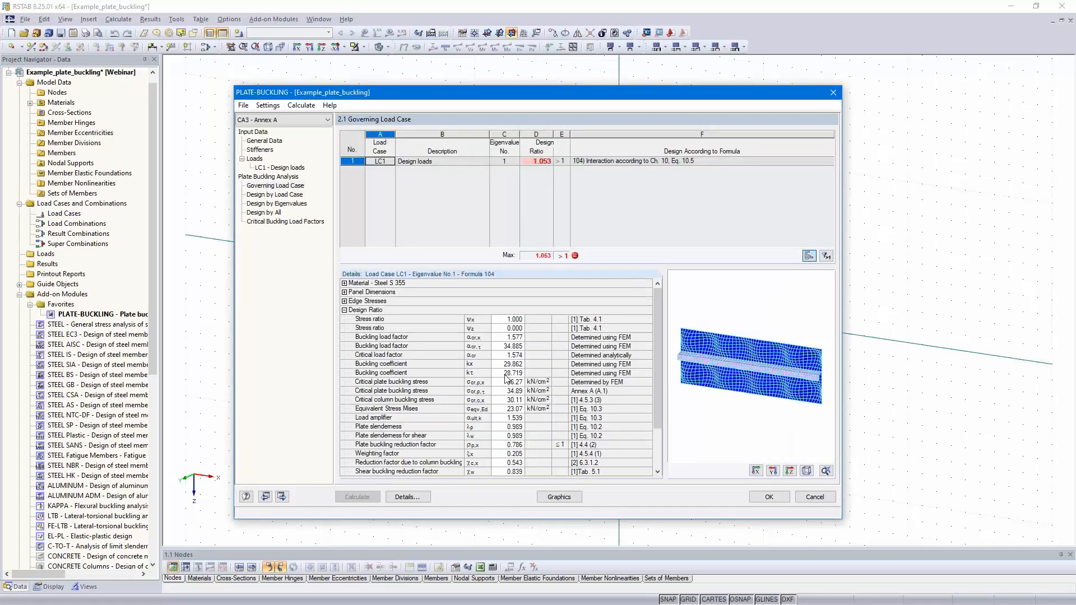
Step: Review the general data, stiffeners and load case 1 boundary stresses of the Annex A case
{"action": "left_click", "coordinate": [262, 142]}
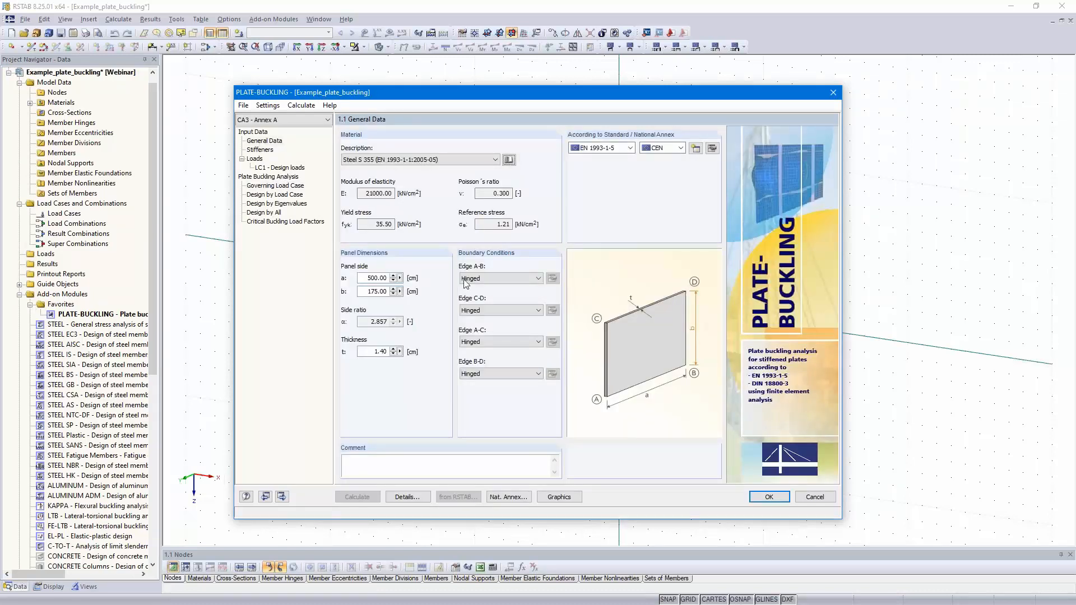
{"action": "left_click", "coordinate": [260, 149]}
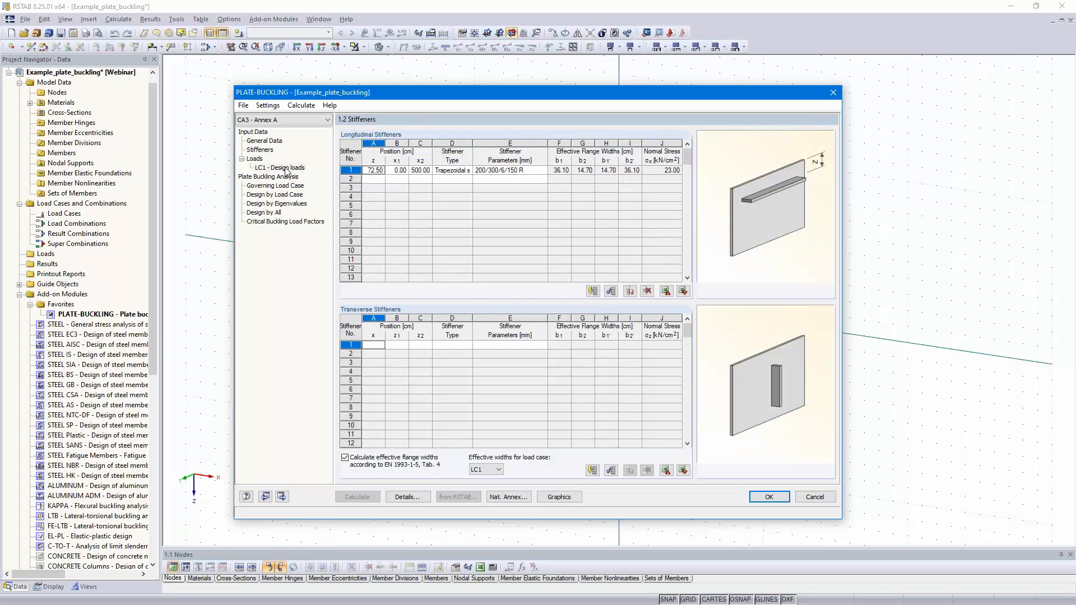
{"action": "left_click", "coordinate": [283, 167]}
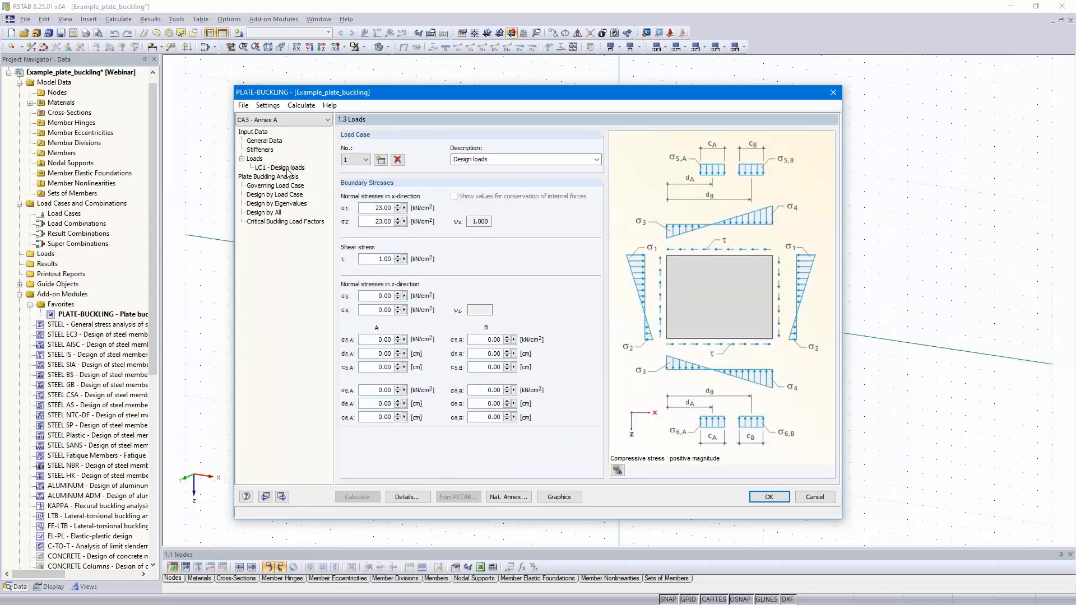
Step: Turn off assessment for all eigenvalues, calculate 1 buckling mode, and base critical stresses on Annex (A.1; A.2; A.3), accepting deletion of results
{"action": "left_click", "coordinate": [408, 497]}
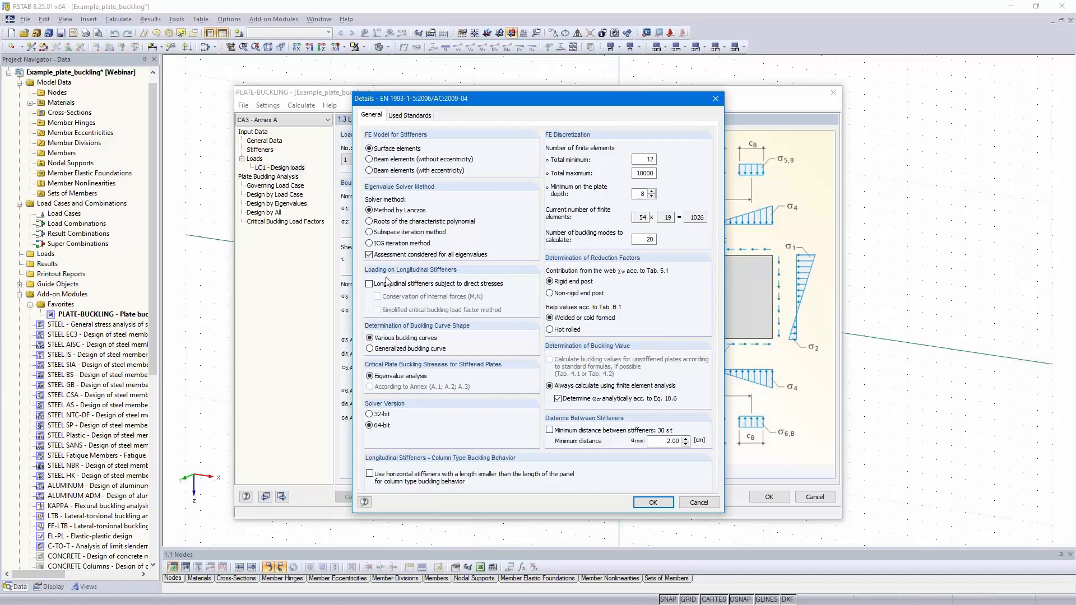
{"action": "left_click", "coordinate": [369, 255]}
{"action": "left_click_drag", "start_coordinate": [636, 239], "coordinate": [669, 239]}
{"action": "type", "text": "1"}
{"action": "left_click", "coordinate": [370, 388]}
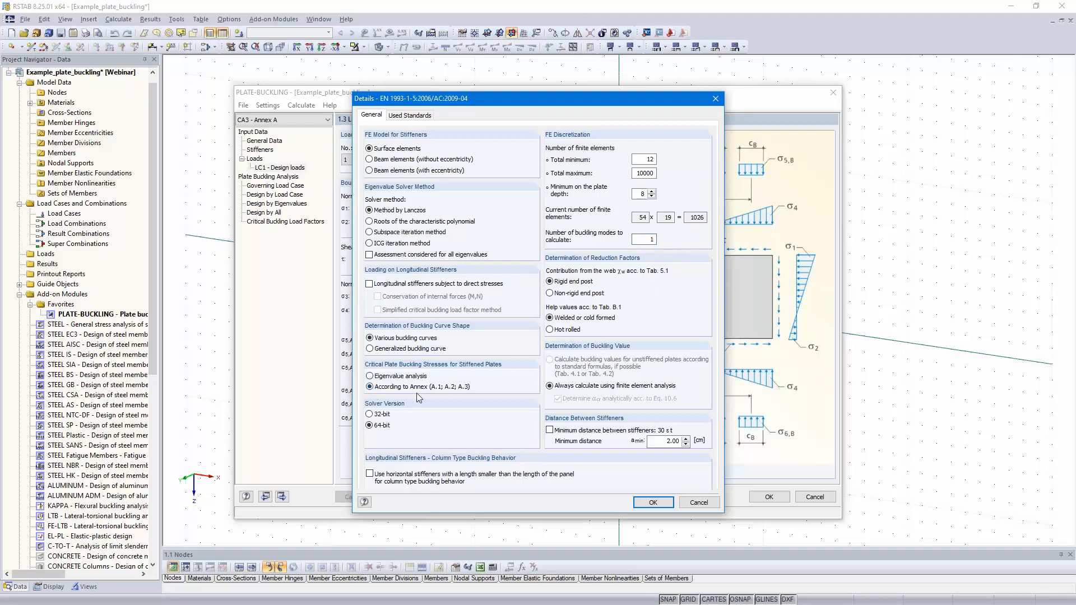
{"action": "left_click", "coordinate": [644, 502]}
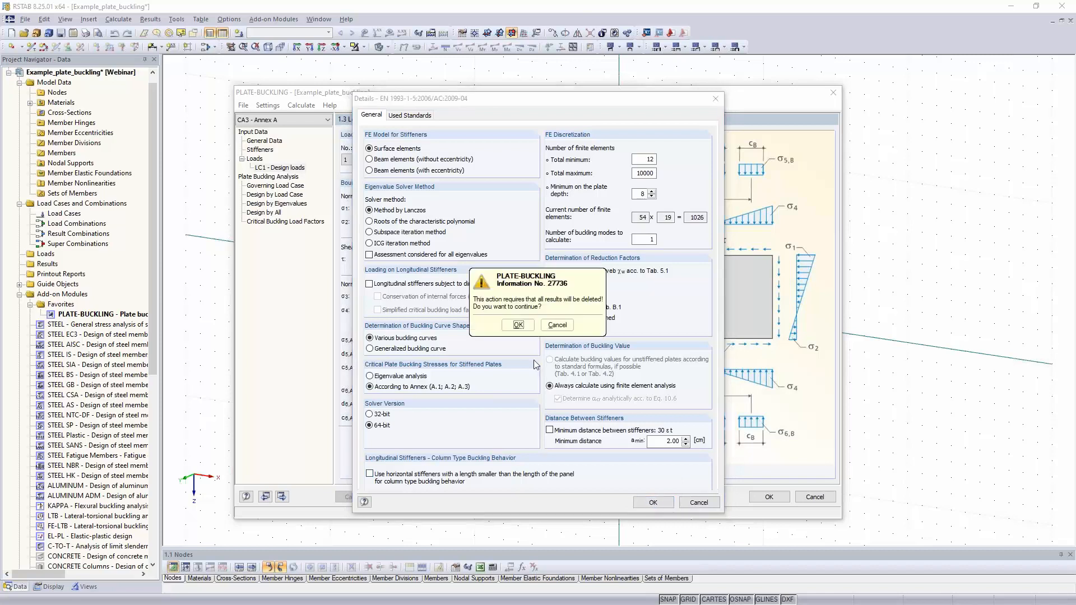
{"action": "left_click", "coordinate": [518, 325]}
Step: Run the buckling calculation for the Annex A case and exit the add-on module, keeping its data
{"action": "left_click", "coordinate": [356, 496]}
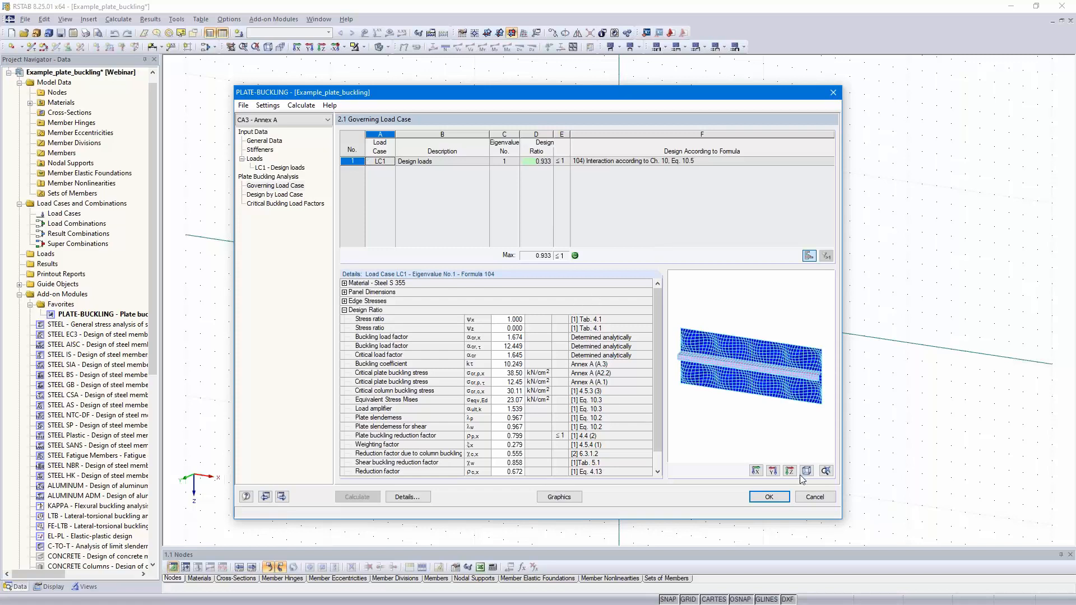
{"action": "left_click", "coordinate": [769, 497]}
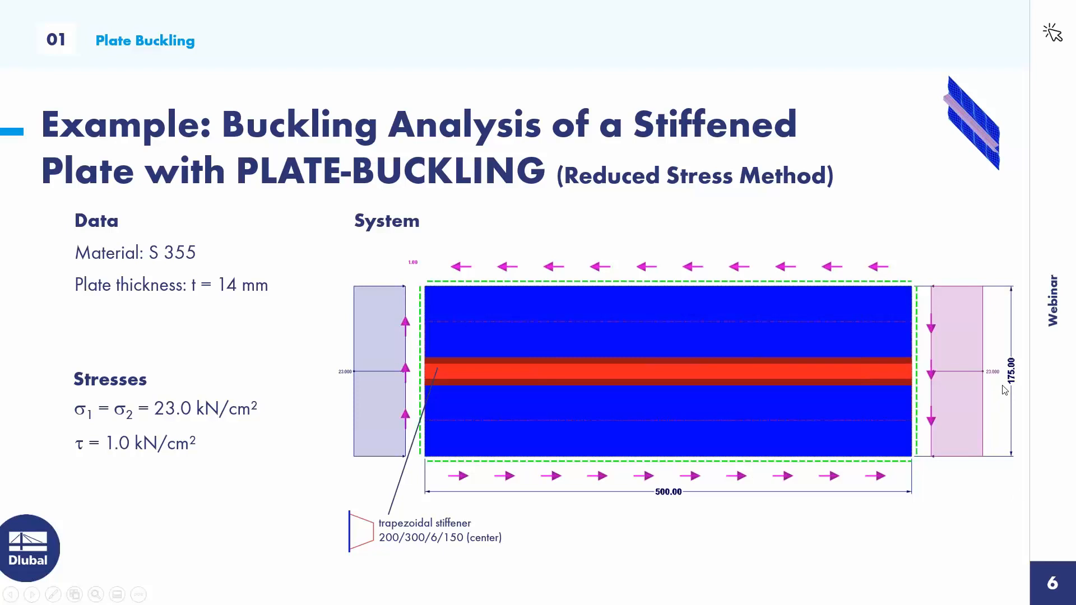
{"action": "key", "text": "Right"}
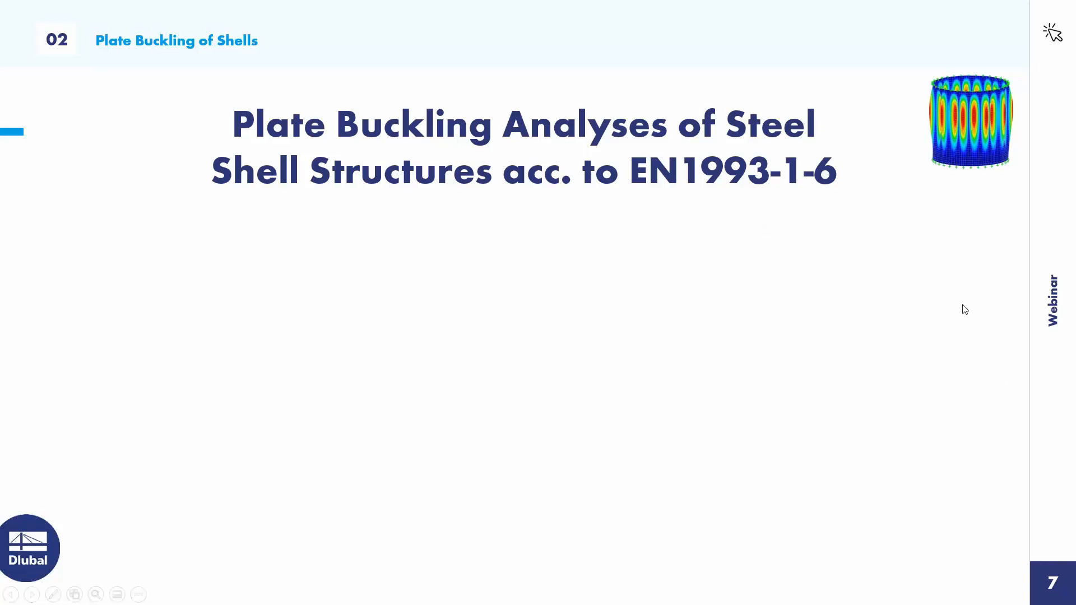
{"action": "key", "text": "Right"}
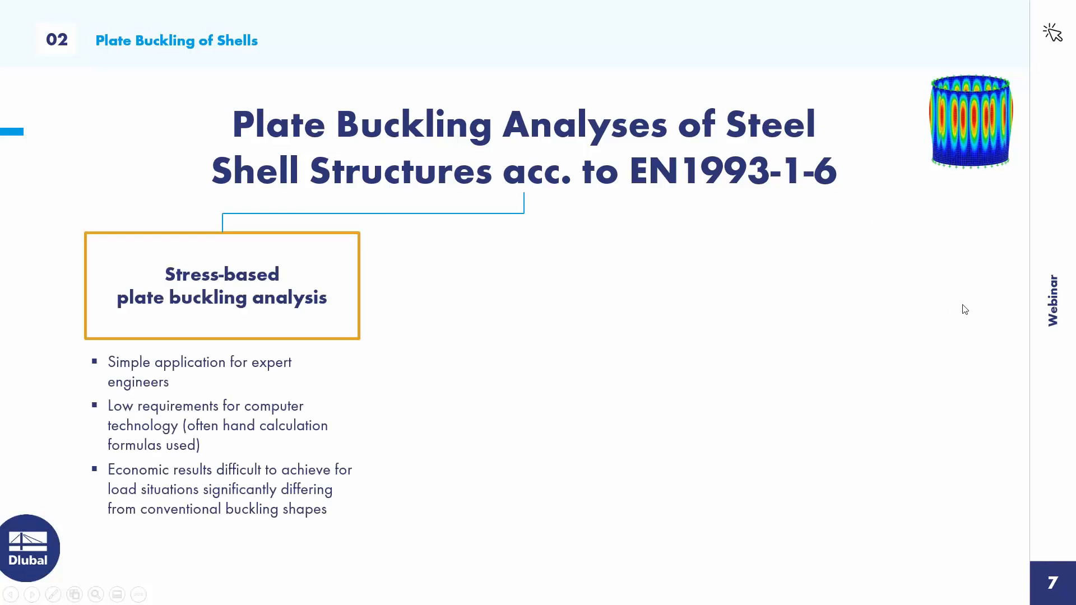
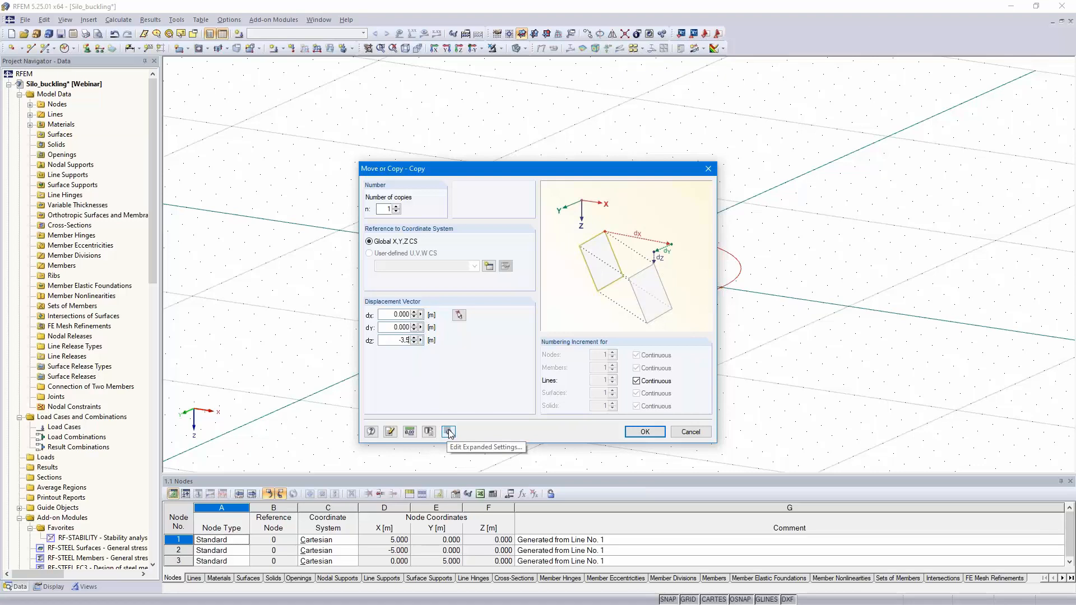
Step: Copy the circle by dZ -3.5 m, creating new surfaces between the selected lines and their copies
{"action": "left_click", "coordinate": [448, 432]}
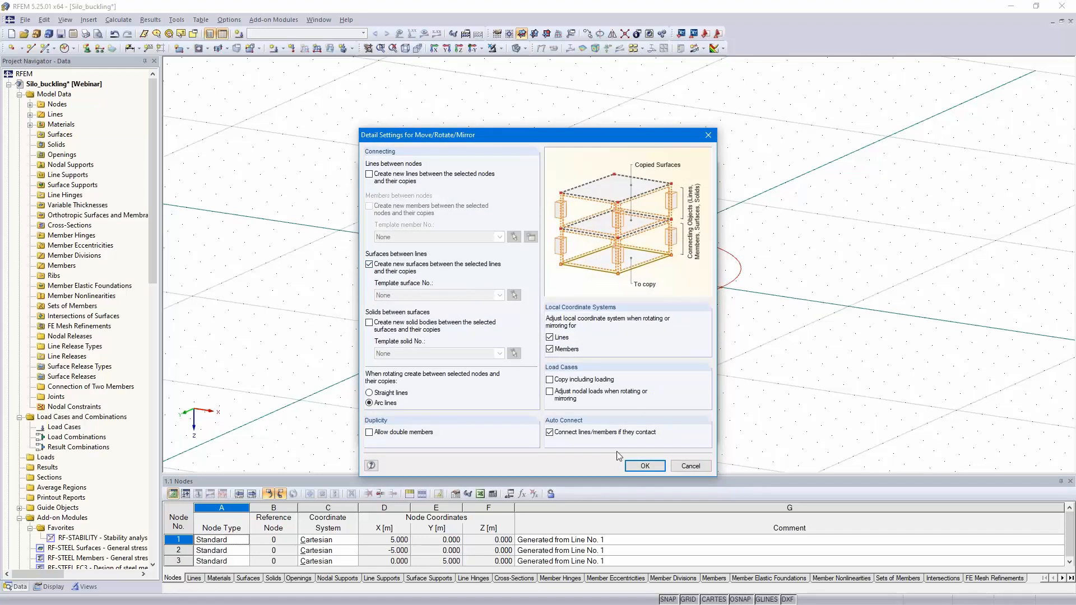
{"action": "left_click", "coordinate": [643, 465]}
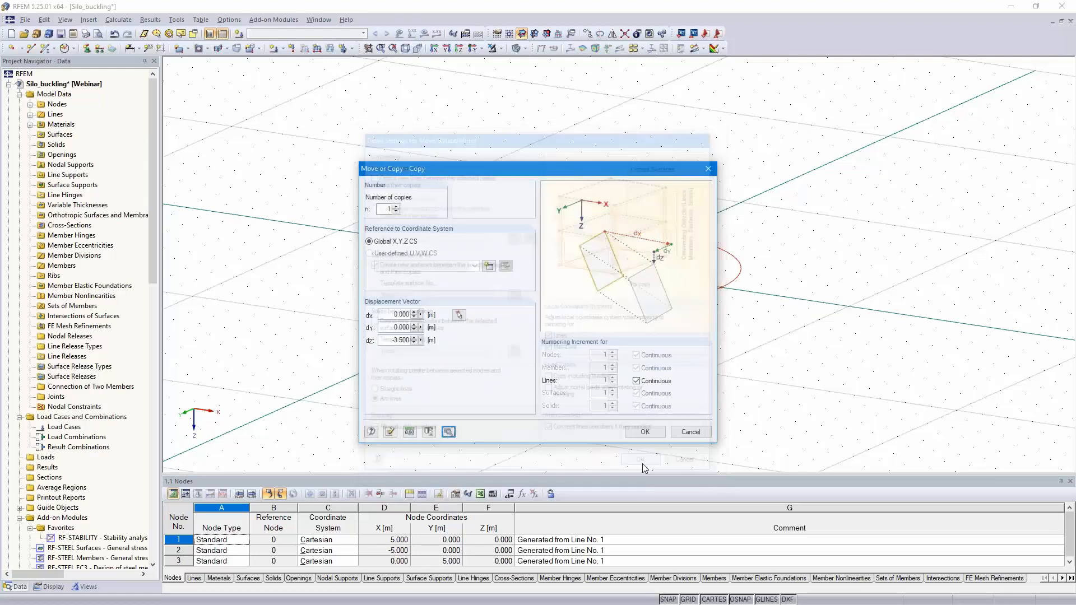
{"action": "left_click", "coordinate": [644, 432]}
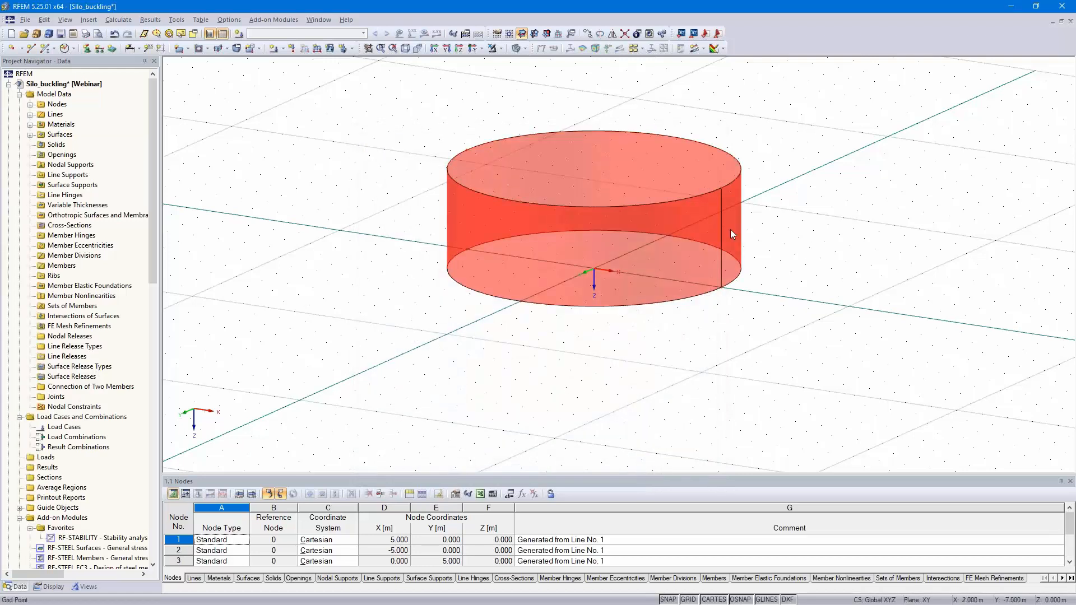
Step: Set the new cylindrical surface to Standard stiffness with Steel S 235 and a constant thickness of 10 mm
{"action": "double_click", "coordinate": [694, 237]}
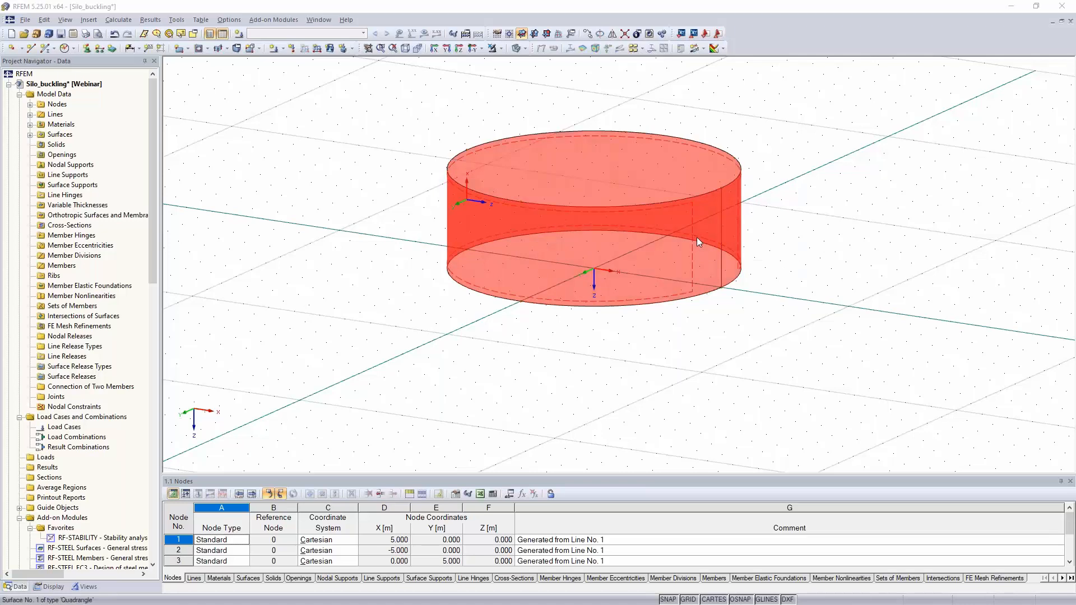
{"action": "left_click", "coordinate": [635, 223]}
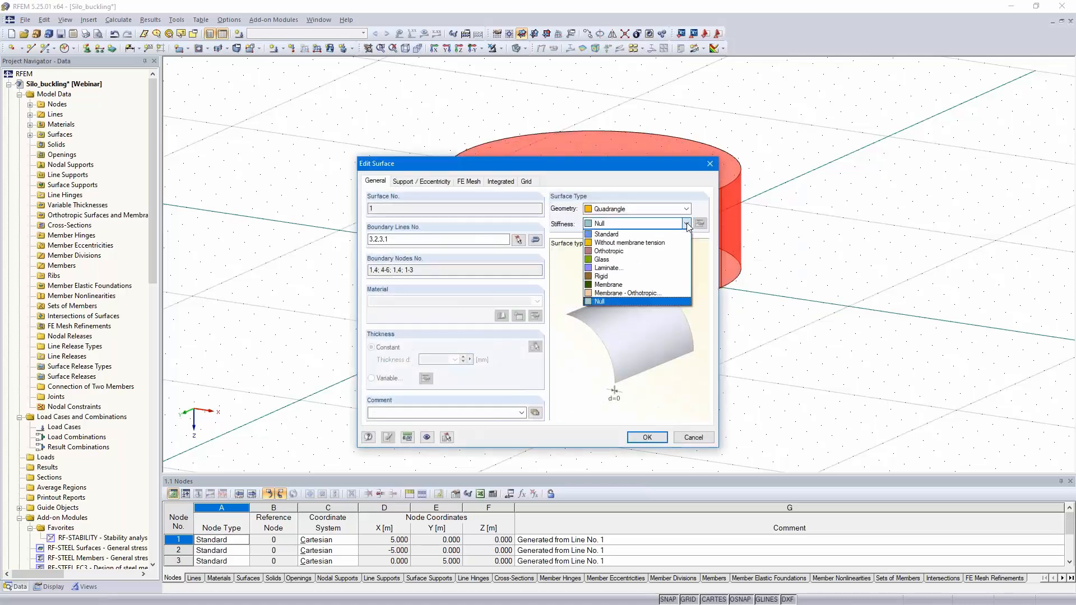
{"action": "left_click", "coordinate": [630, 234]}
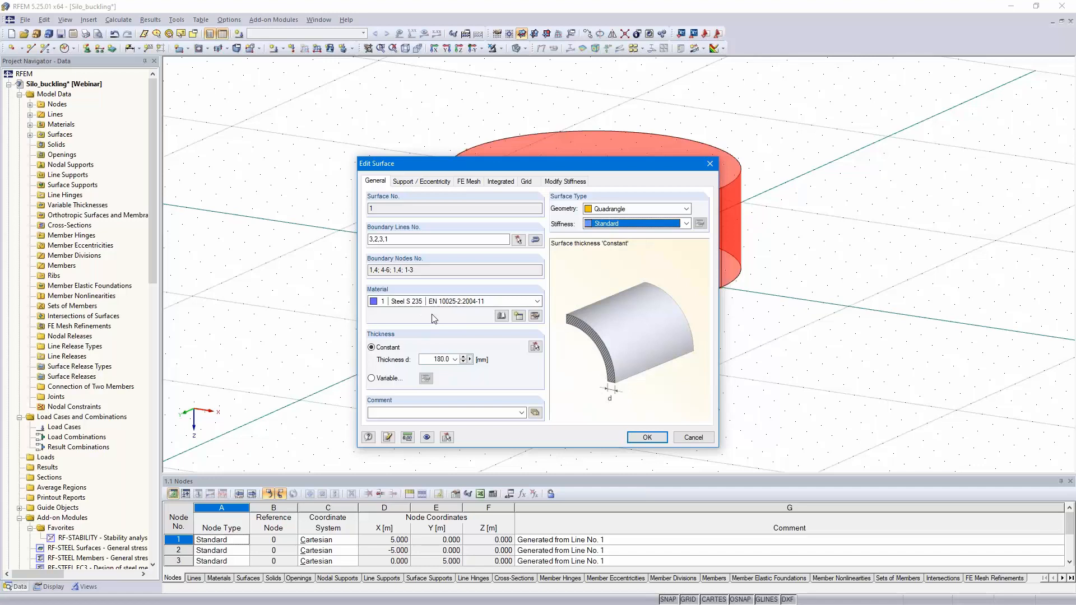
{"action": "double_click", "coordinate": [429, 359]}
{"action": "type", "text": "10"}
{"action": "left_click", "coordinate": [647, 437]}
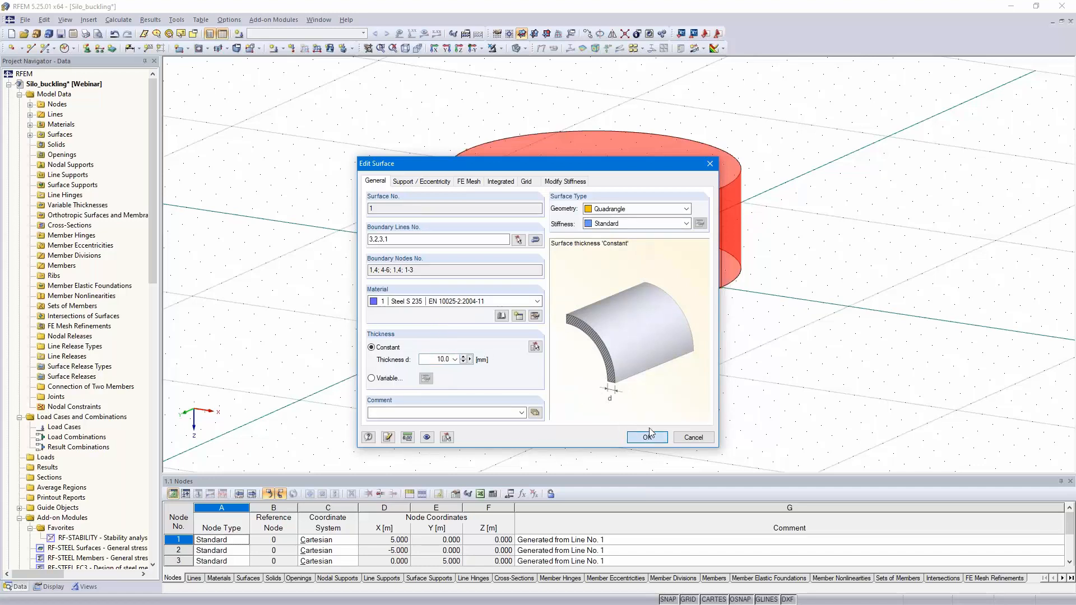
Step: Copy the upper circle of the shell by dZ -3.5 m to generate a second cylindrical ring above it
{"action": "middle_click_drag", "start_coordinate": [802, 272], "coordinate": [777, 389]}
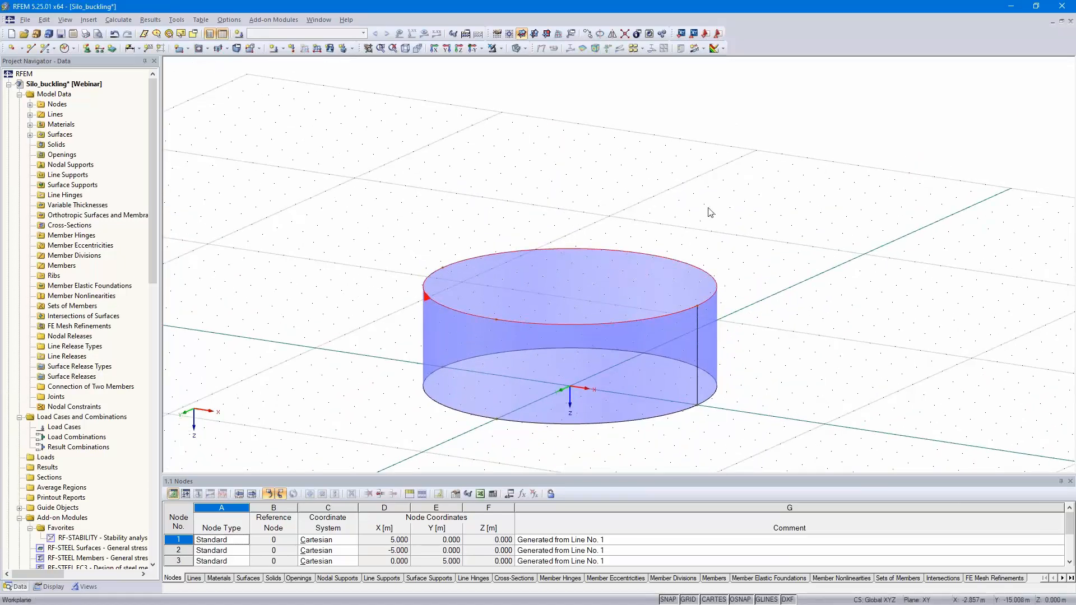
{"action": "left_click", "coordinate": [586, 33]}
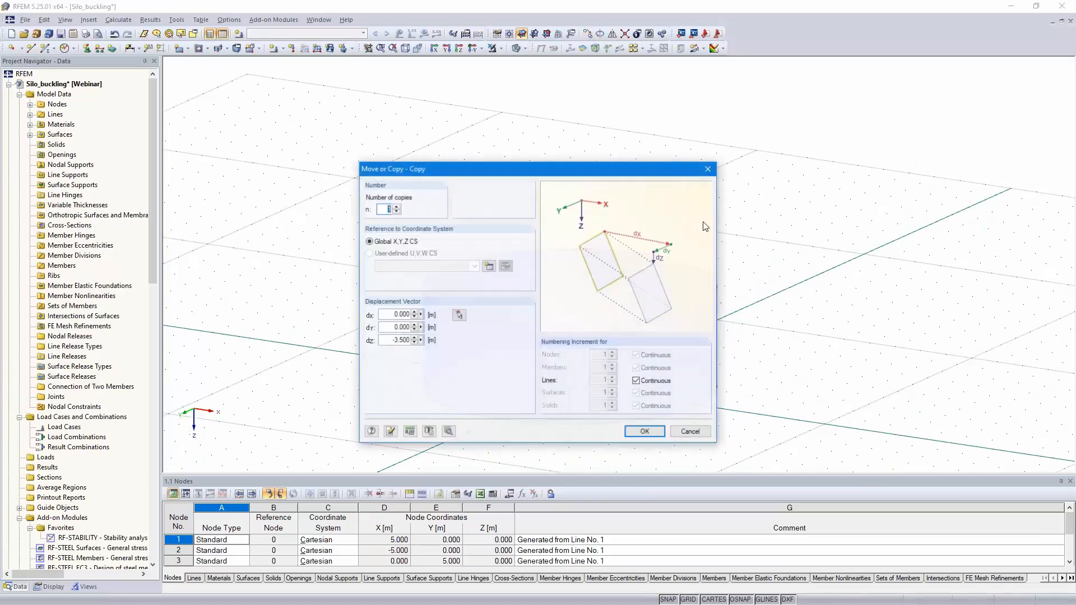
{"action": "left_click", "coordinate": [641, 430]}
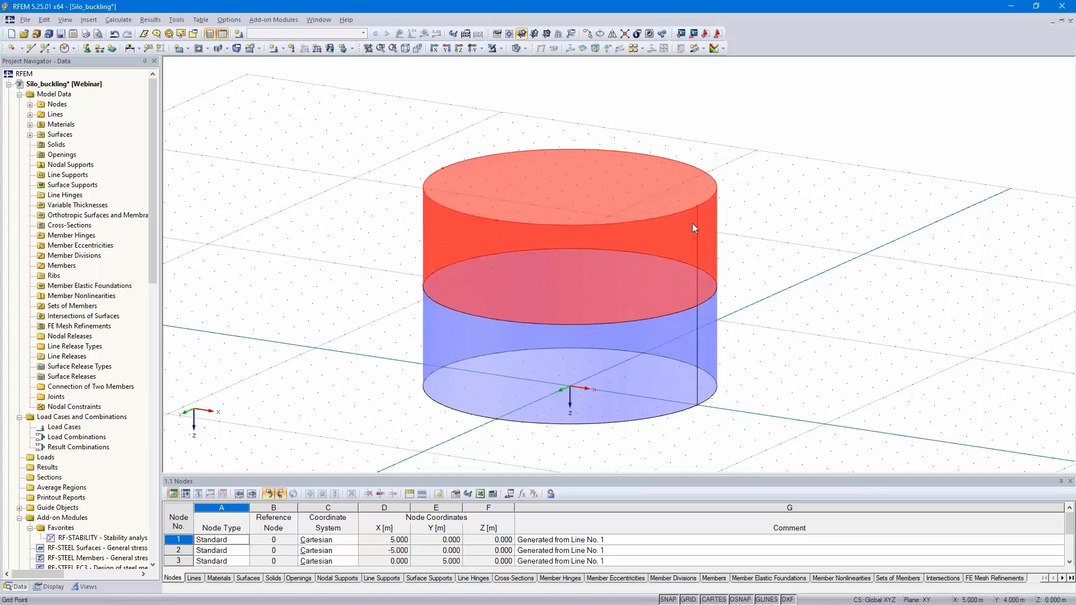
Step: Give the second shell ring Standard stiffness and a constant thickness of 8 mm
{"action": "double_click", "coordinate": [672, 248]}
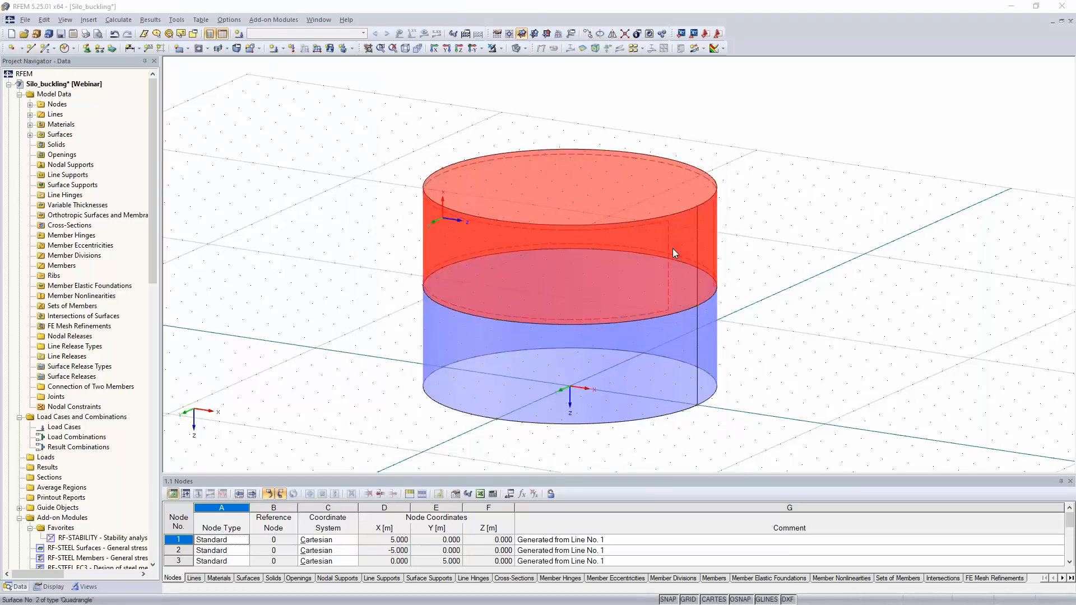
{"action": "left_click", "coordinate": [672, 224]}
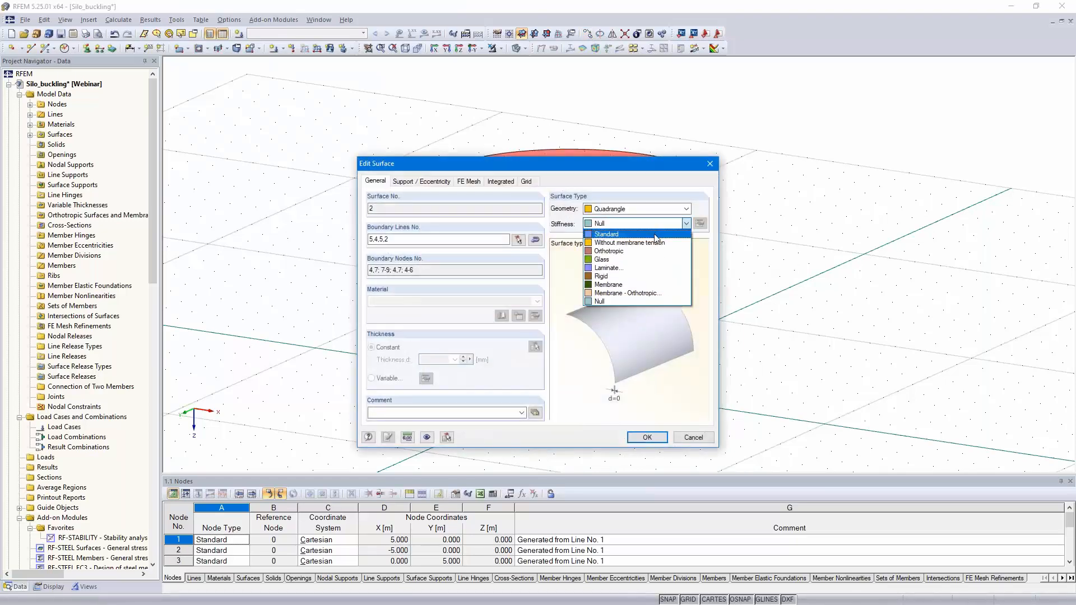
{"action": "left_click", "coordinate": [654, 234]}
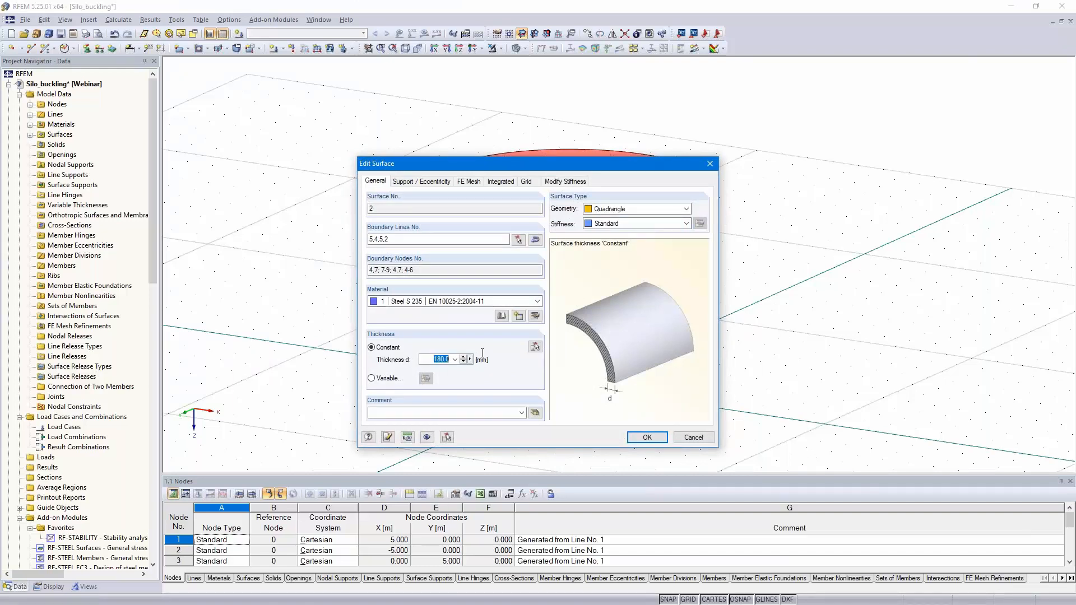
{"action": "type", "text": "8"}
{"action": "left_click", "coordinate": [648, 437]}
Step: Copy the top circle of the second ring by dZ -2.2 m to generate a third cylindrical ring
{"action": "left_click", "coordinate": [717, 185]}
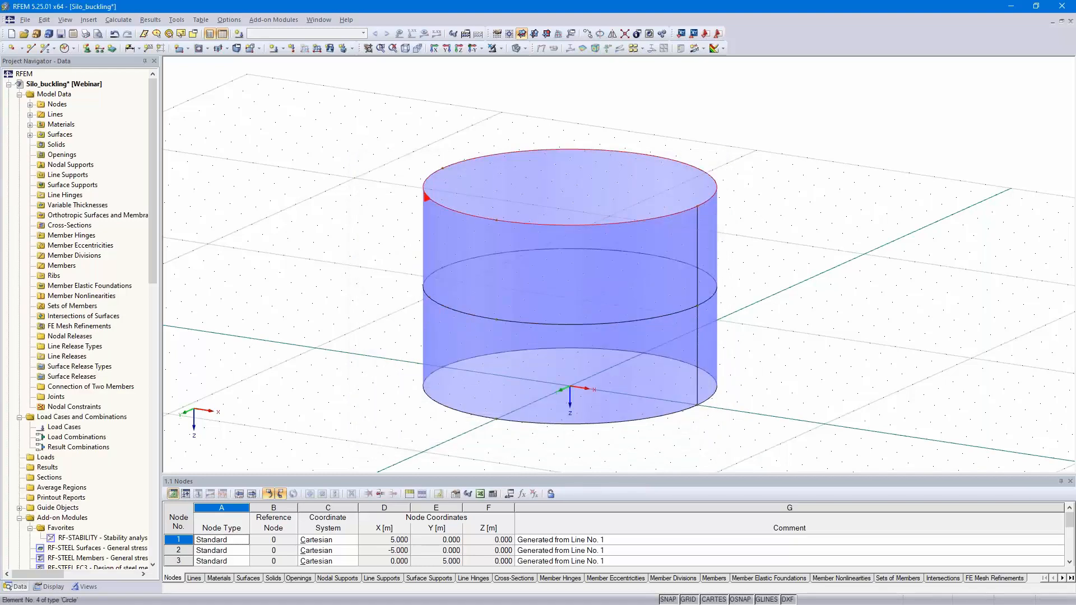
{"action": "left_click", "coordinate": [587, 34]}
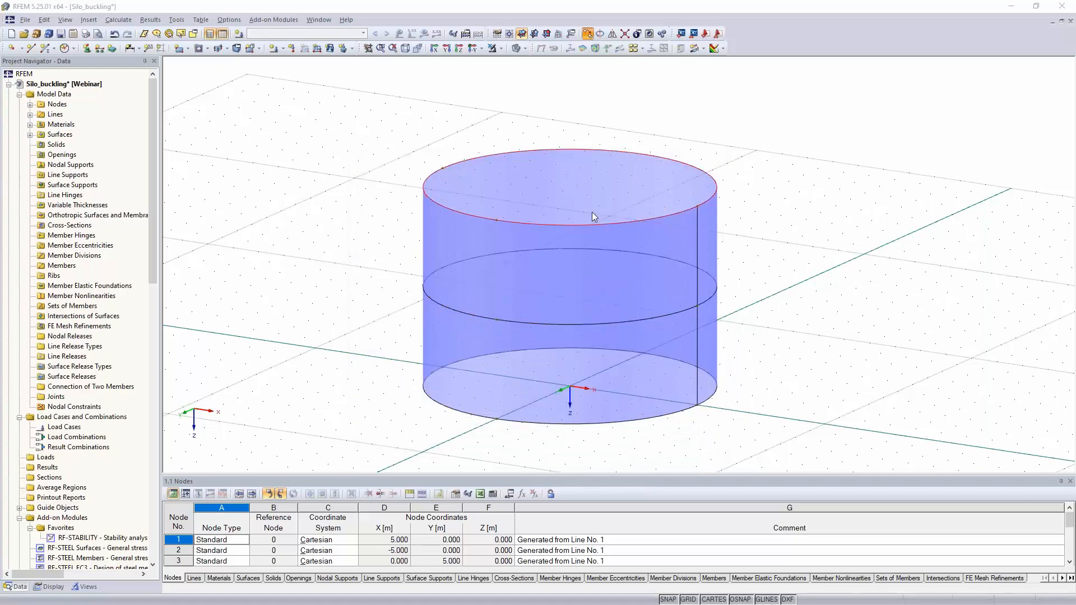
{"action": "double_click", "coordinate": [397, 339]}
{"action": "type", "text": "-2.2"}
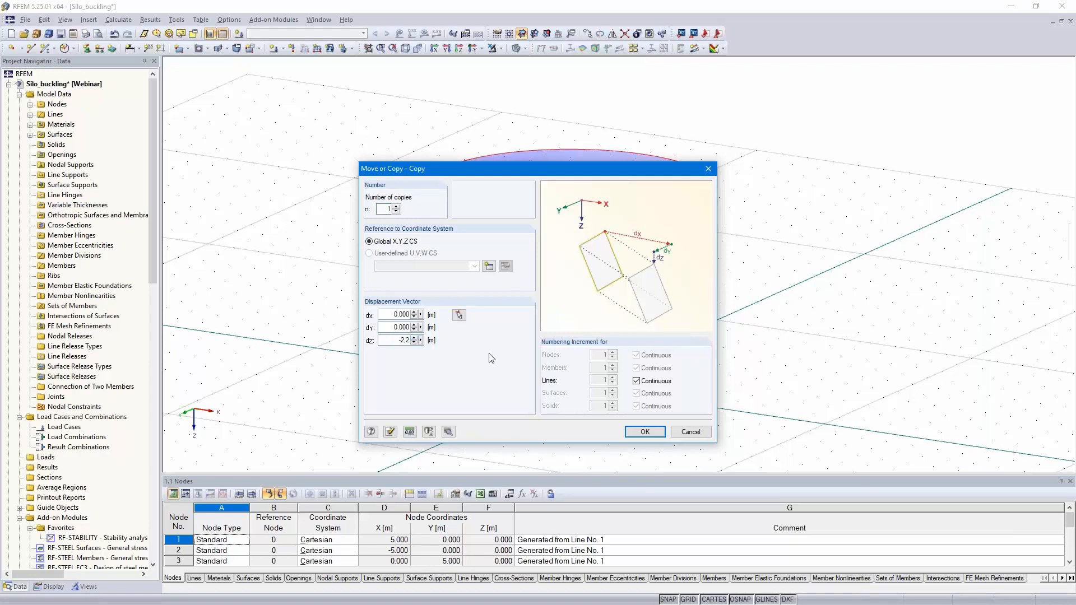
{"action": "left_click", "coordinate": [644, 432]}
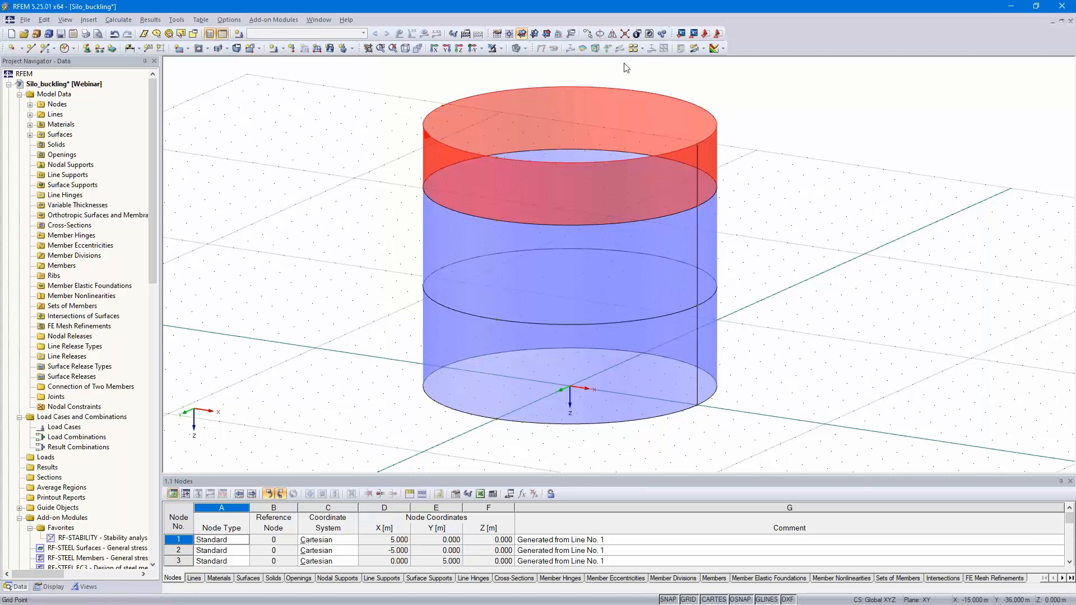
Step: Copy the new top circle again with a shorter upward dZ displacement to generate the uppermost ring
{"action": "left_click", "coordinate": [587, 34]}
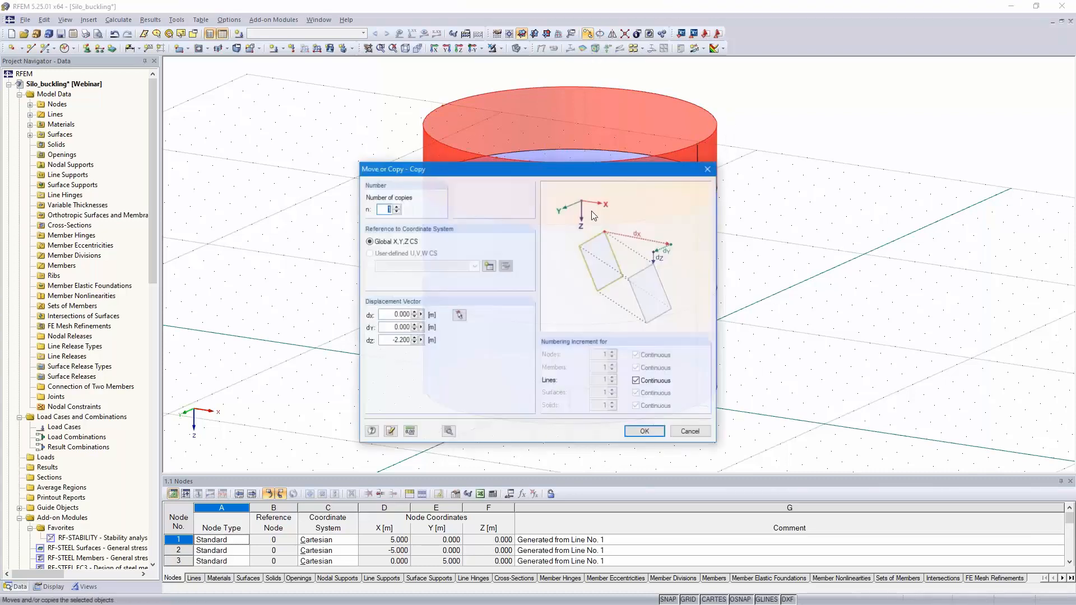
{"action": "double_click", "coordinate": [396, 339]}
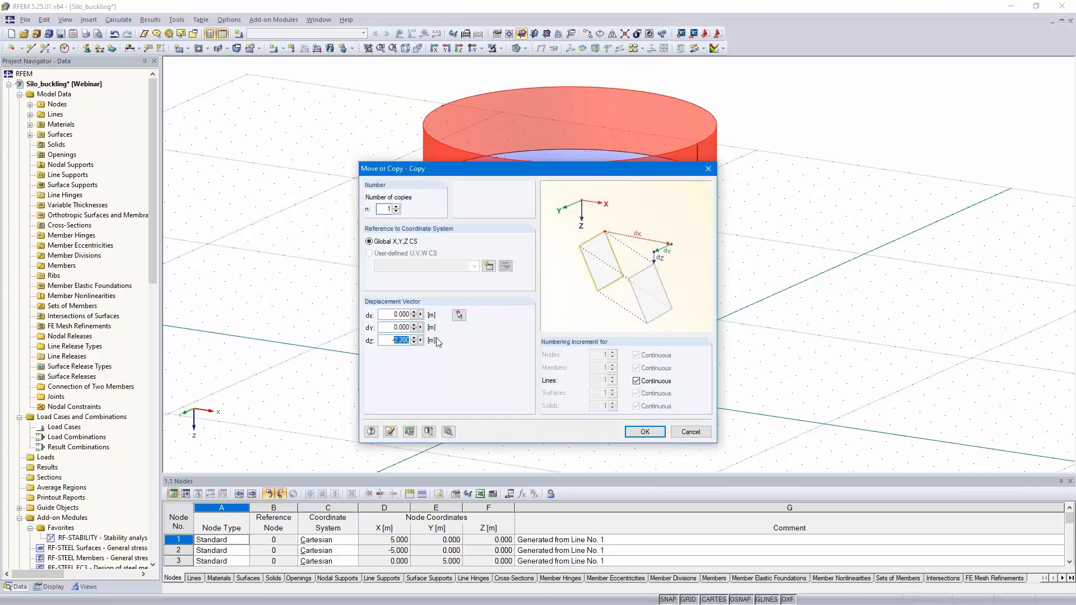
{"action": "type", "text": "0.8"}
{"action": "left_click", "coordinate": [645, 432]}
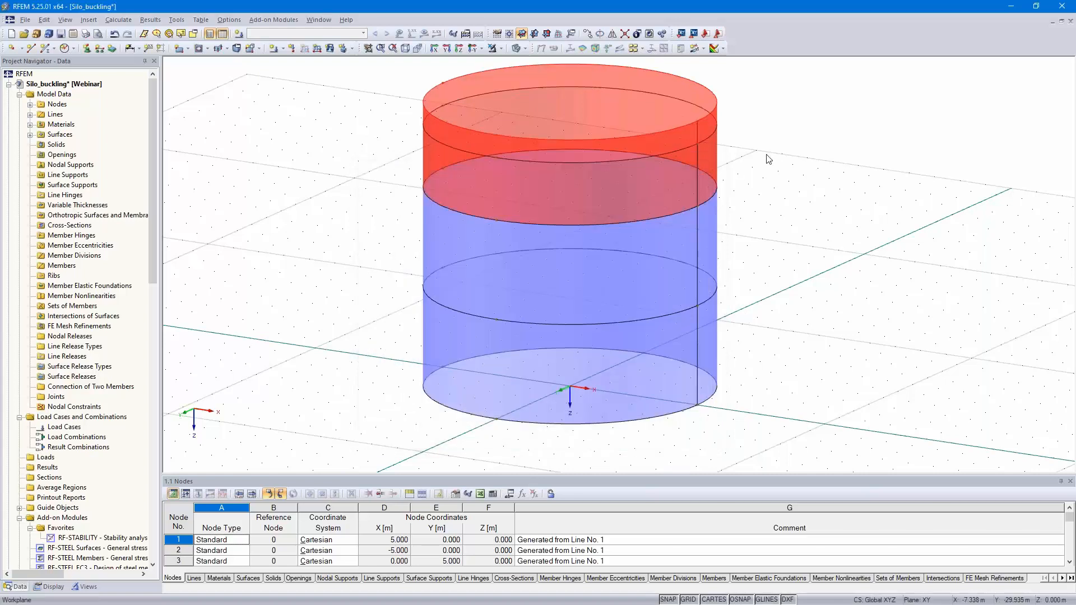
Step: Edit the two uppermost ring surfaces together, assigning Standard stiffness and a constant thickness of 6 mm
{"action": "double_click", "coordinate": [683, 160]}
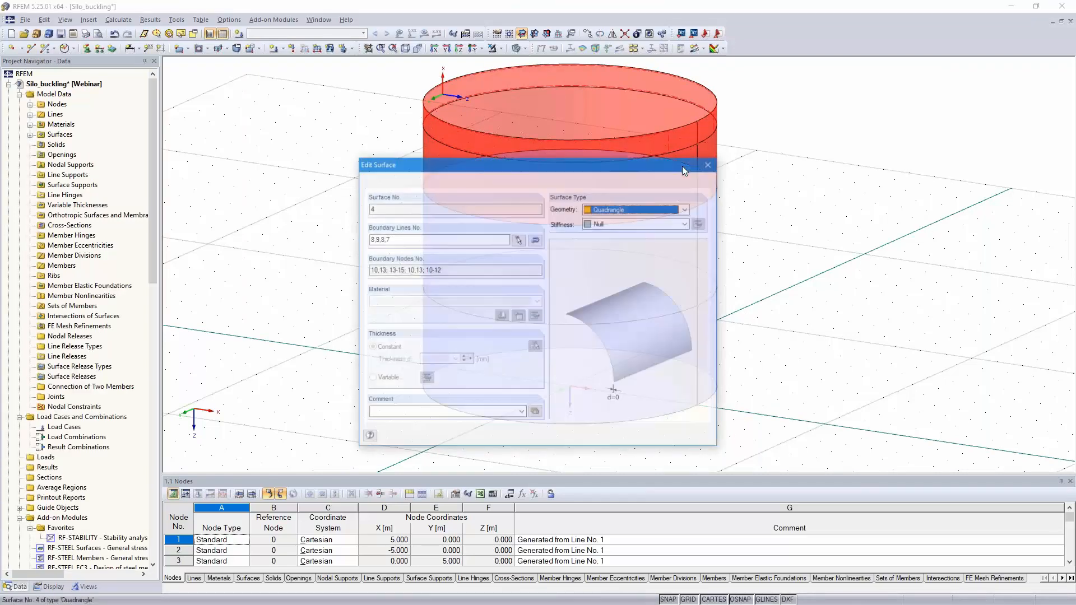
{"action": "key", "text": "Escape"}
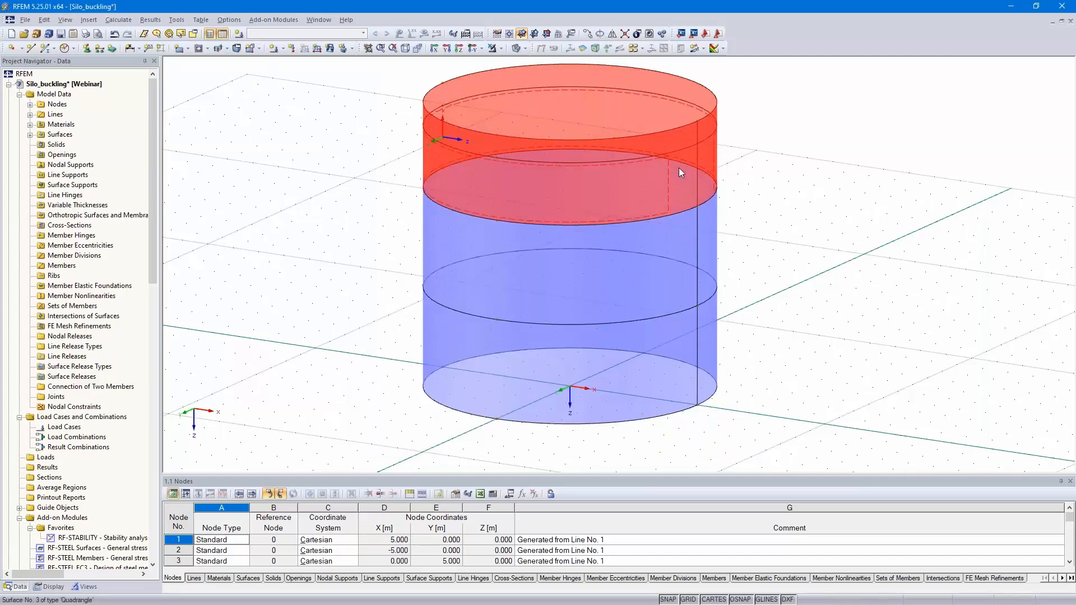
{"action": "double_click", "coordinate": [679, 169]}
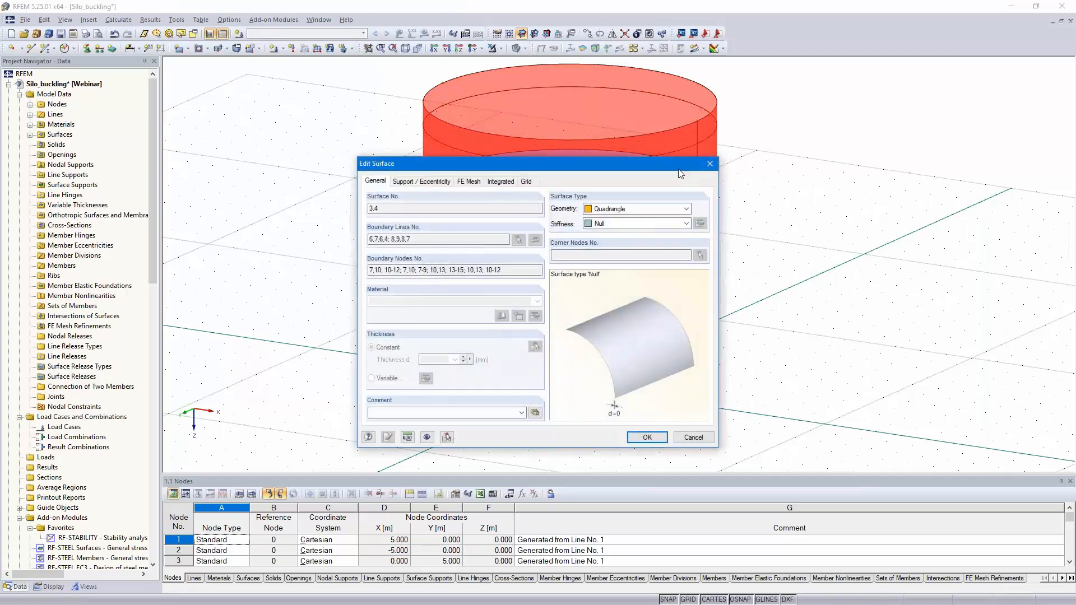
{"action": "left_click", "coordinate": [646, 224]}
{"action": "left_click", "coordinate": [622, 233]}
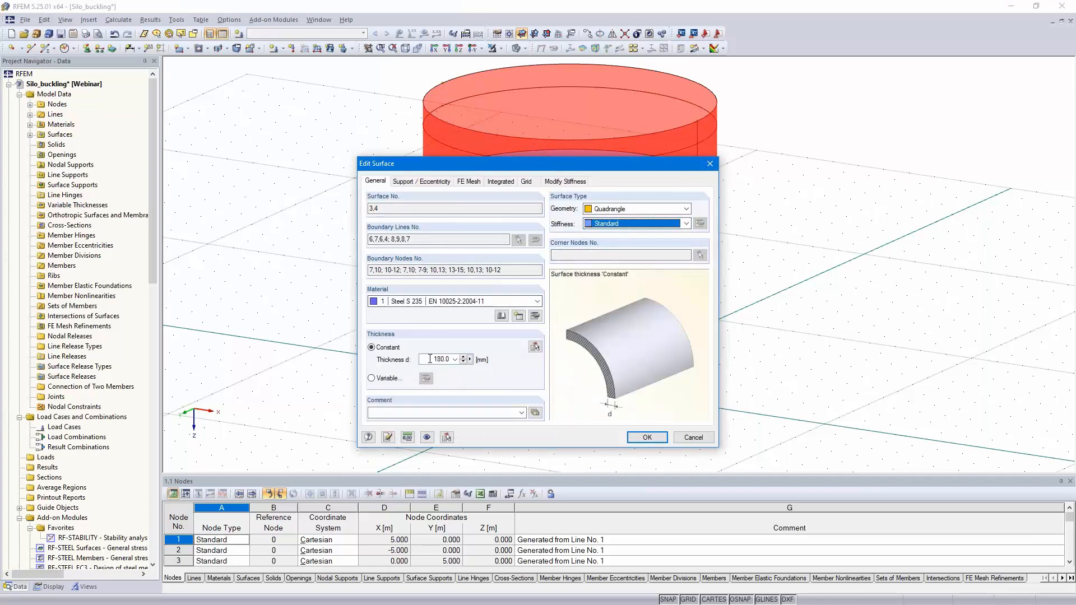
{"action": "double_click", "coordinate": [433, 359]}
{"action": "type", "text": "6"}
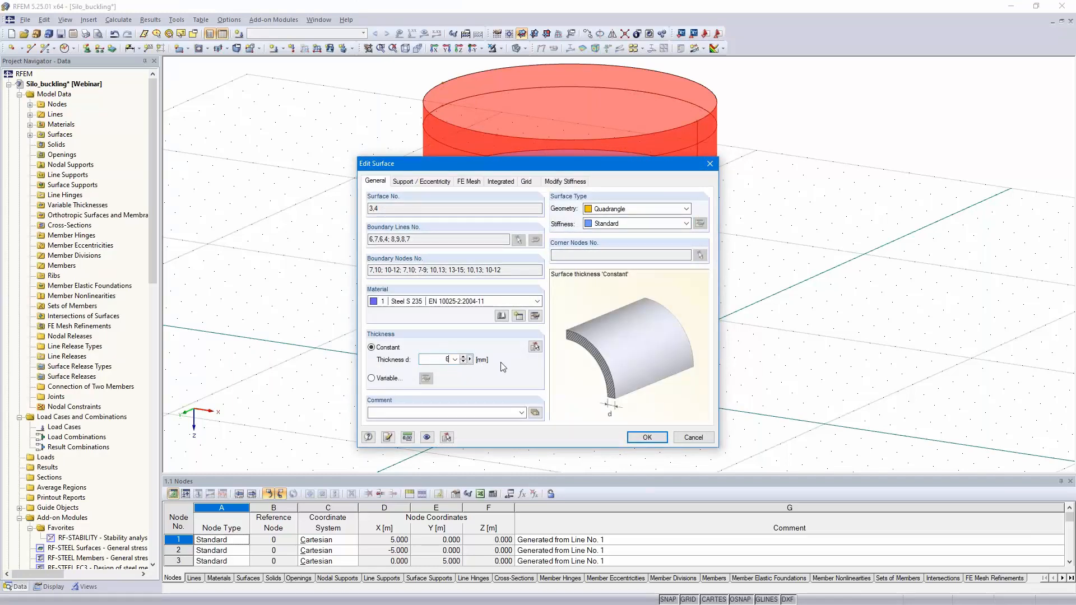
{"action": "left_click", "coordinate": [646, 438]}
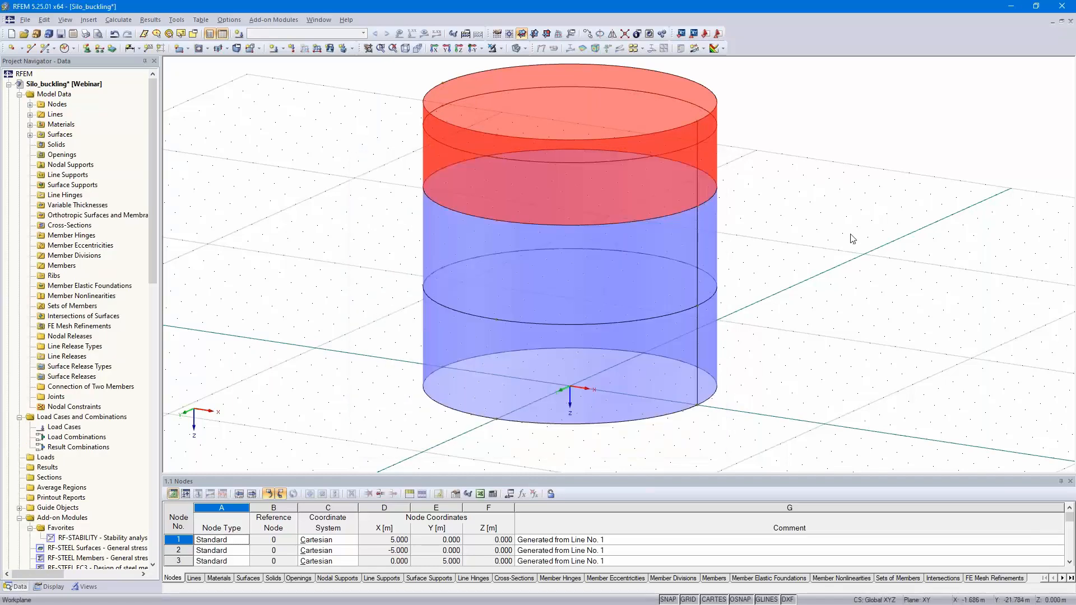
Step: Deselect the rings and colour the model graphics according to surface thickness
{"action": "left_click", "coordinate": [852, 238]}
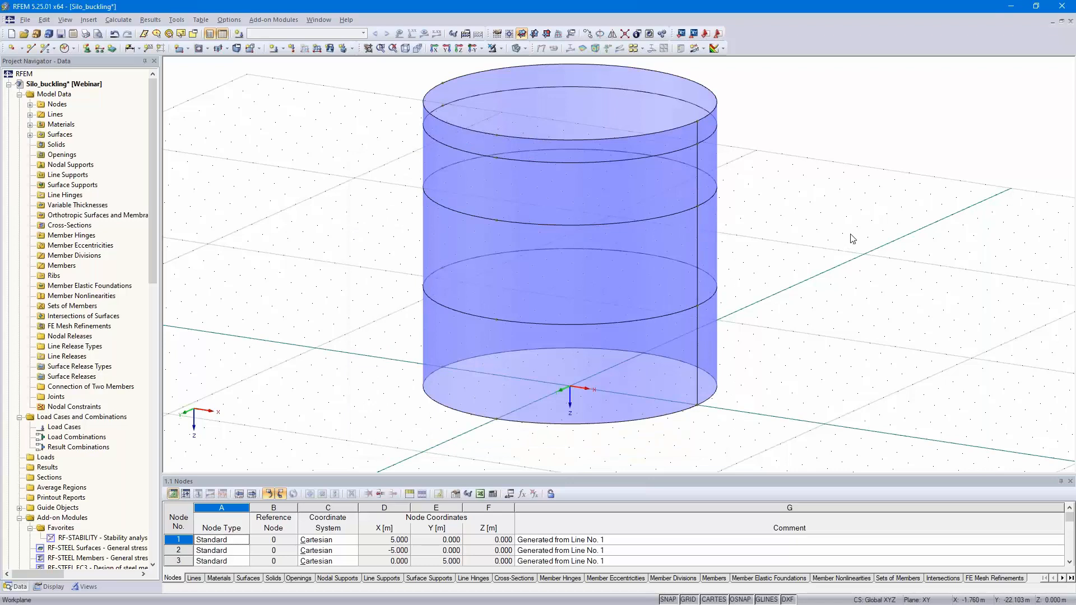
{"action": "left_click", "coordinate": [52, 586]}
{"action": "scroll", "coordinate": [82, 396], "scroll_direction": "down", "scroll_amount": 10}
{"action": "scroll", "coordinate": [82, 396], "scroll_direction": "down", "scroll_amount": 3}
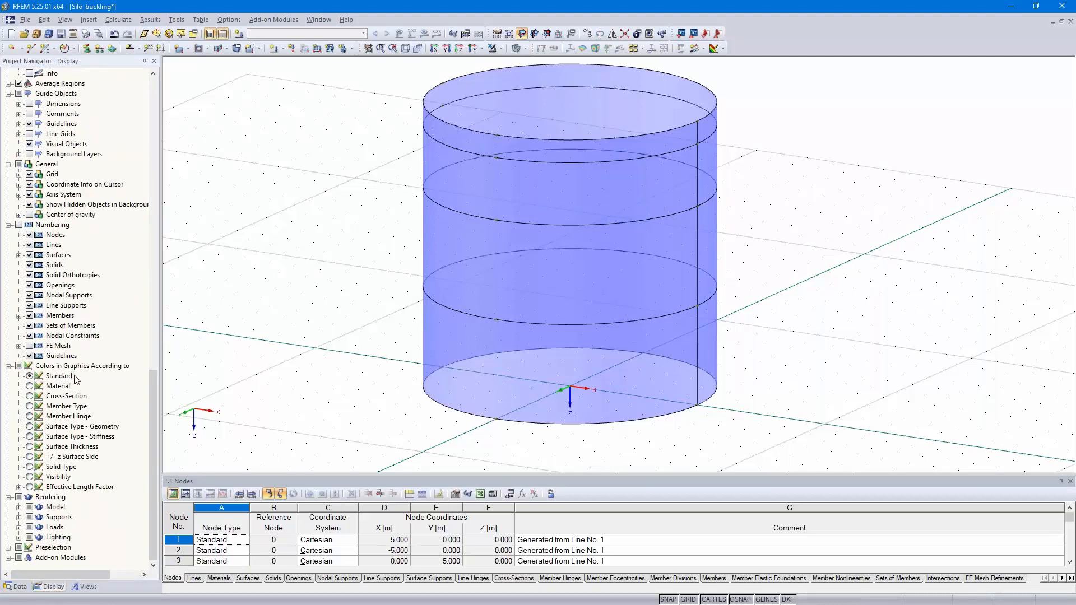
{"action": "left_click", "coordinate": [30, 446]}
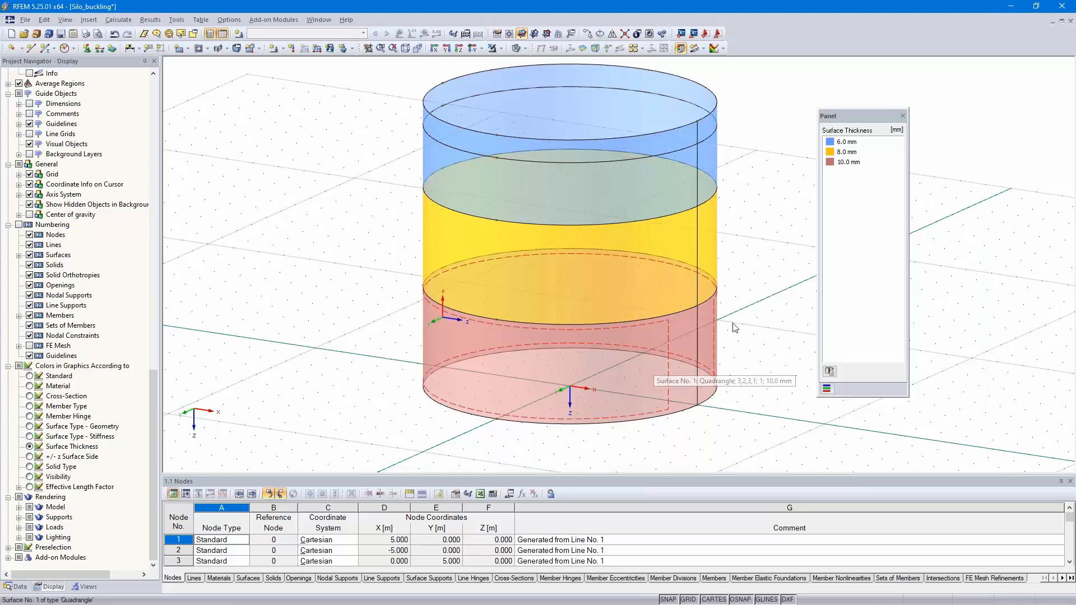
{"action": "middle_click_drag", "start_coordinate": [753, 242], "coordinate": [746, 260]}
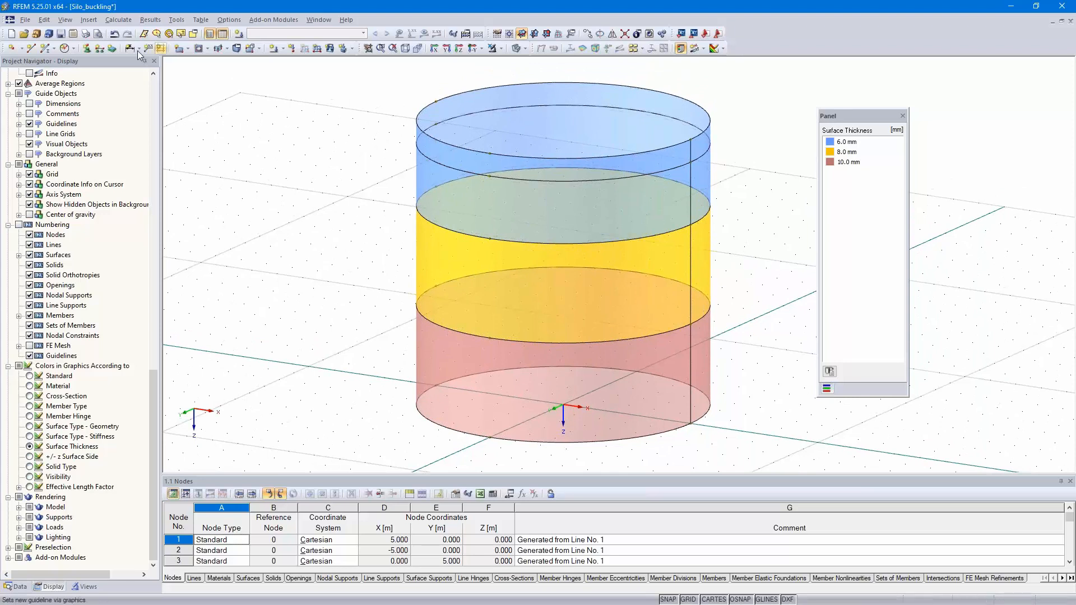
Step: Create a line support type fixed in x, y and z on local line axes and assign it to the silo's bottom circle
{"action": "left_click", "coordinate": [99, 49]}
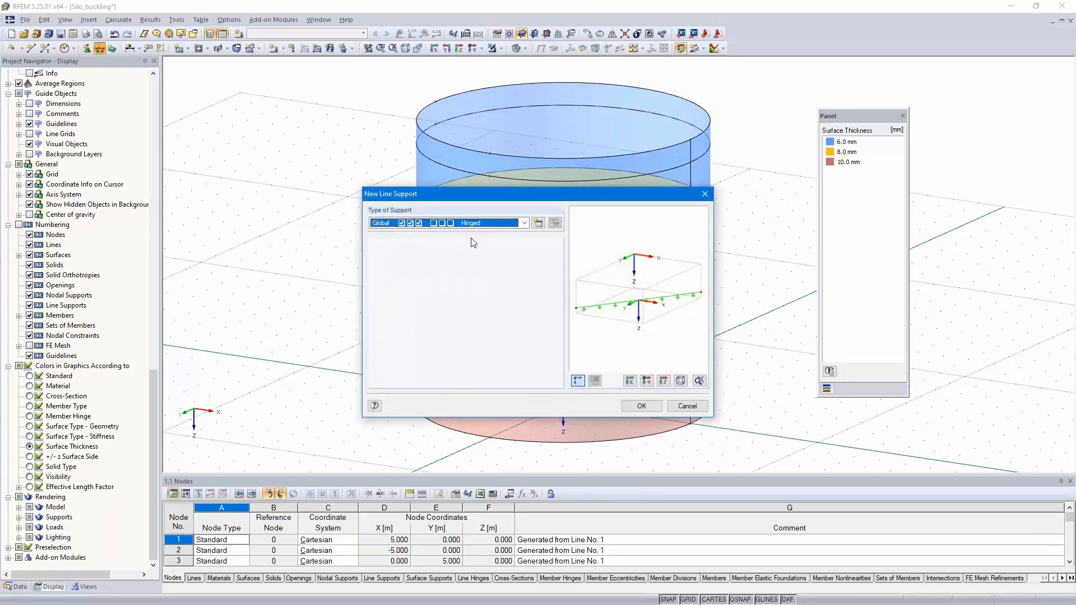
{"action": "left_click", "coordinate": [538, 223]}
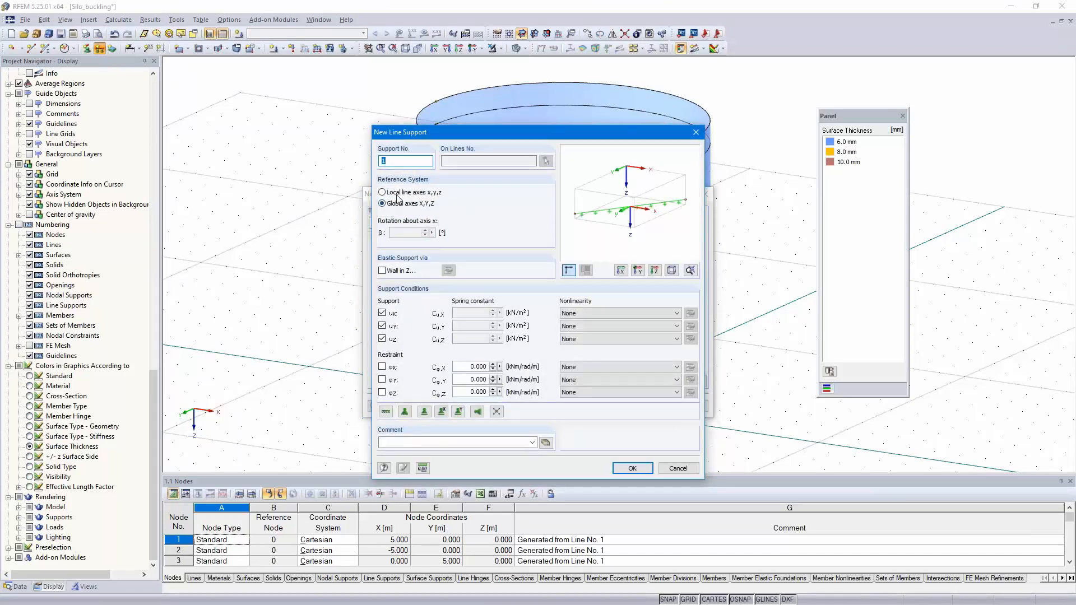
{"action": "left_click", "coordinate": [382, 192]}
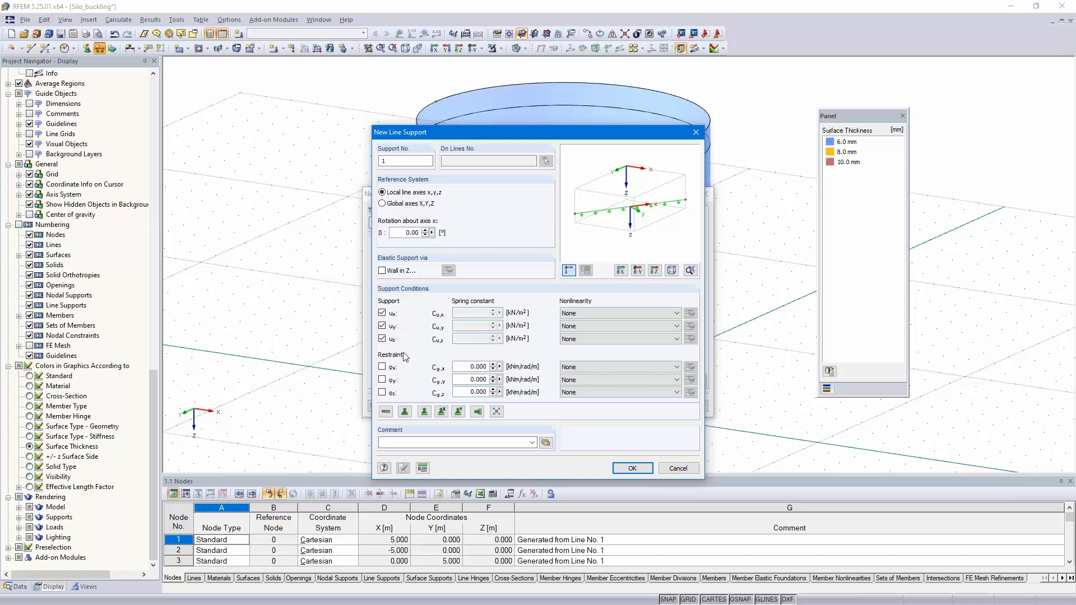
{"action": "left_click", "coordinate": [632, 468]}
{"action": "left_click", "coordinate": [639, 404]}
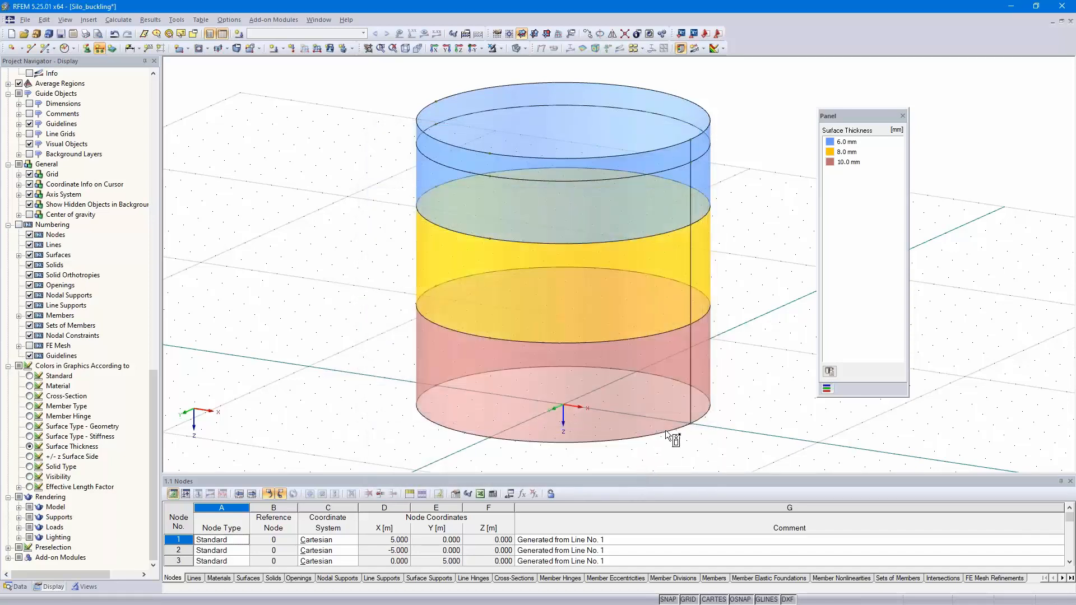
{"action": "left_click", "coordinate": [666, 431]}
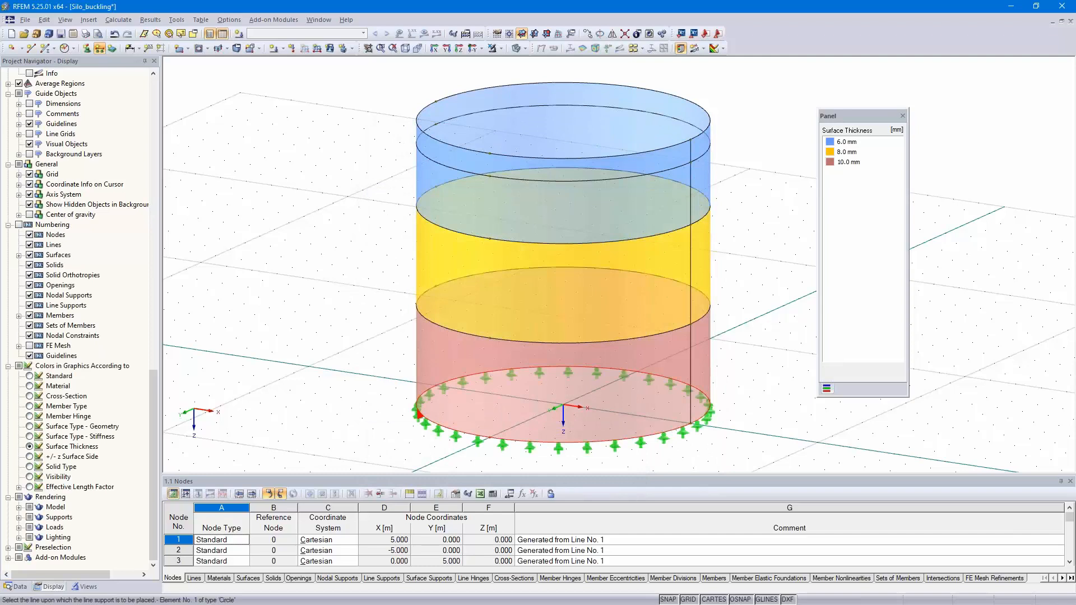
Step: Create a line support type on local line axes fixed only in x and y, and assign it to the silo's top circle
{"action": "key", "text": "Escape"}
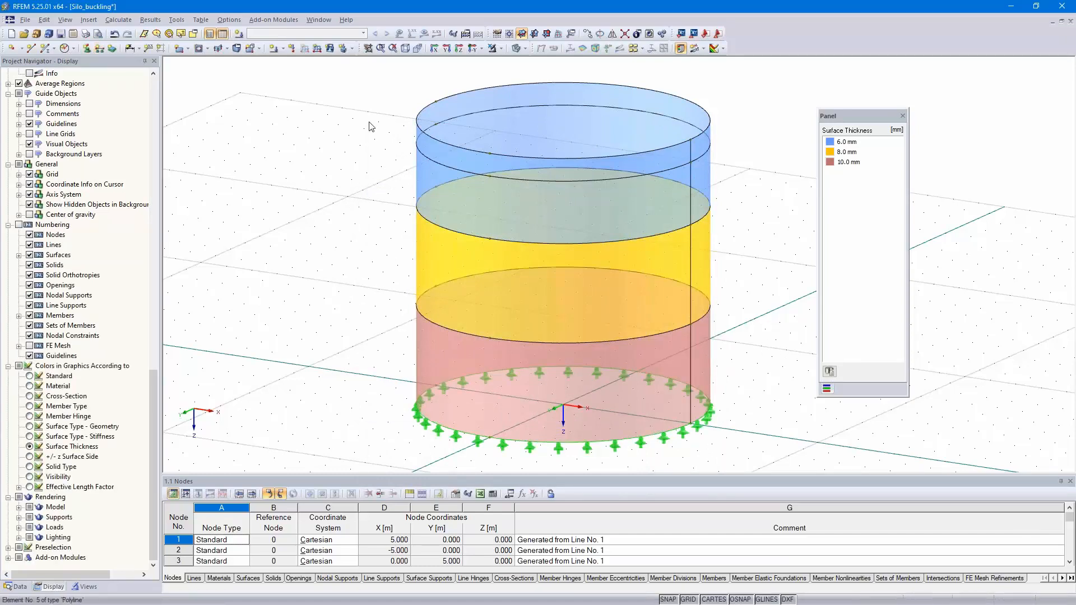
{"action": "left_click", "coordinate": [101, 50]}
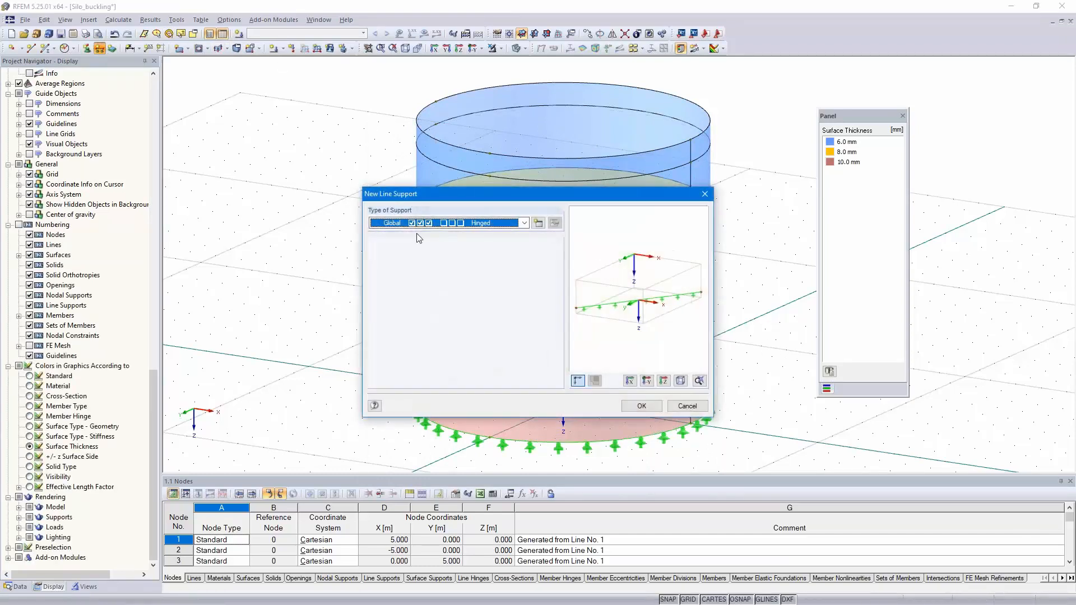
{"action": "left_click", "coordinate": [538, 223]}
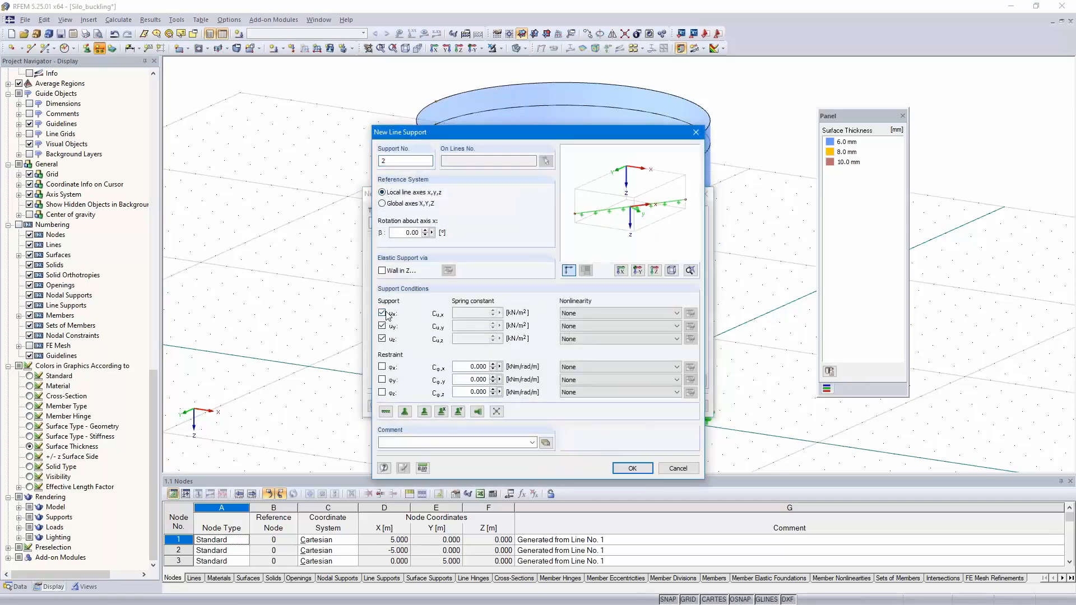
{"action": "left_click", "coordinate": [382, 339]}
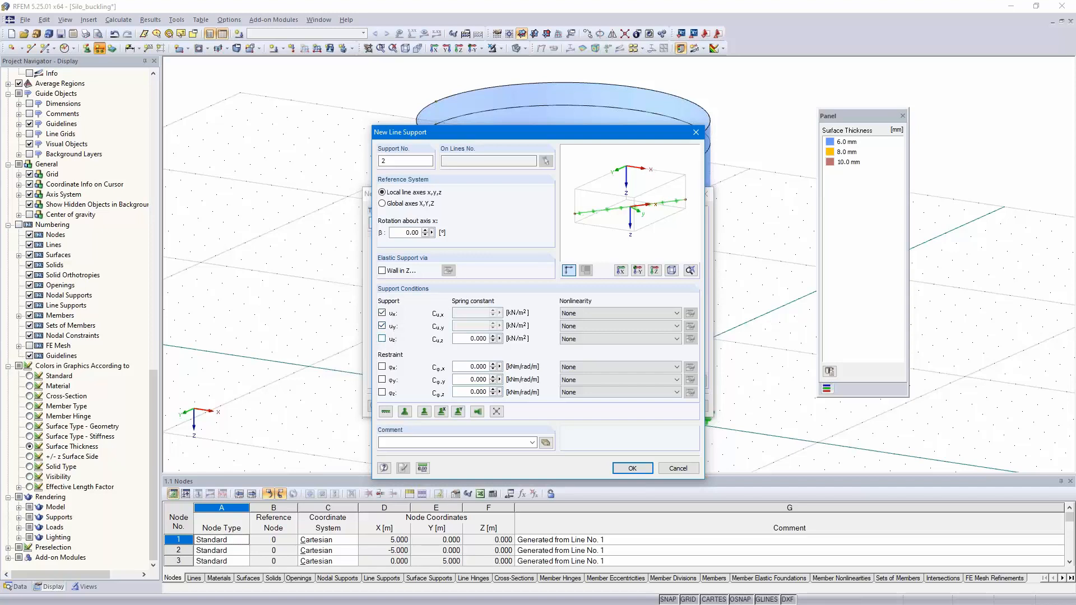
{"action": "left_click", "coordinate": [632, 468]}
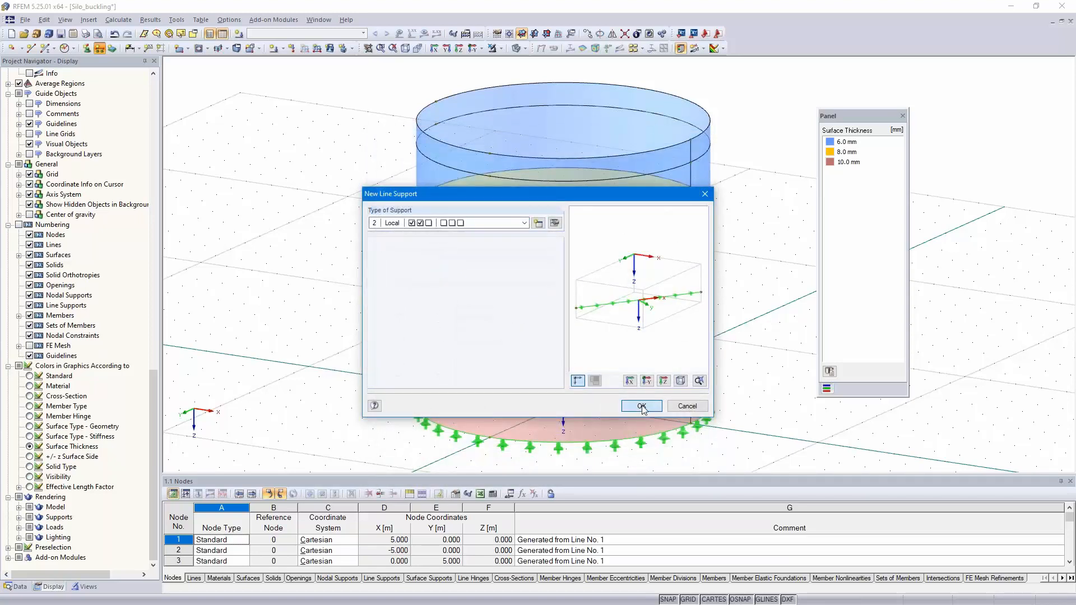
{"action": "left_click", "coordinate": [642, 406]}
{"action": "left_click", "coordinate": [657, 150]}
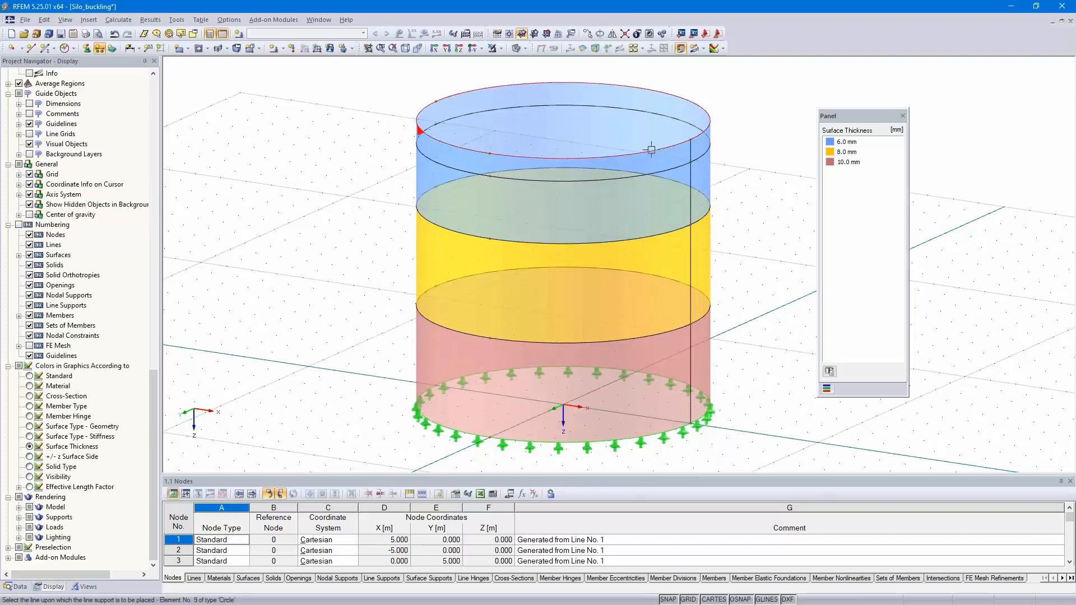
{"action": "right_click", "coordinate": [734, 167]}
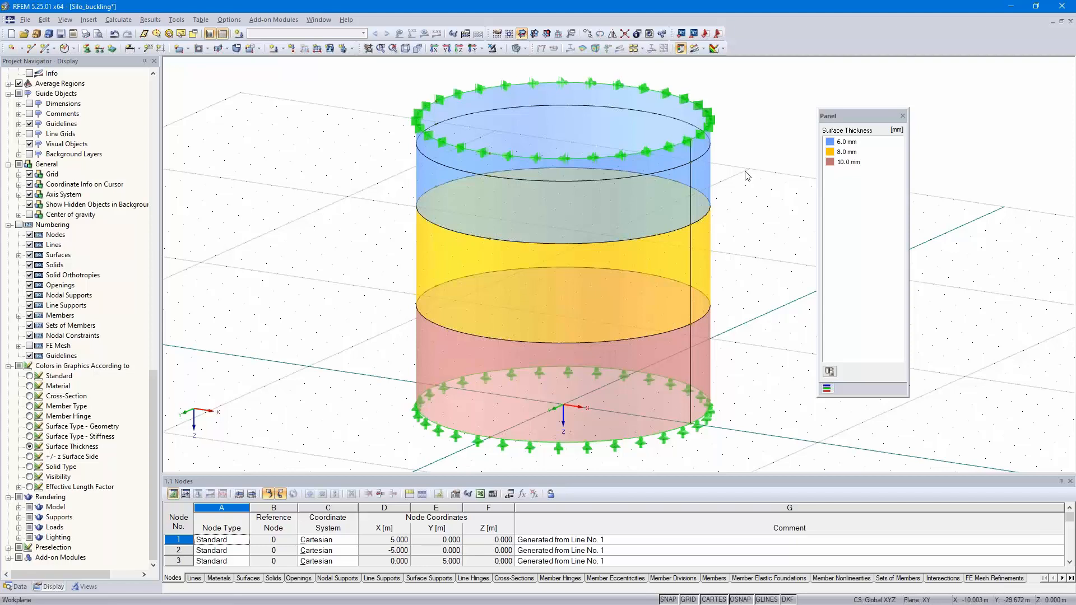
Step: Start a new surface load and deactivate self-weight in permanent load case LC1 Design loads
{"action": "middle_click_drag", "start_coordinate": [747, 179], "coordinate": [734, 191]}
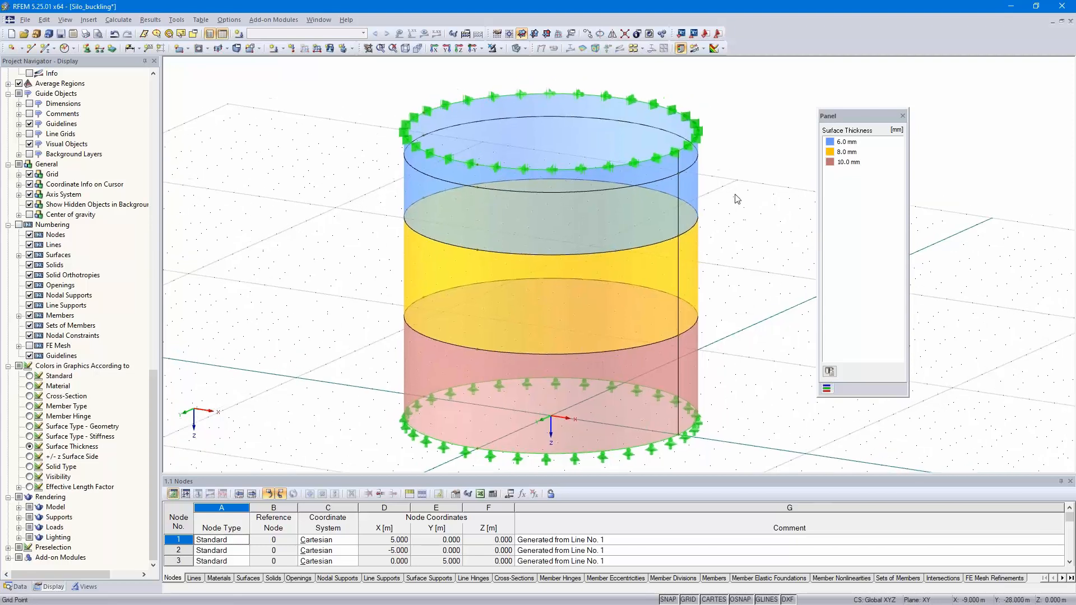
{"action": "left_click", "coordinate": [330, 49]}
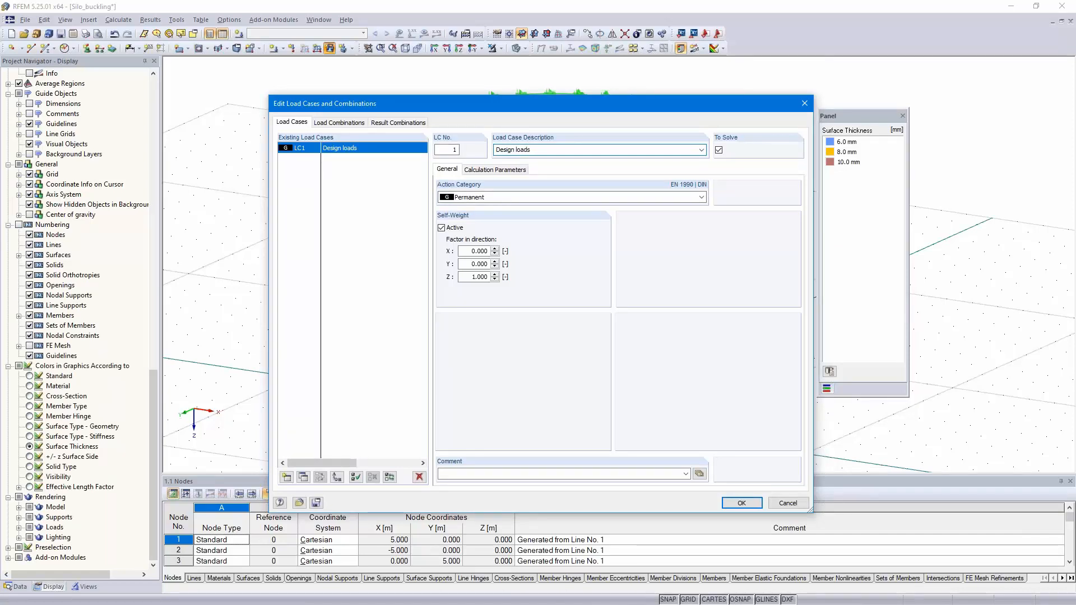
{"action": "left_click", "coordinate": [442, 228]}
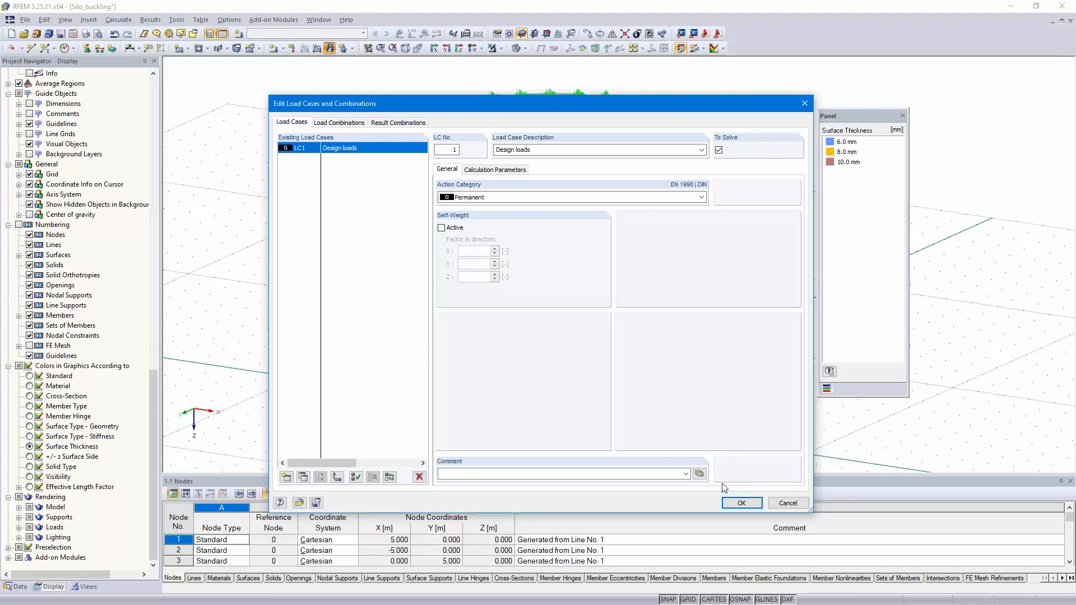
{"action": "left_click", "coordinate": [740, 504]}
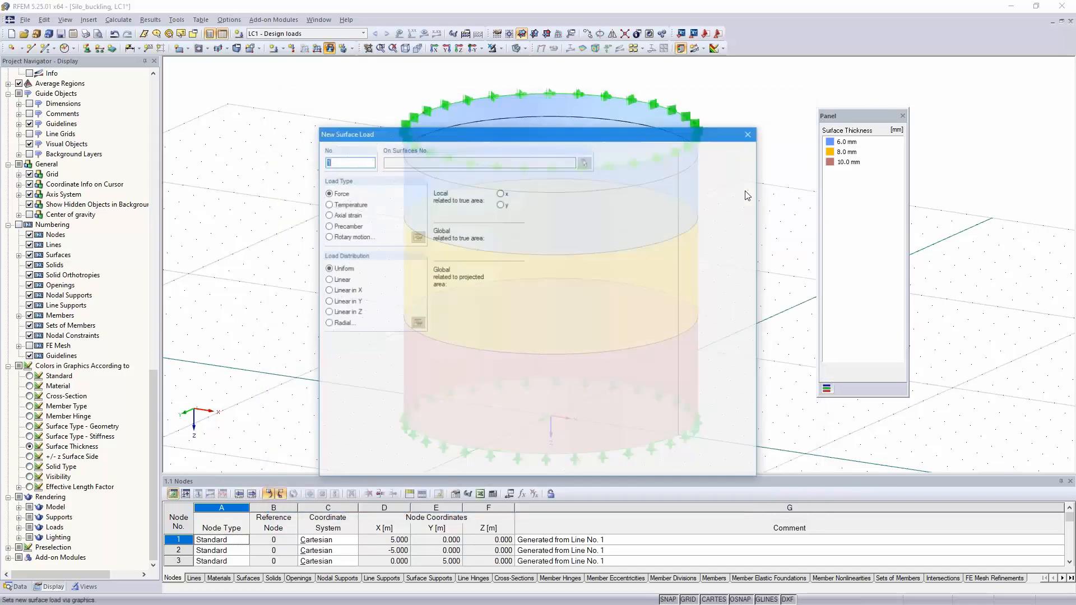
Step: Apply a uniform surface load of 8 kN/m² in local z direction to the three lower silo rings
{"action": "left_click", "coordinate": [499, 216]}
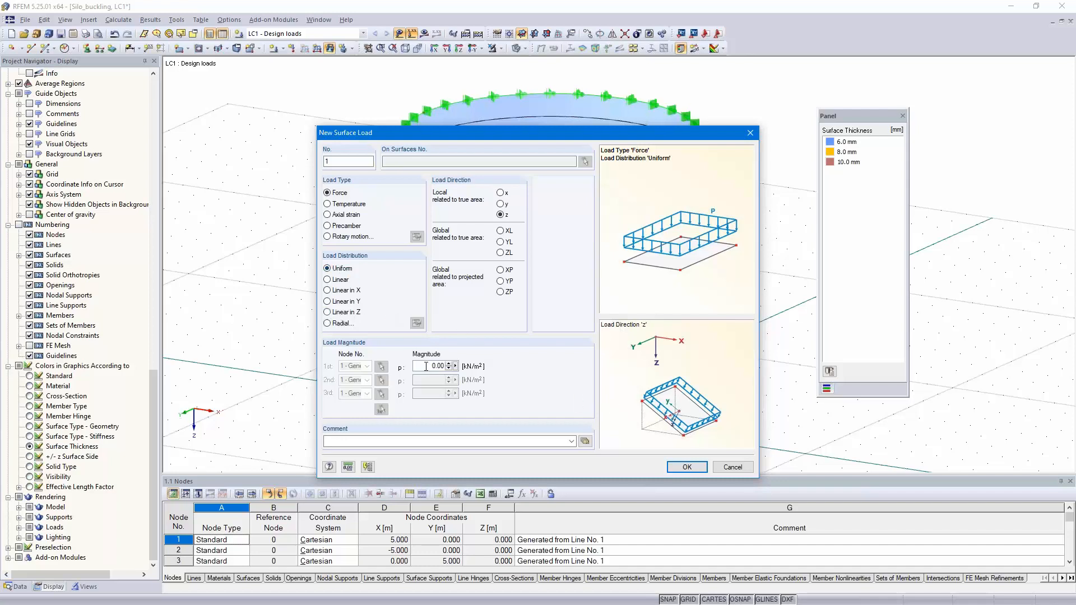
{"action": "type", "text": "8"}
{"action": "left_click", "coordinate": [687, 466]}
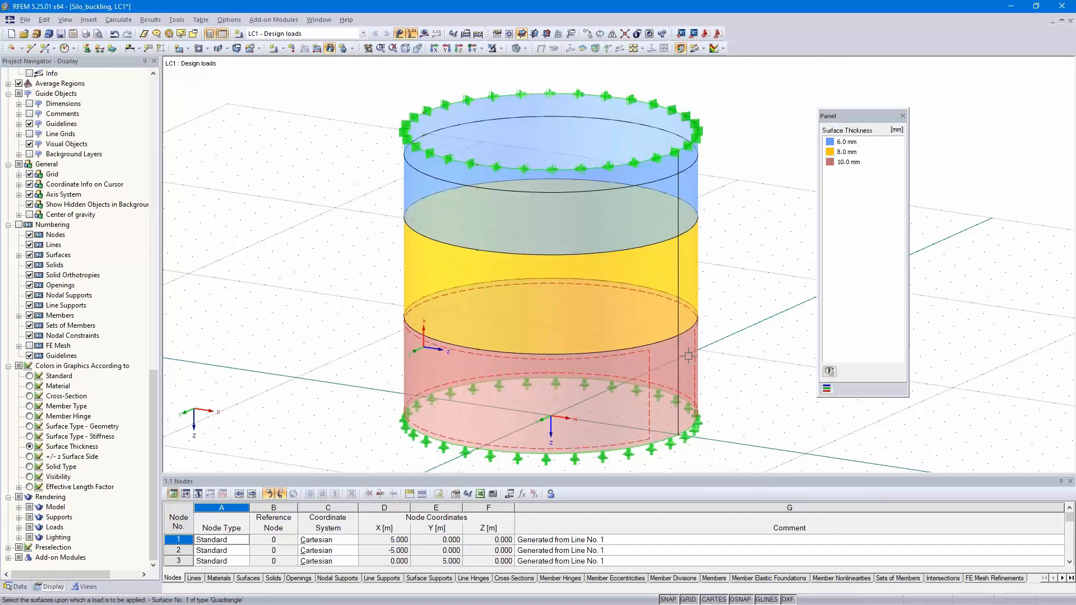
{"action": "left_click", "coordinate": [688, 356]}
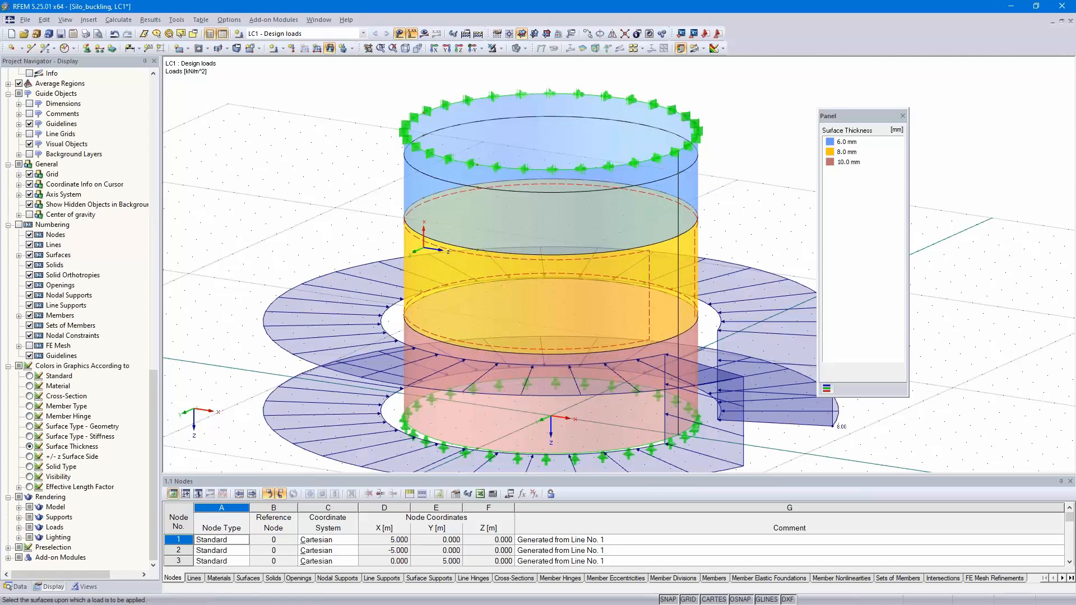
{"action": "left_click", "coordinate": [685, 274]}
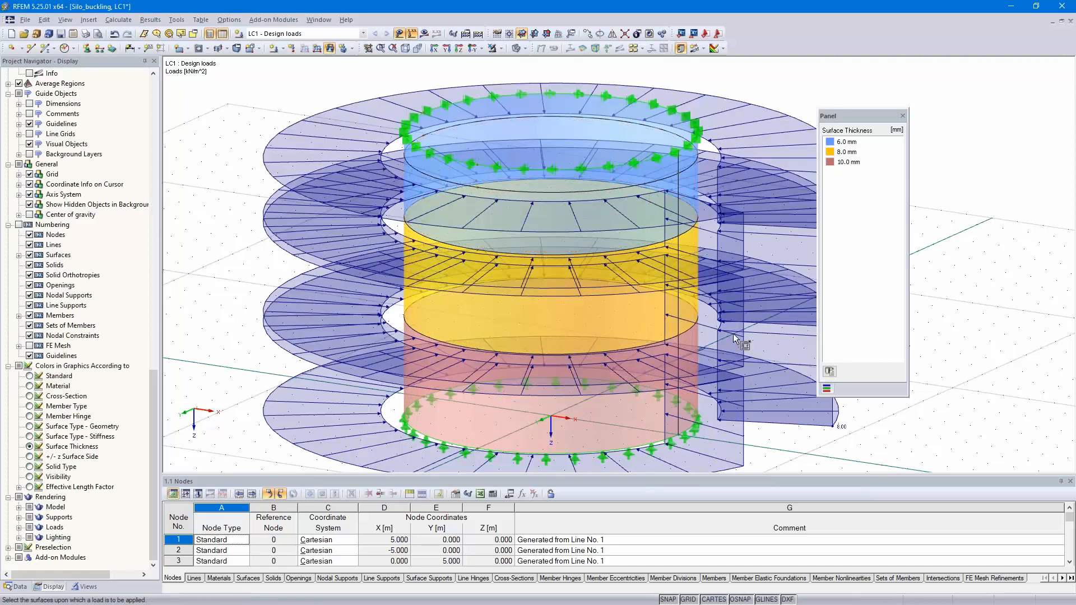
Step: Apply a local z surface load linear in Z to the uppermost ring, from 8 kN/m² at its lower node to 0 at its upper node
{"action": "middle_click_drag", "start_coordinate": [746, 317], "coordinate": [740, 264], "text": "ctrl"}
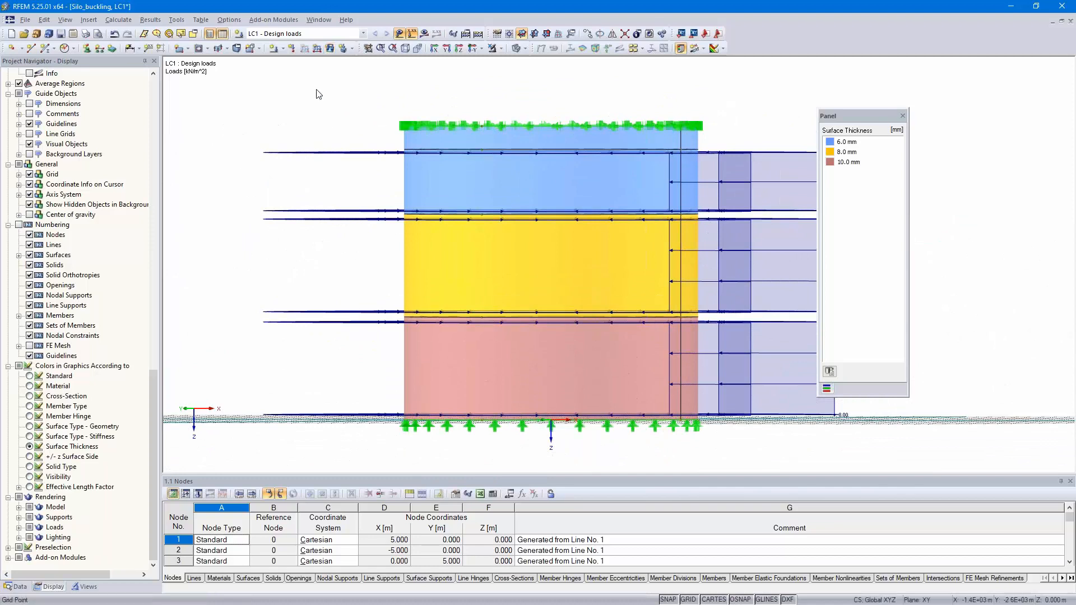
{"action": "left_click", "coordinate": [329, 49]}
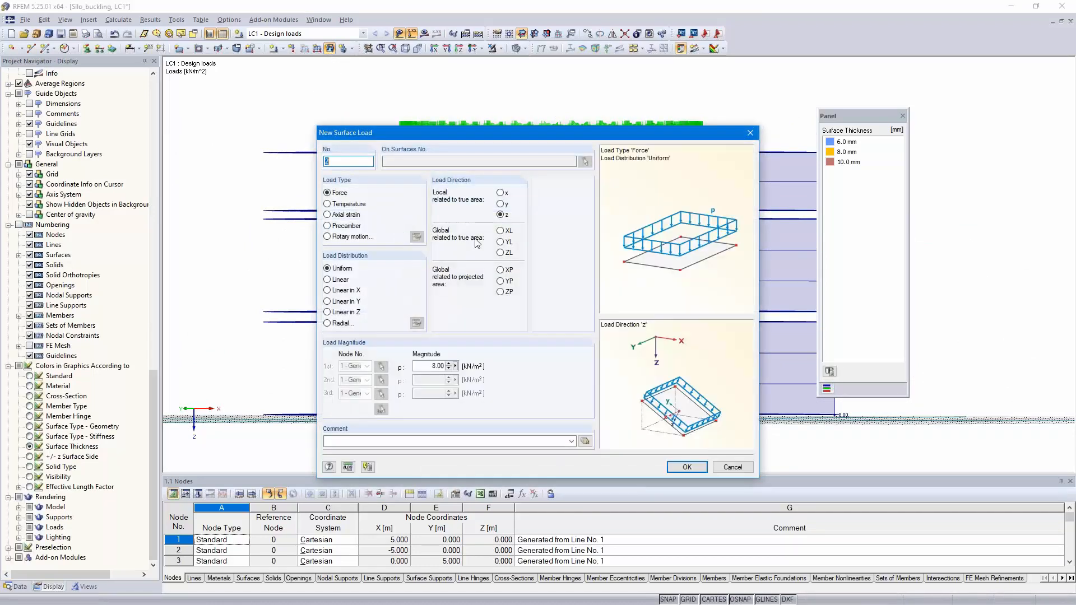
{"action": "left_click", "coordinate": [337, 312]}
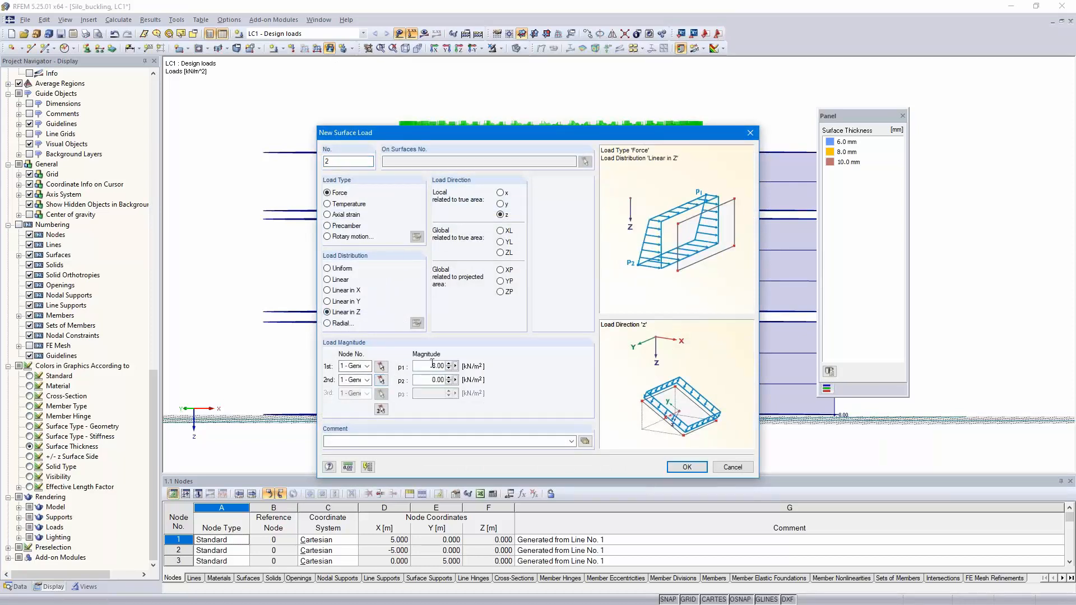
{"action": "left_click", "coordinate": [381, 365]}
{"action": "left_click", "coordinate": [681, 150]}
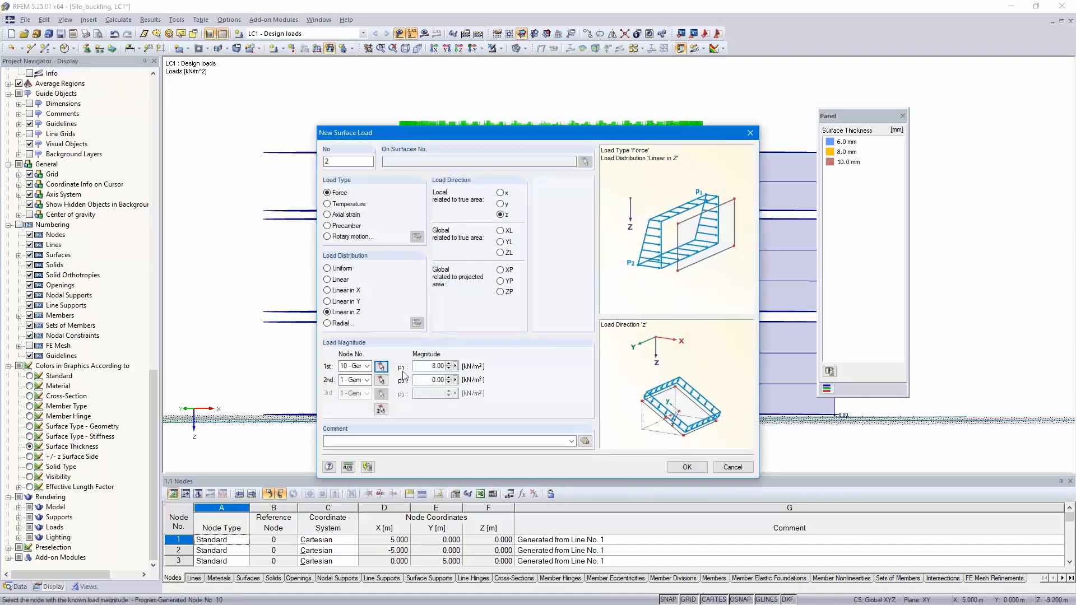
{"action": "left_click", "coordinate": [381, 379]}
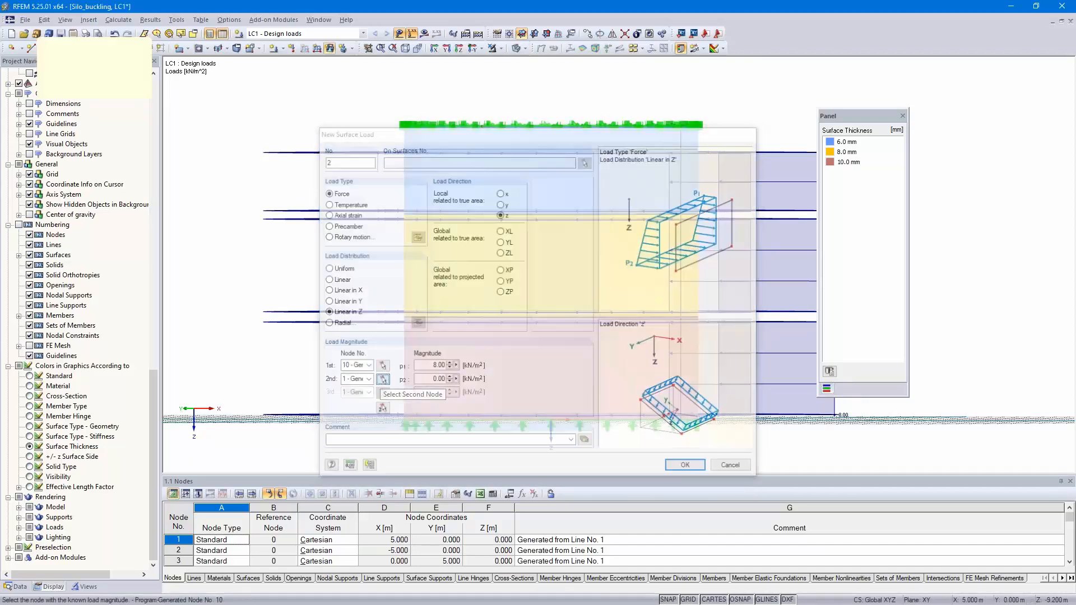
{"action": "left_click", "coordinate": [680, 127]}
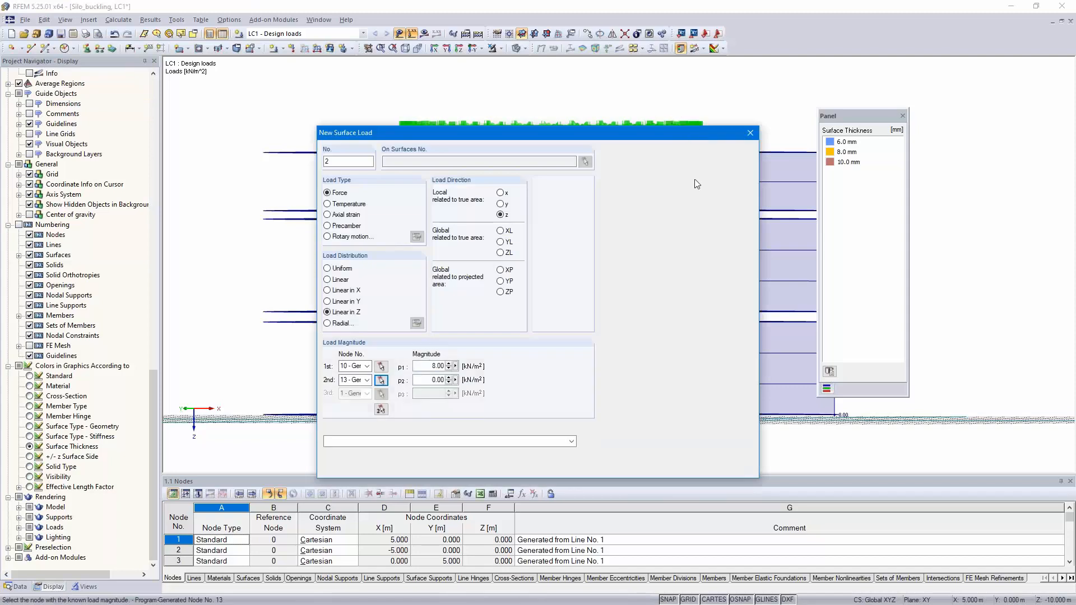
{"action": "left_click", "coordinate": [687, 467]}
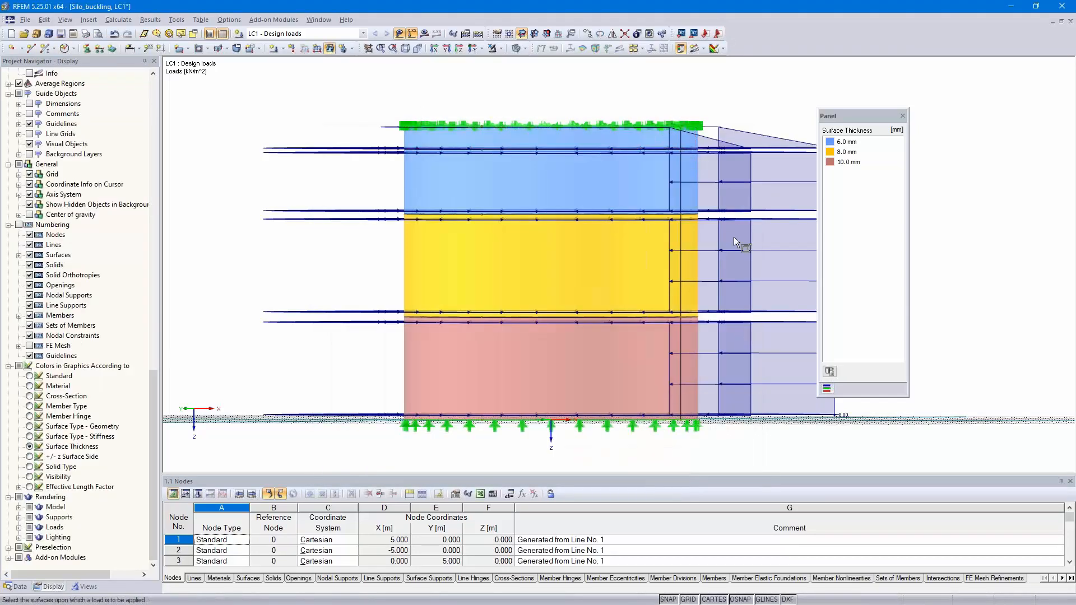
{"action": "right_click", "coordinate": [978, 174]}
Step: Examine the applied surface loads around the silo from the side and in 3D
{"action": "middle_click_drag", "start_coordinate": [729, 180], "coordinate": [627, 210]}
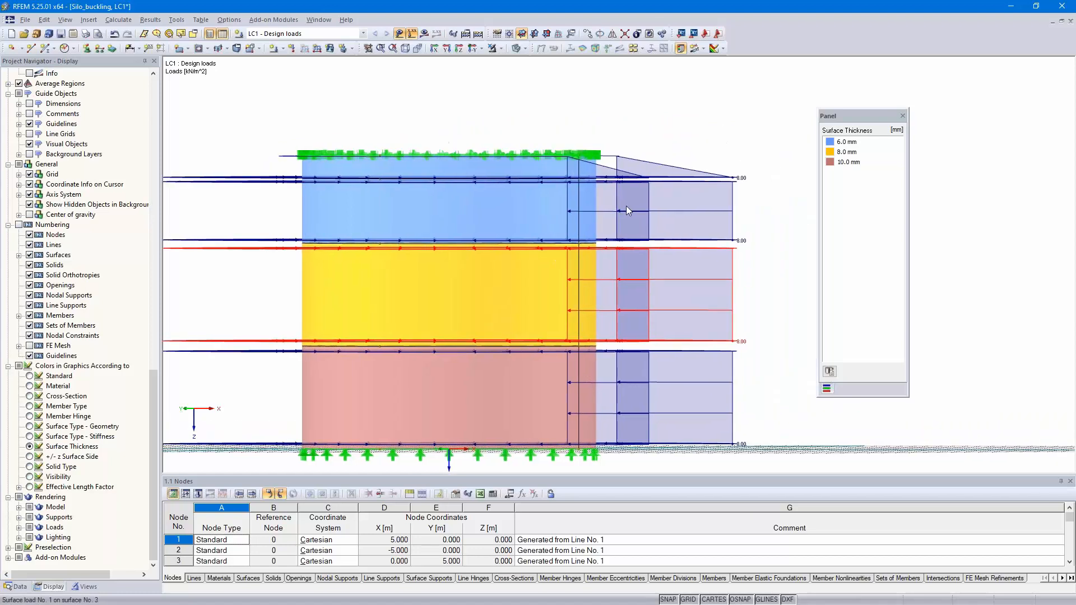
{"action": "mouse_move", "coordinate": [764, 303]}
{"action": "middle_mouse_down", "text": "ctrl"}
{"action": "mouse_move", "coordinate": [780, 317]}
{"action": "mouse_move", "coordinate": [775, 305]}
{"action": "middle_mouse_up", "text": "ctrl"}
{"action": "scroll", "coordinate": [715, 322], "scroll_direction": "down", "scroll_amount": 5}
{"action": "middle_click_drag", "start_coordinate": [672, 296], "coordinate": [565, 294]}
{"action": "scroll", "coordinate": [653, 305], "scroll_direction": "up", "scroll_amount": 5}
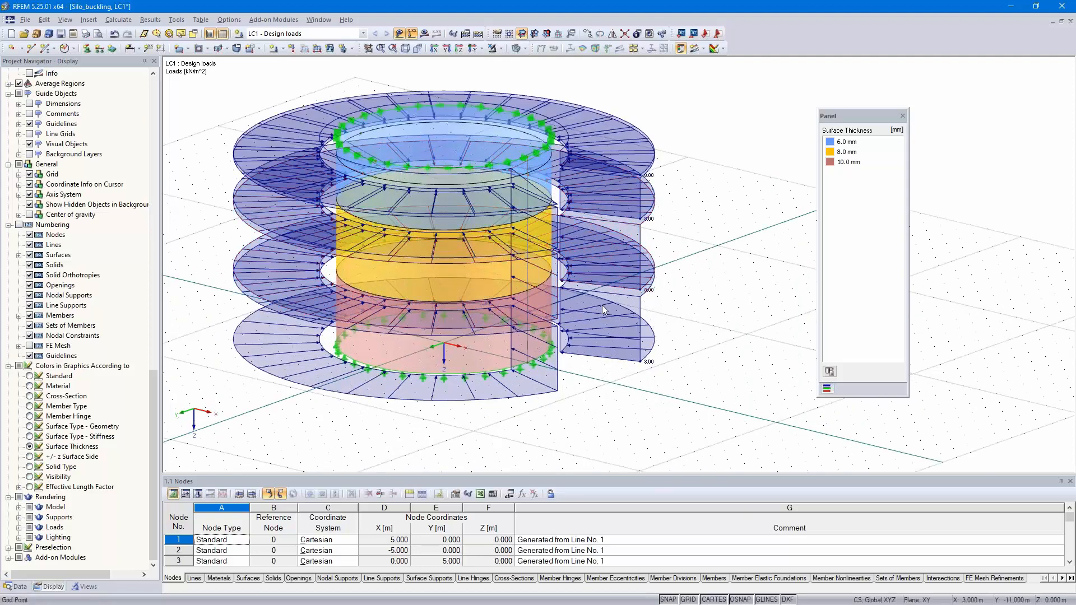
{"action": "scroll", "coordinate": [718, 341], "scroll_direction": "up", "scroll_amount": 1}
{"action": "middle_click_drag", "start_coordinate": [730, 348], "coordinate": [710, 336]}
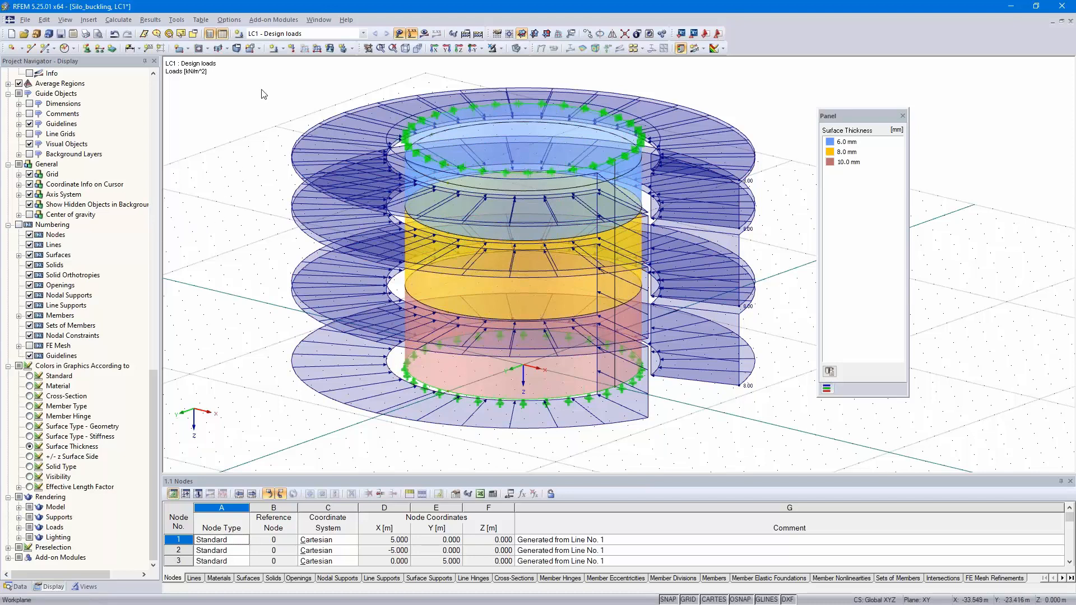
Step: Open the RF-STABILITY add-on module and calculate the eigenvalue analysis for LC1 Design loads
{"action": "left_click", "coordinate": [275, 21]}
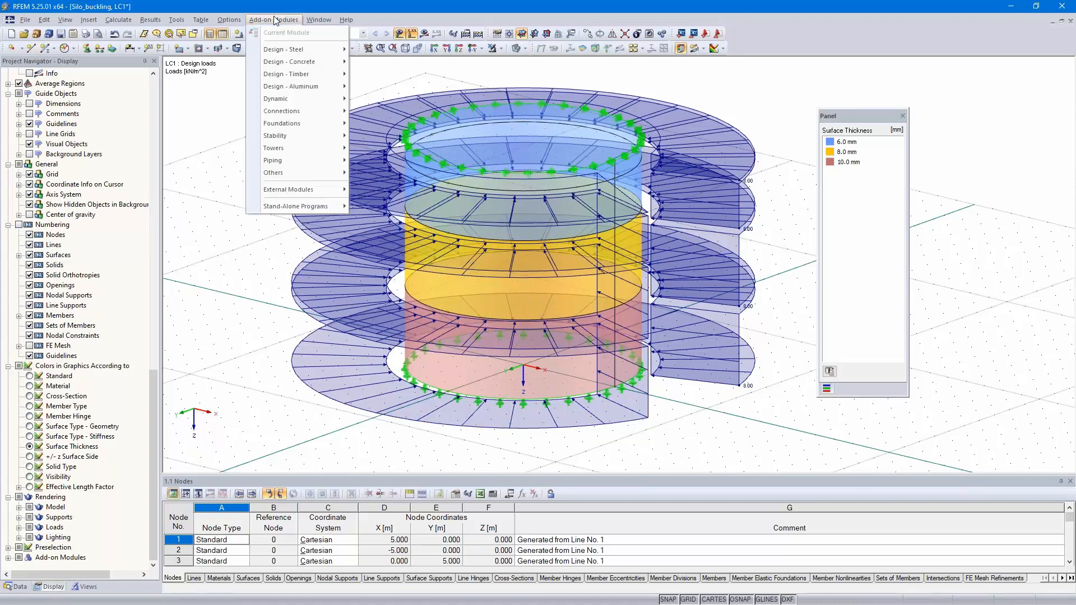
{"action": "mouse_move", "coordinate": [329, 137]}
{"action": "left_click", "coordinate": [400, 138]}
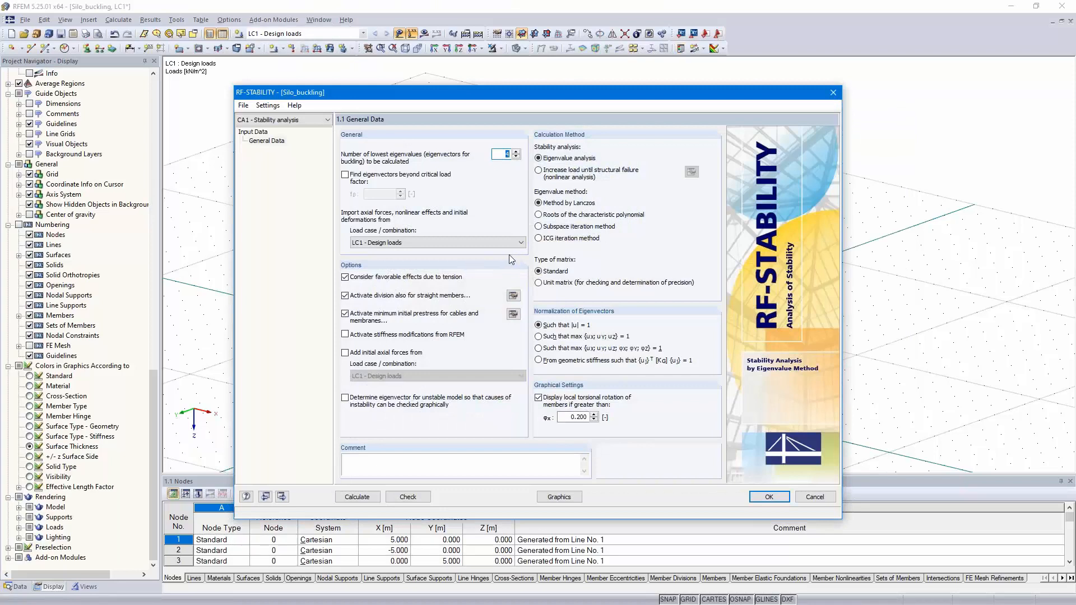
{"action": "left_click", "coordinate": [357, 496]}
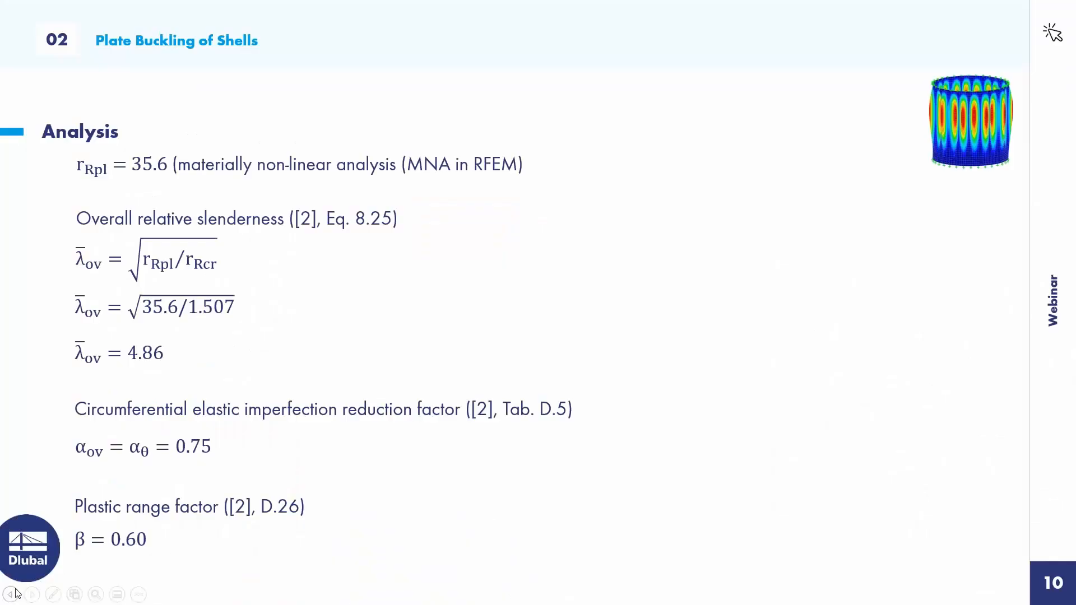
{"action": "left_click", "coordinate": [10, 595]}
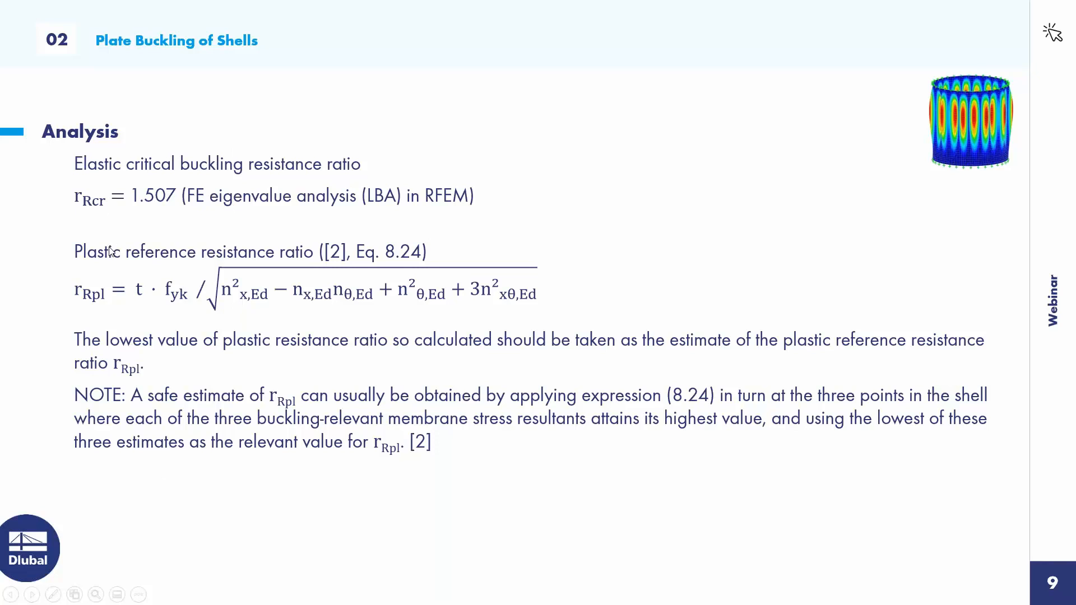
{"action": "left_click", "coordinate": [31, 594]}
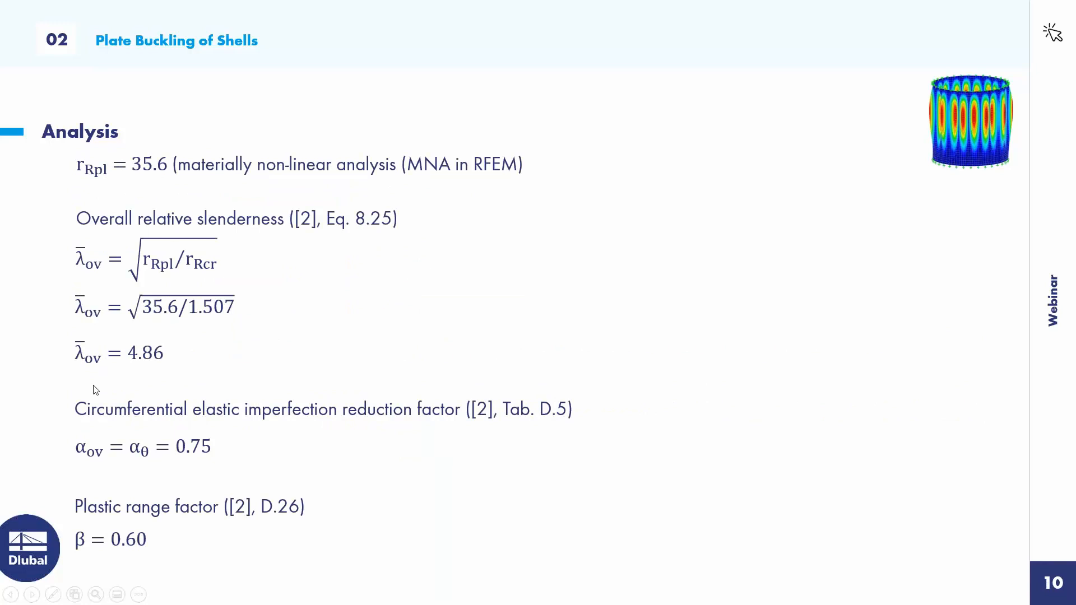
Step: Switch back to RFEM, accept and close RF-STABILITY, and examine the first buckling eigenvector on the silo
{"action": "key", "text": "alt+Tab"}
{"action": "left_click", "coordinate": [769, 497]}
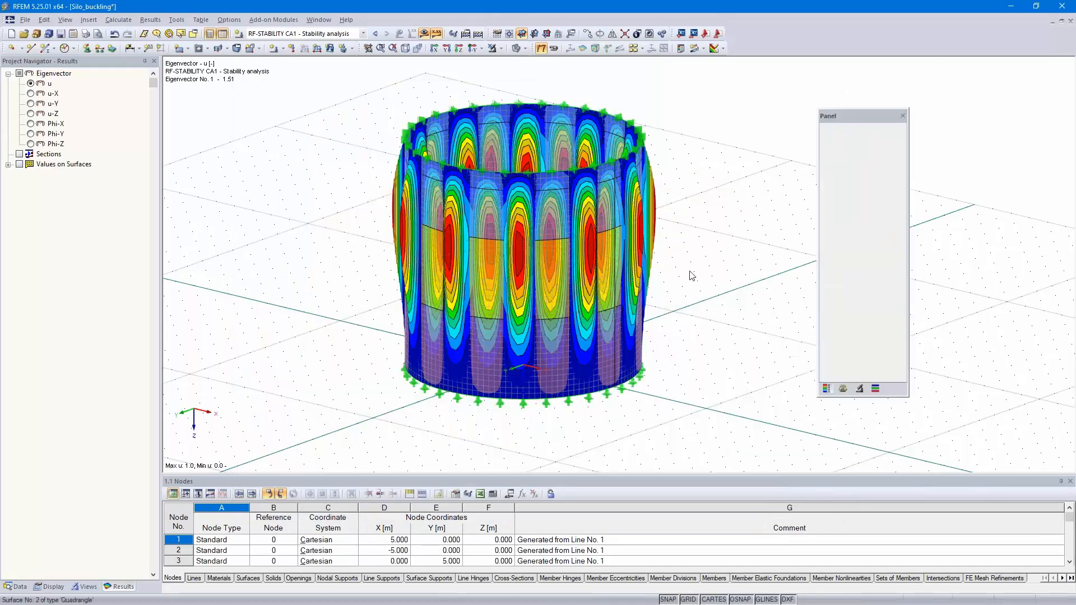
{"action": "middle_click_drag", "start_coordinate": [708, 288], "coordinate": [760, 303], "text": "ctrl"}
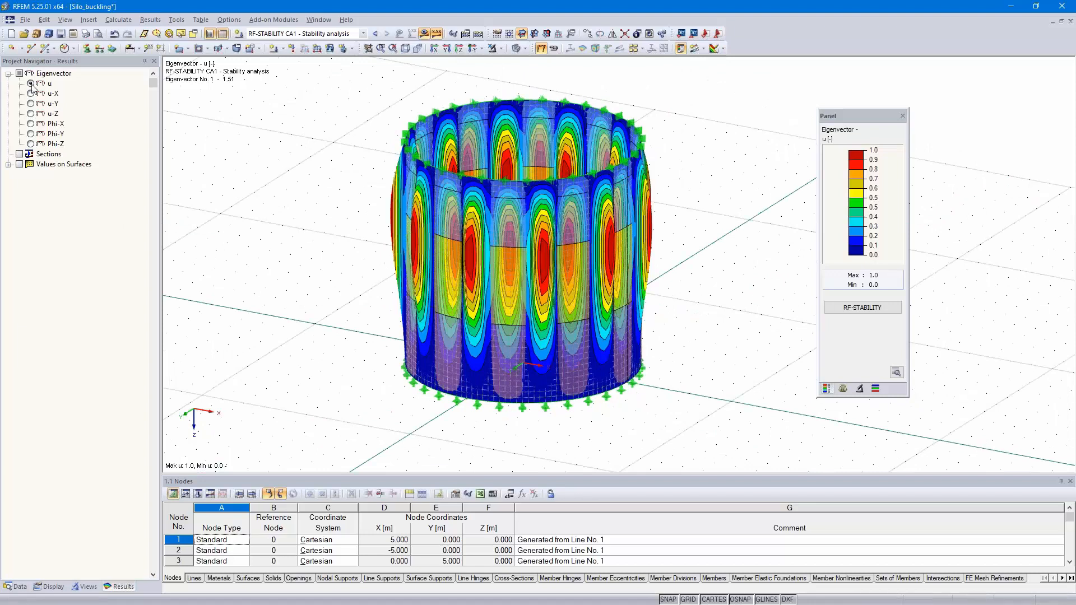
Step: Save the current model, and save a copy of it without results as Silo_buckling_plastic.rf5
{"action": "left_click", "coordinate": [61, 35]}
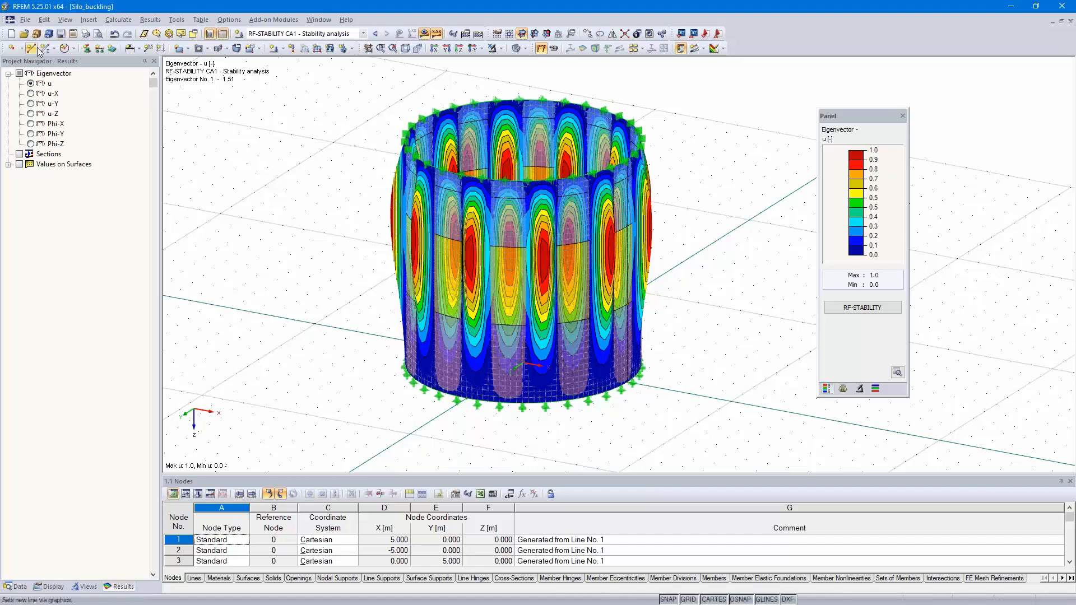
{"action": "left_click", "coordinate": [25, 20]}
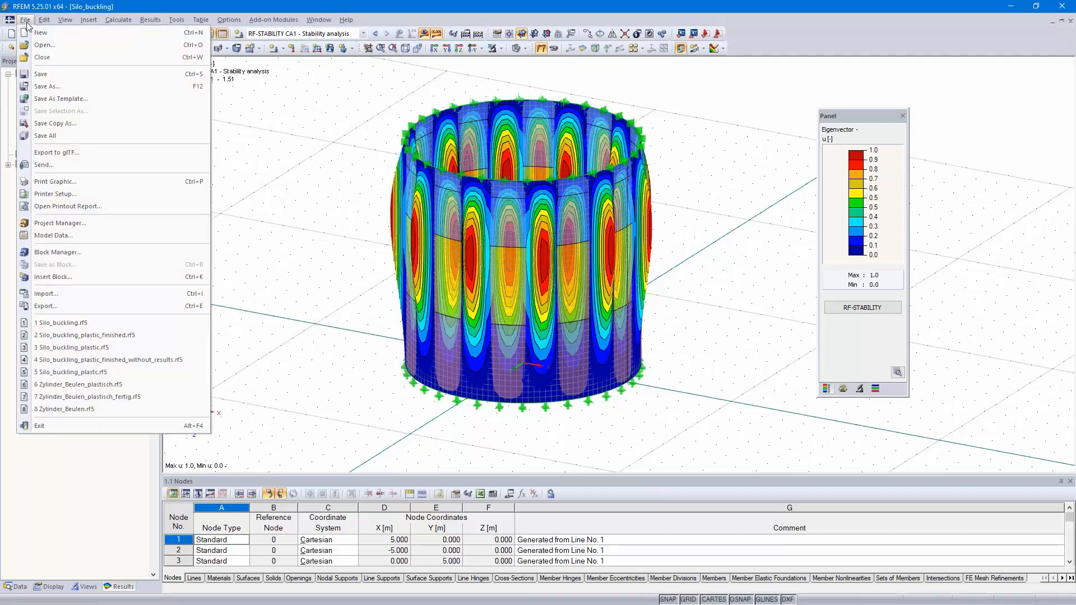
{"action": "left_click", "coordinate": [47, 86]}
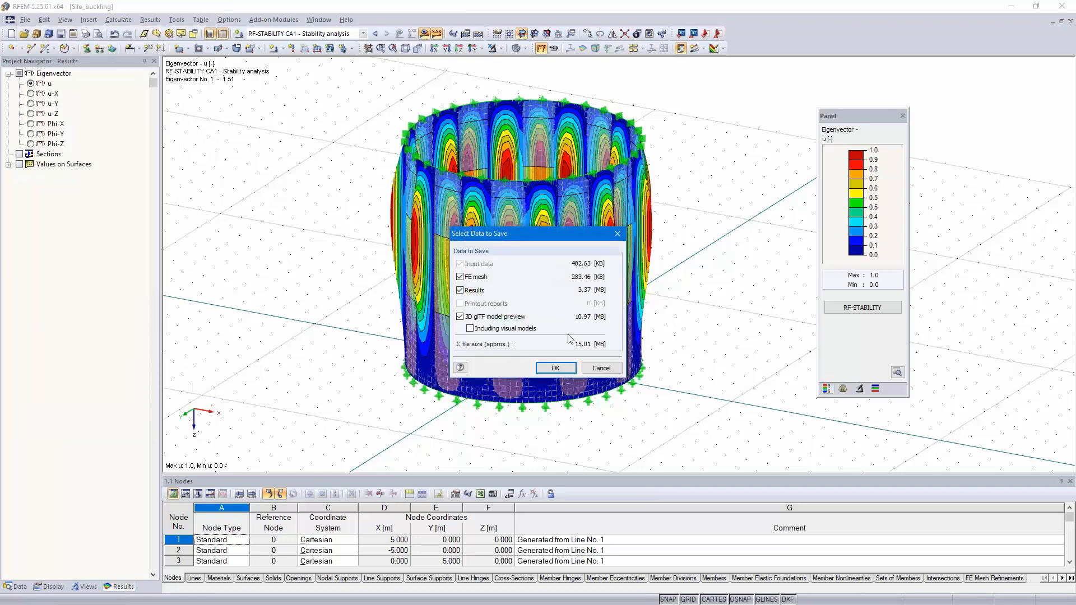
{"action": "left_click", "coordinate": [460, 291]}
{"action": "left_click", "coordinate": [555, 368]}
{"action": "left_click", "coordinate": [446, 447]}
{"action": "type", "text": "_buckling_plastic.rf5"}
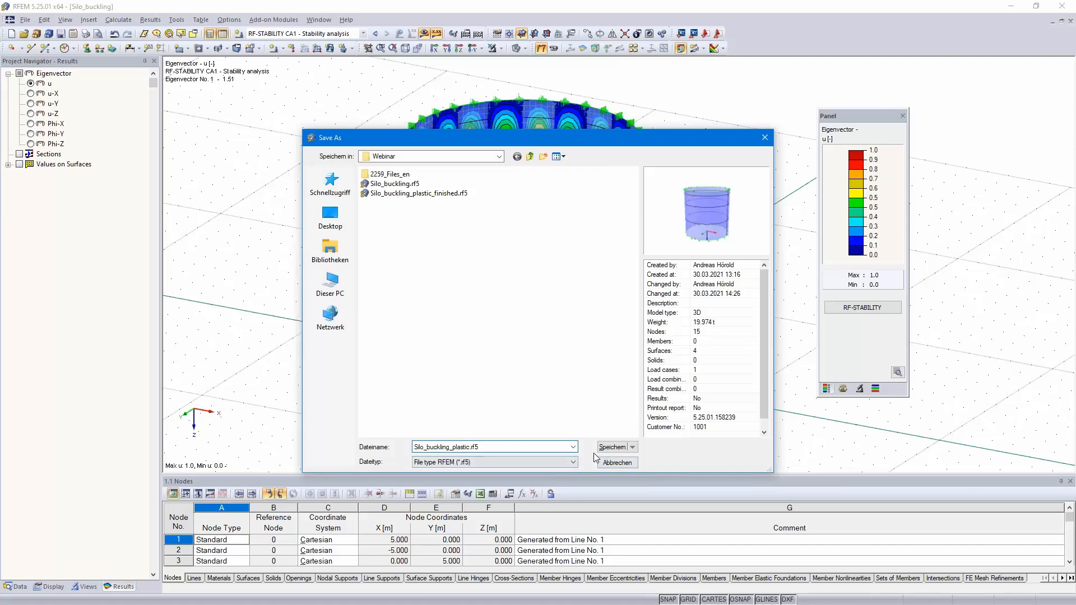
{"action": "left_click", "coordinate": [610, 447]}
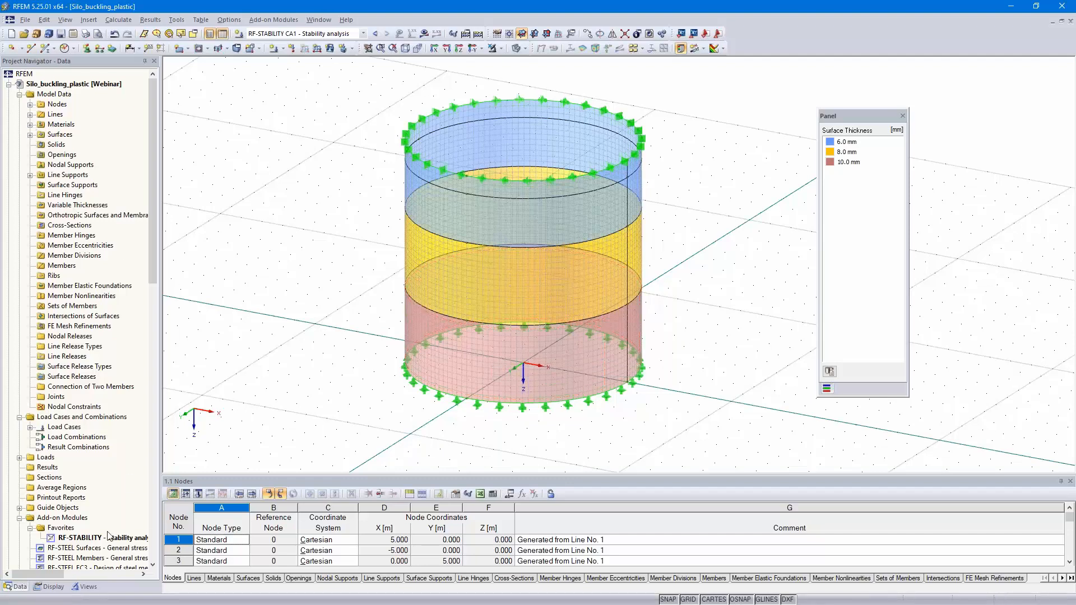
Step: Delete all RF-STABILITY module data from the Silo_buckling_plastic model
{"action": "right_click", "coordinate": [90, 540]}
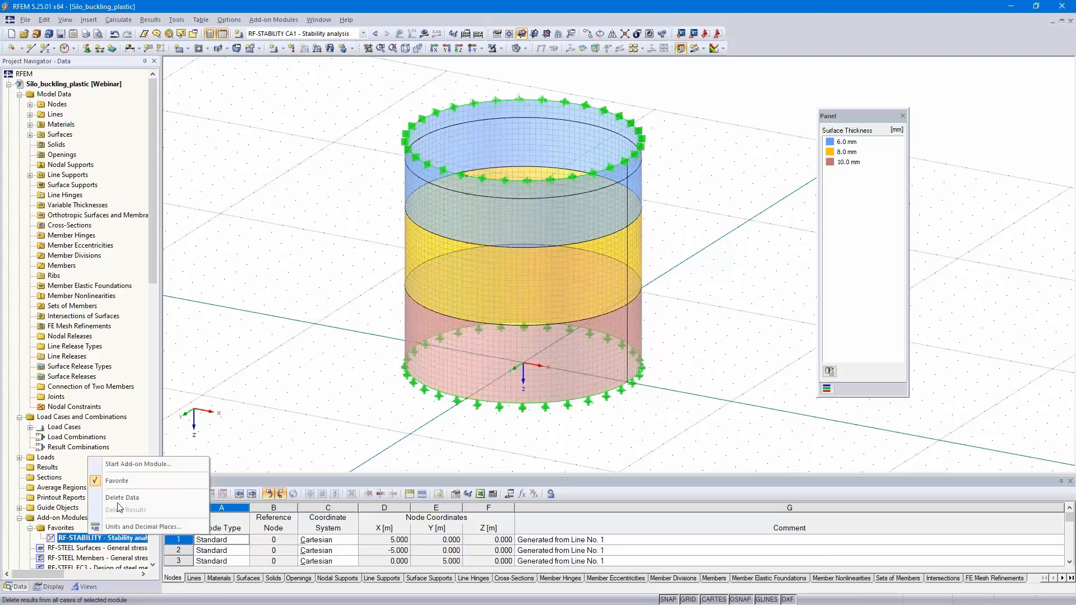
{"action": "left_click", "coordinate": [122, 498]}
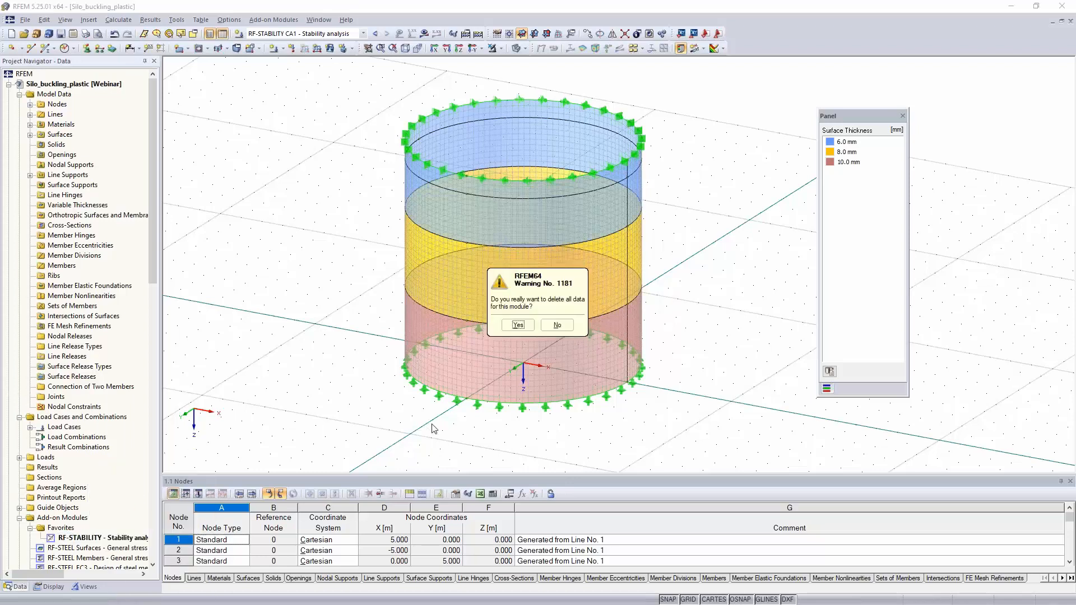
{"action": "left_click", "coordinate": [514, 324]}
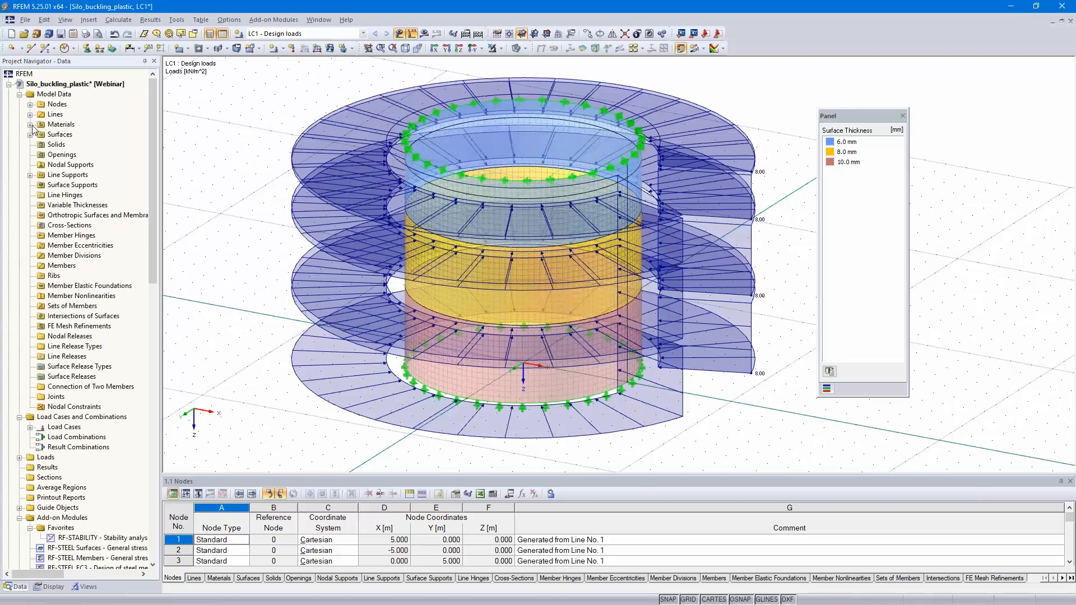
Step: Set the material model of Steel S 235 to Isotropic Plastic 2D/3D, with the Basic definition type and von Mises strain hypothesis
{"action": "left_click", "coordinate": [30, 124]}
{"action": "left_click", "coordinate": [84, 135]}
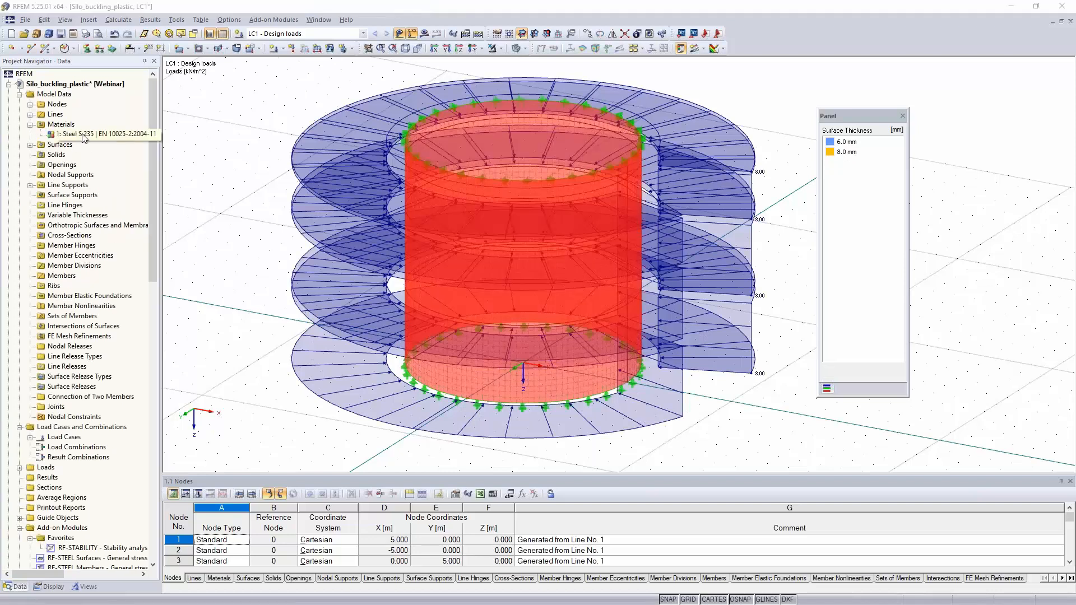
{"action": "double_click", "coordinate": [84, 136]}
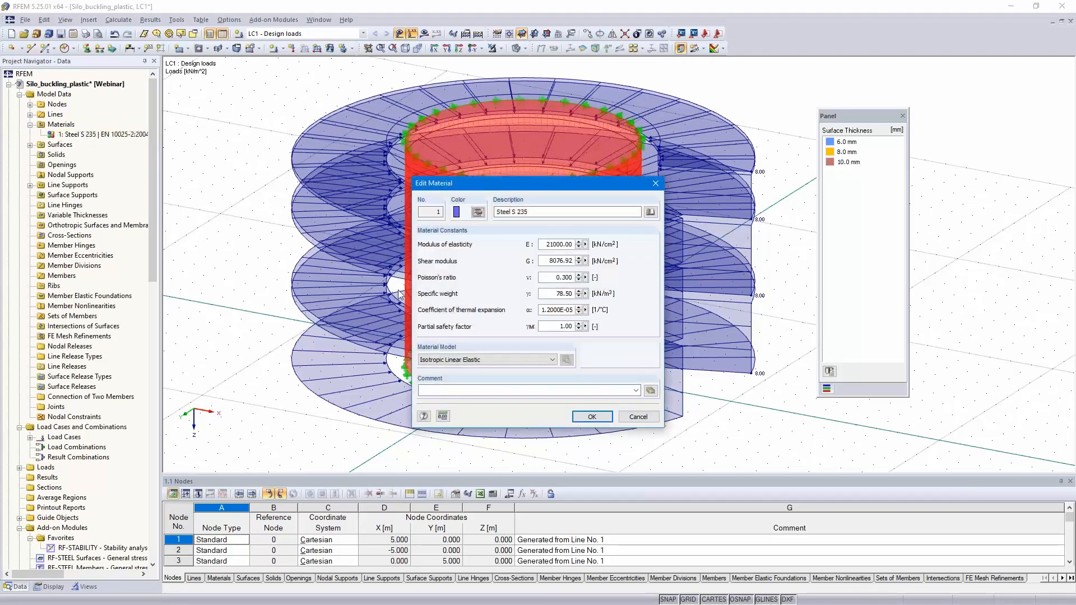
{"action": "left_click", "coordinate": [505, 359]}
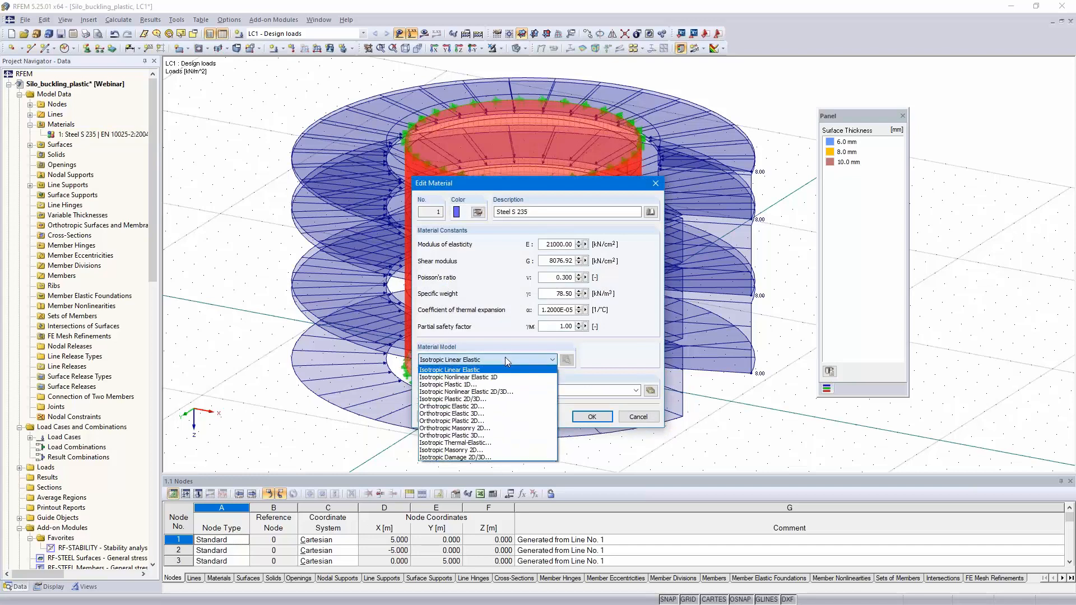
{"action": "left_click", "coordinate": [502, 399]}
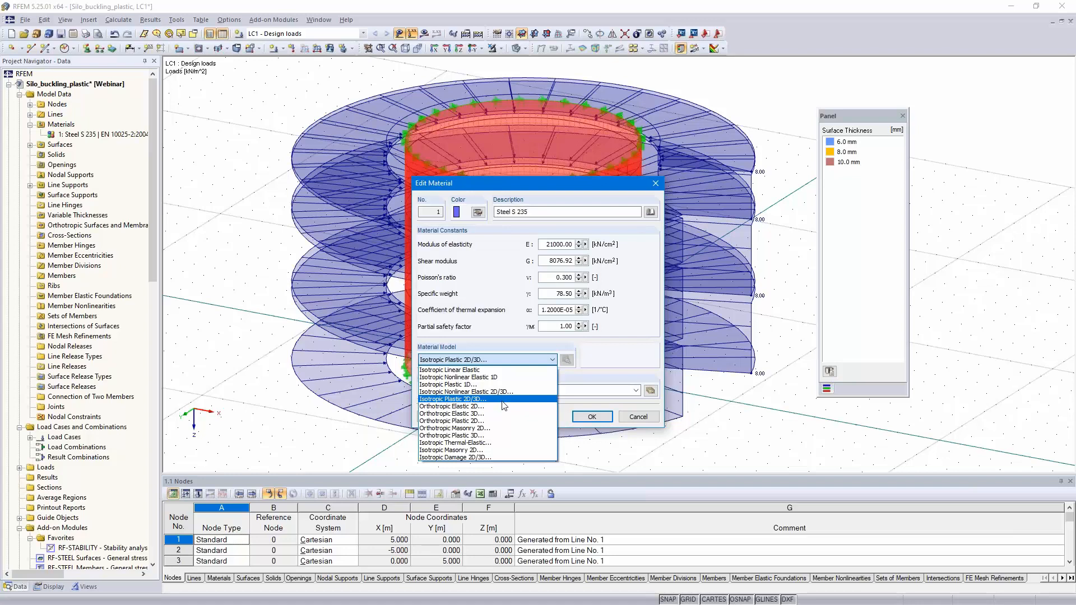
{"action": "left_click", "coordinate": [503, 399]}
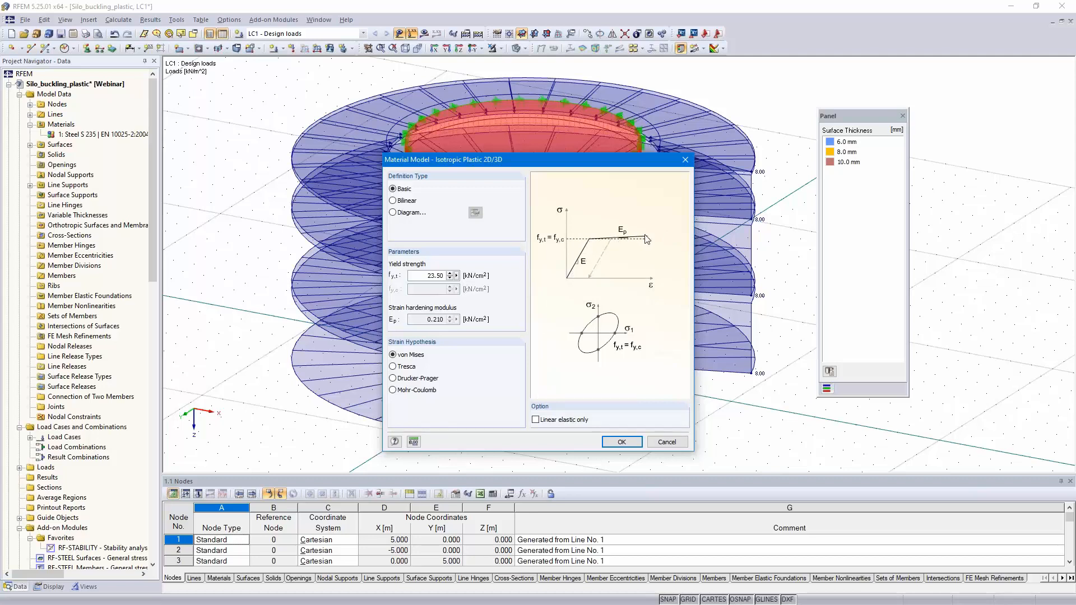
{"action": "left_click", "coordinate": [621, 442]}
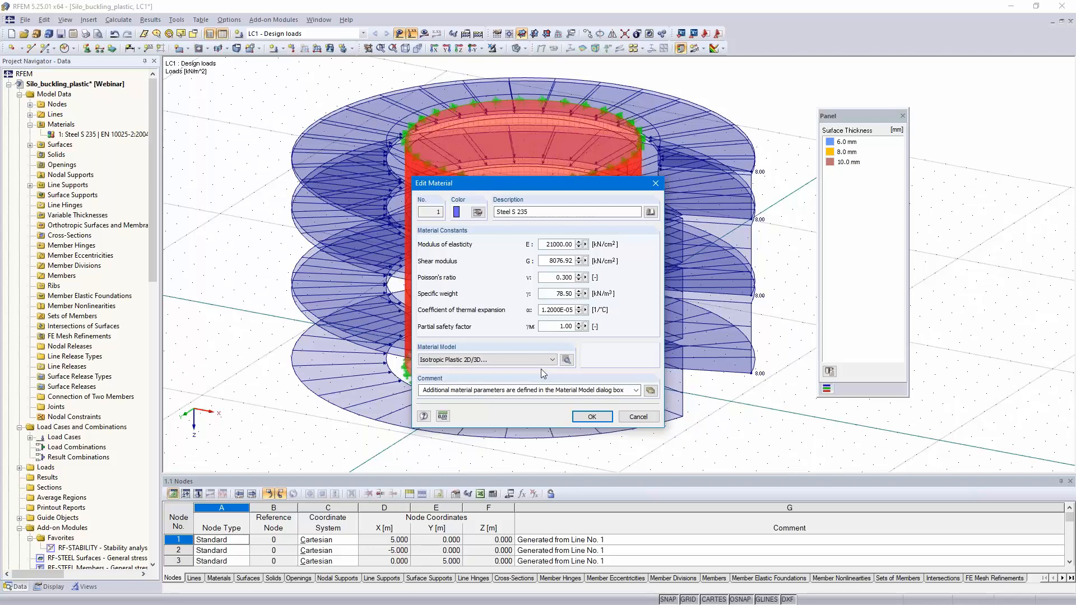
{"action": "left_click", "coordinate": [592, 418]}
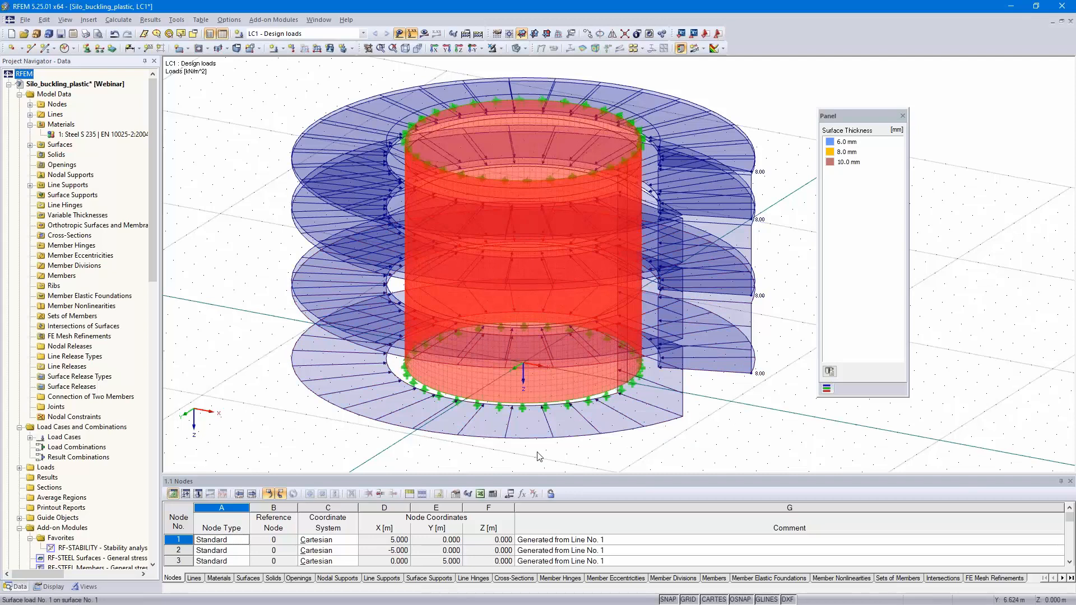
{"action": "left_click", "coordinate": [238, 331]}
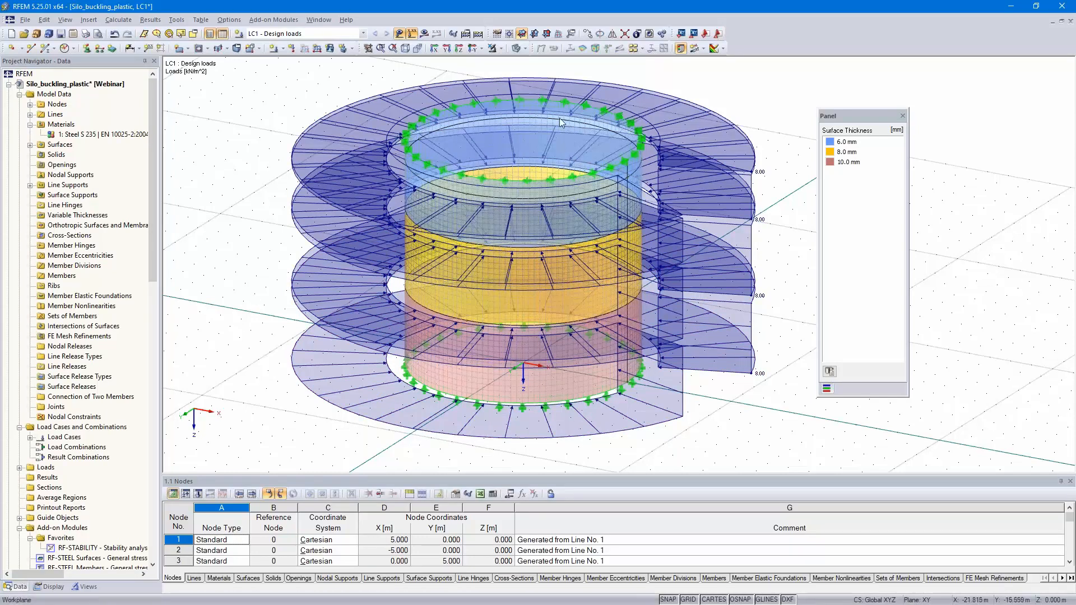
Step: Activate incrementally increasing loading for LC1 with initial load factor 1.000 and increment 0.100, and save the results of all load increments
{"action": "left_click", "coordinate": [466, 35]}
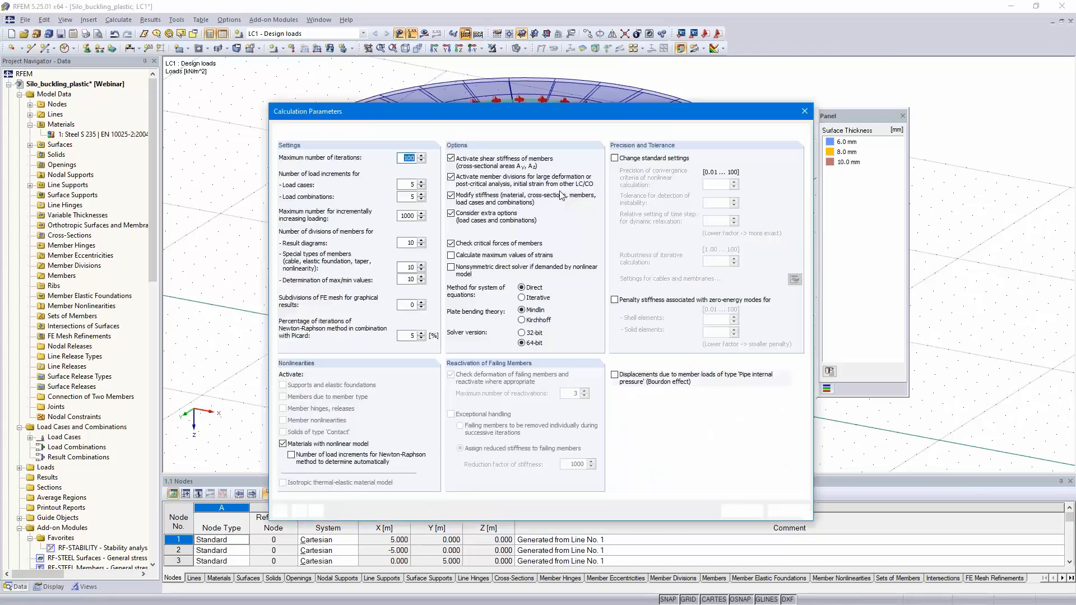
{"action": "left_click", "coordinate": [292, 131]}
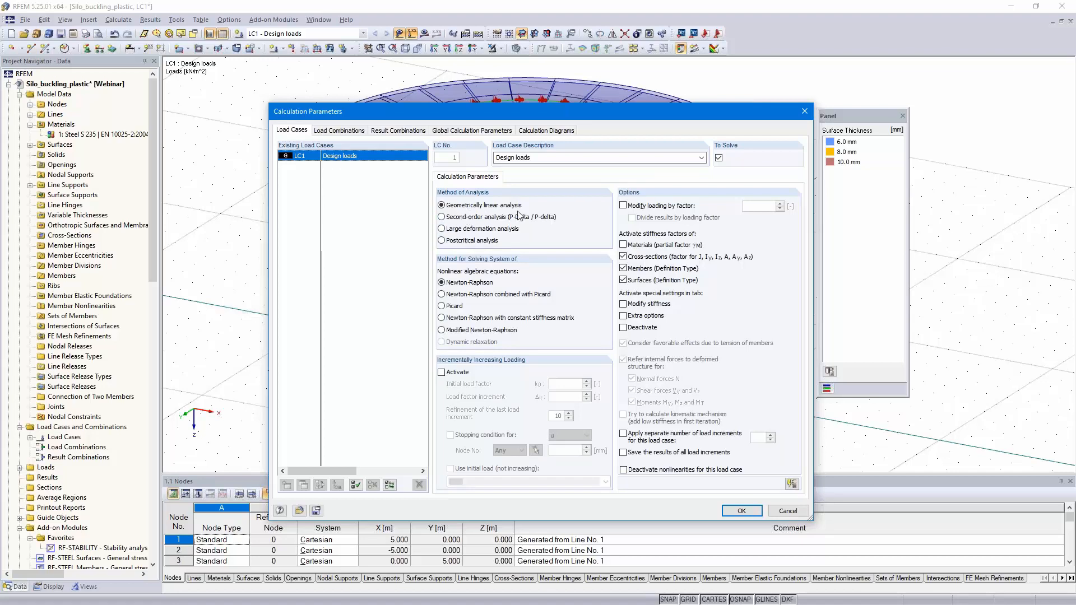
{"action": "left_click", "coordinate": [441, 372]}
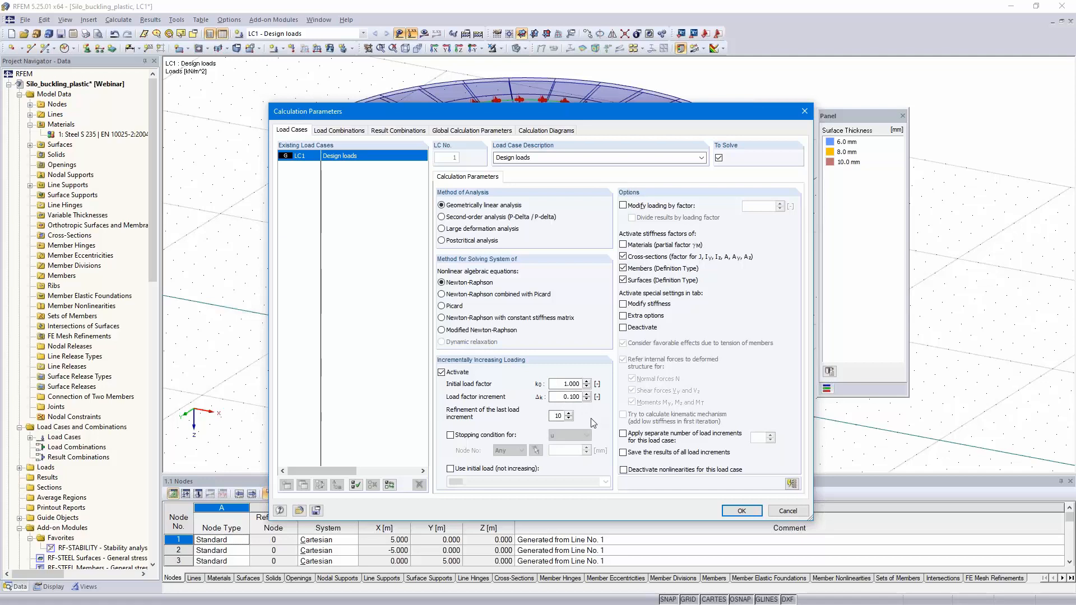
{"action": "left_click", "coordinate": [450, 435]}
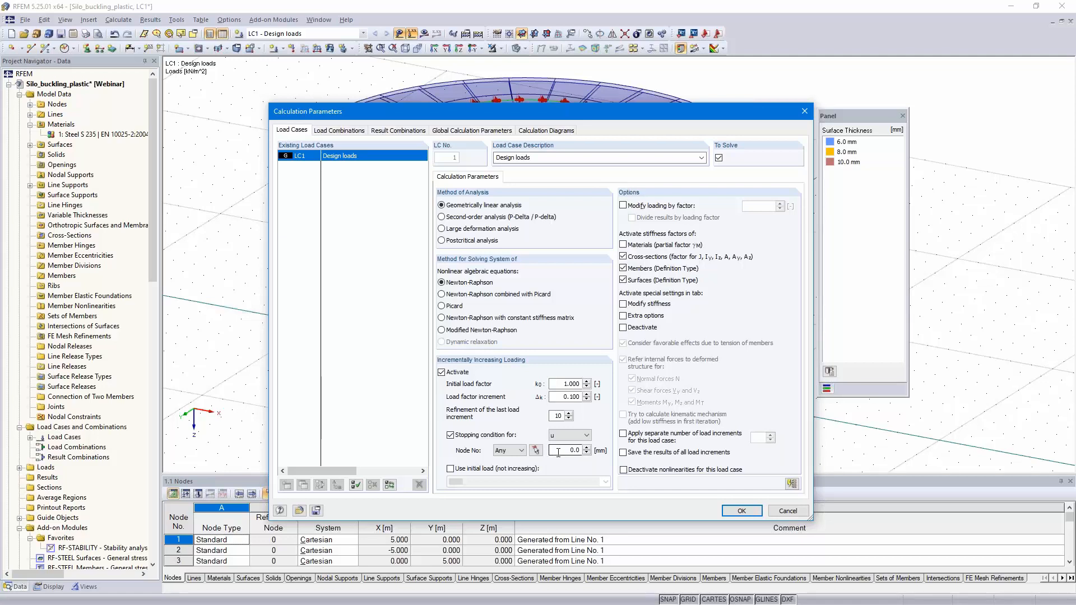
{"action": "left_click", "coordinate": [451, 435]}
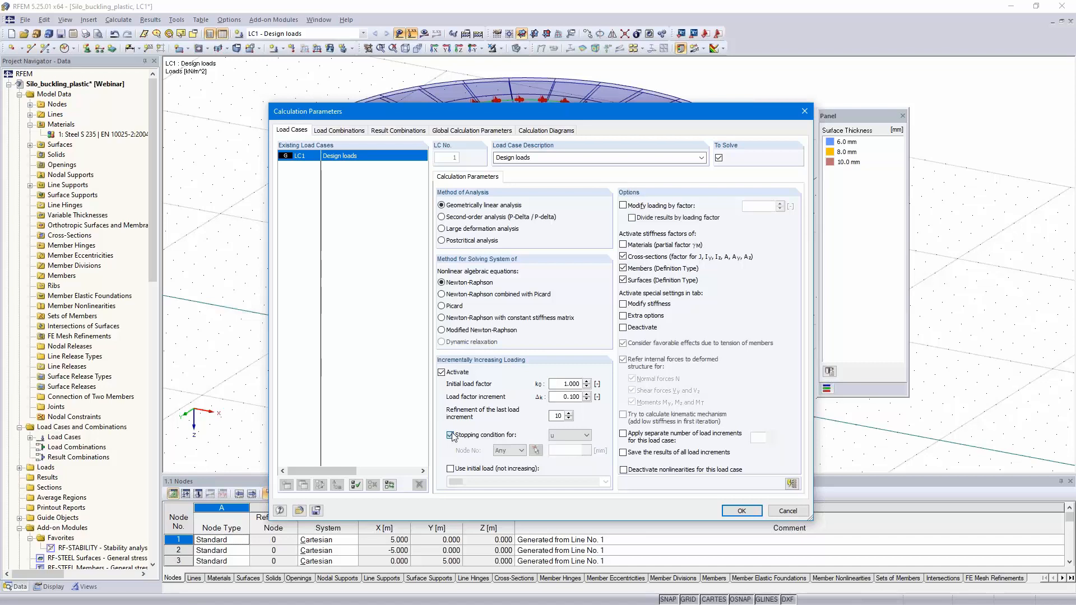
{"action": "left_click", "coordinate": [624, 453]}
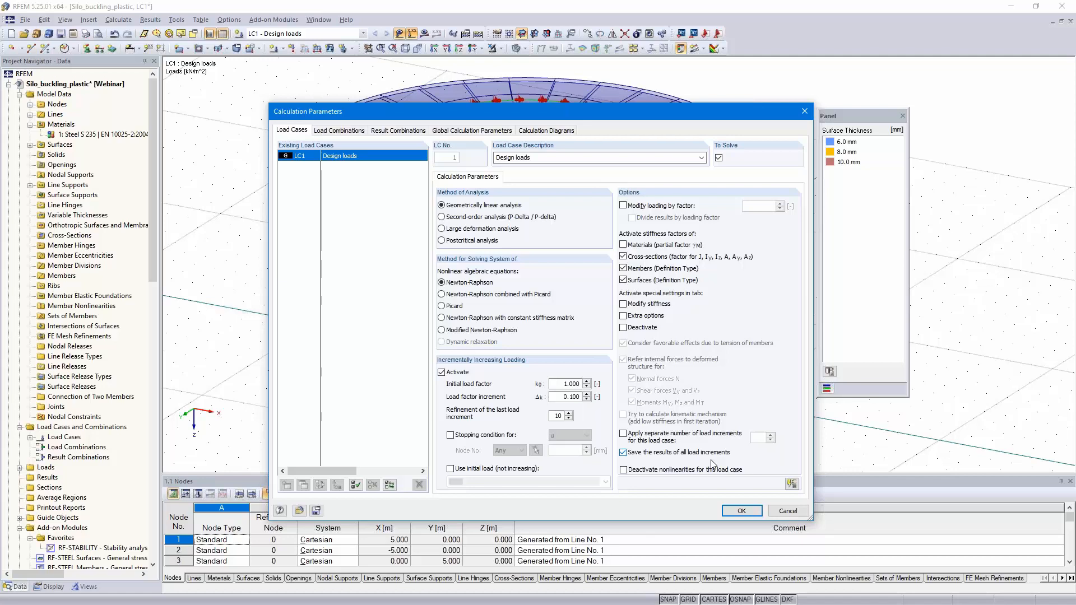
{"action": "left_click", "coordinate": [741, 511]}
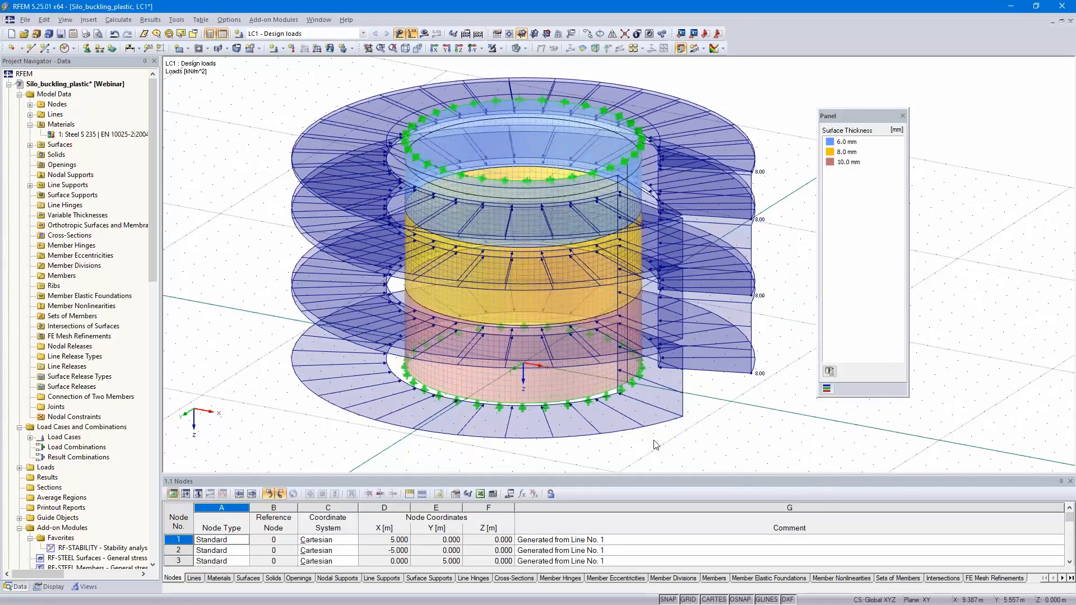
Step: Switch to the Silo_buckling_plastic_finished model and check the critical load factor in its LC1 results summary
{"action": "left_click", "coordinate": [9, 83]}
{"action": "double_click", "coordinate": [63, 95]}
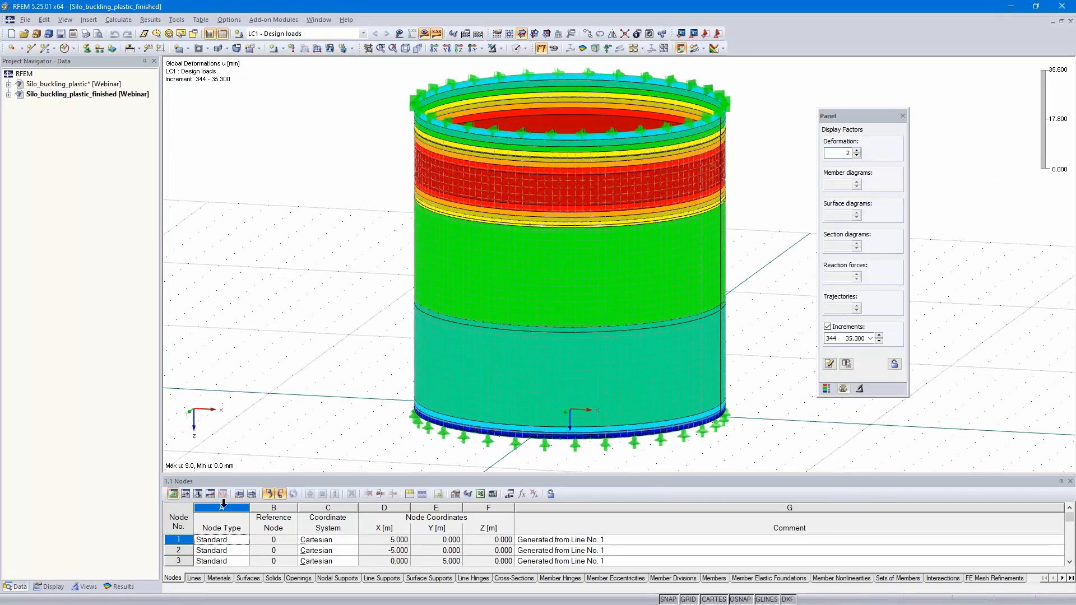
{"action": "left_click_drag", "start_coordinate": [255, 473], "coordinate": [290, 351]}
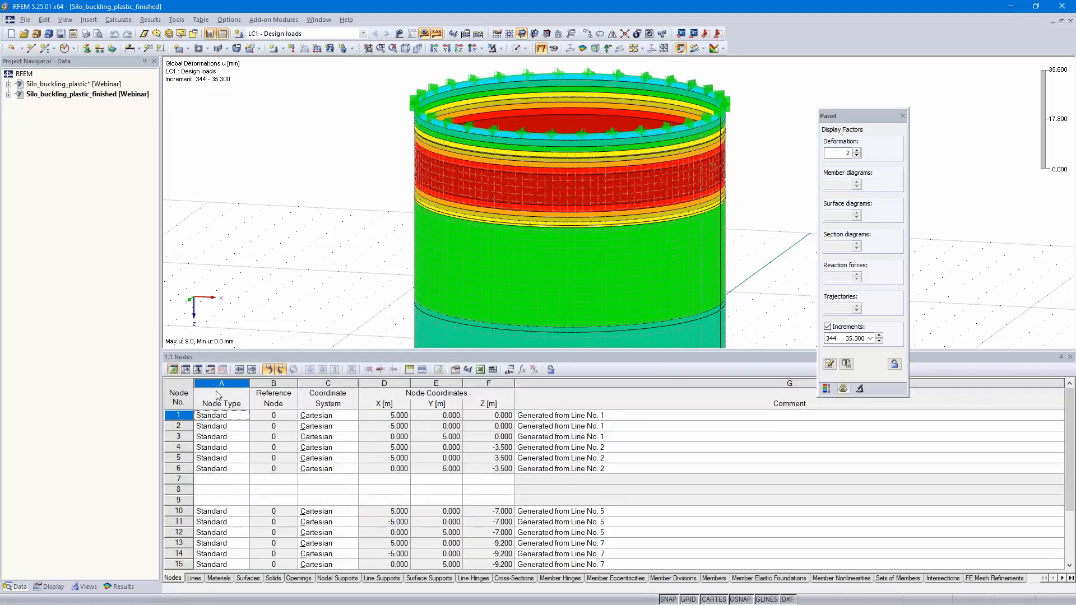
{"action": "left_click", "coordinate": [211, 370]}
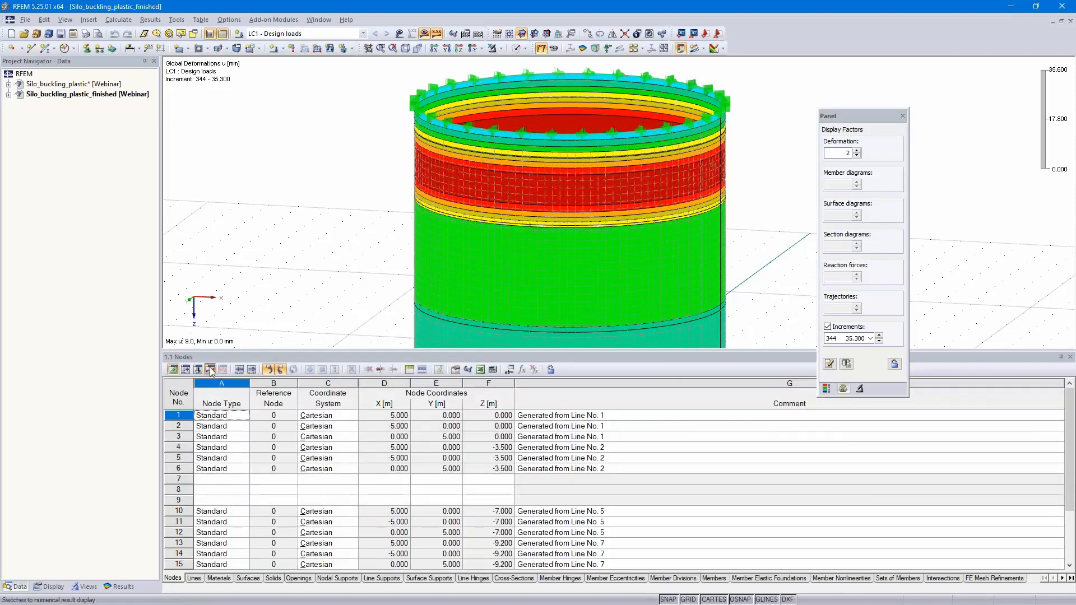
{"action": "scroll", "coordinate": [428, 456], "scroll_direction": "down", "scroll_amount": 10}
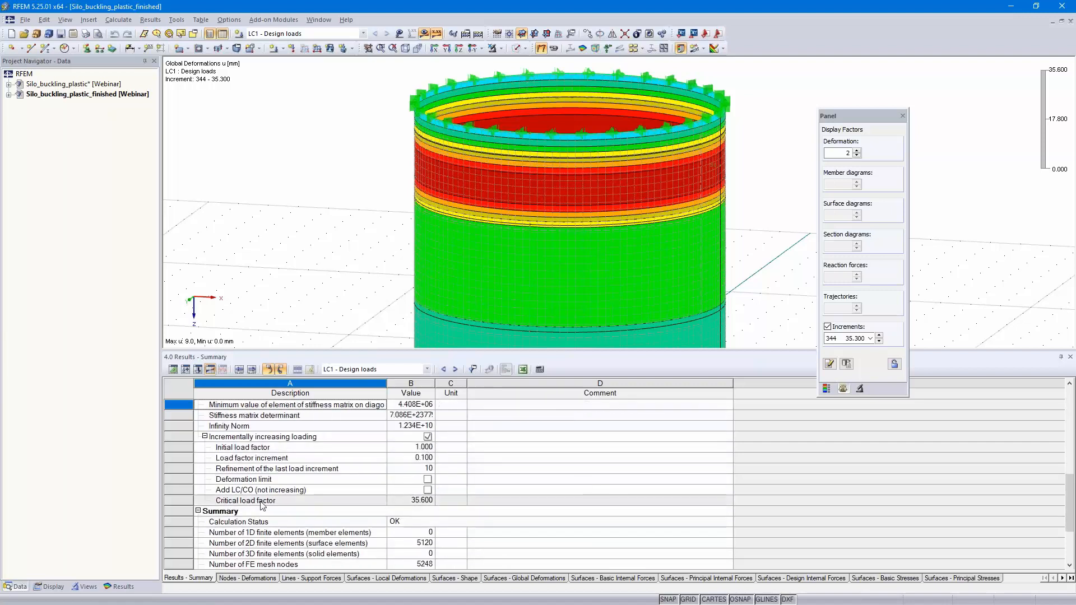
{"action": "left_click", "coordinate": [414, 501]}
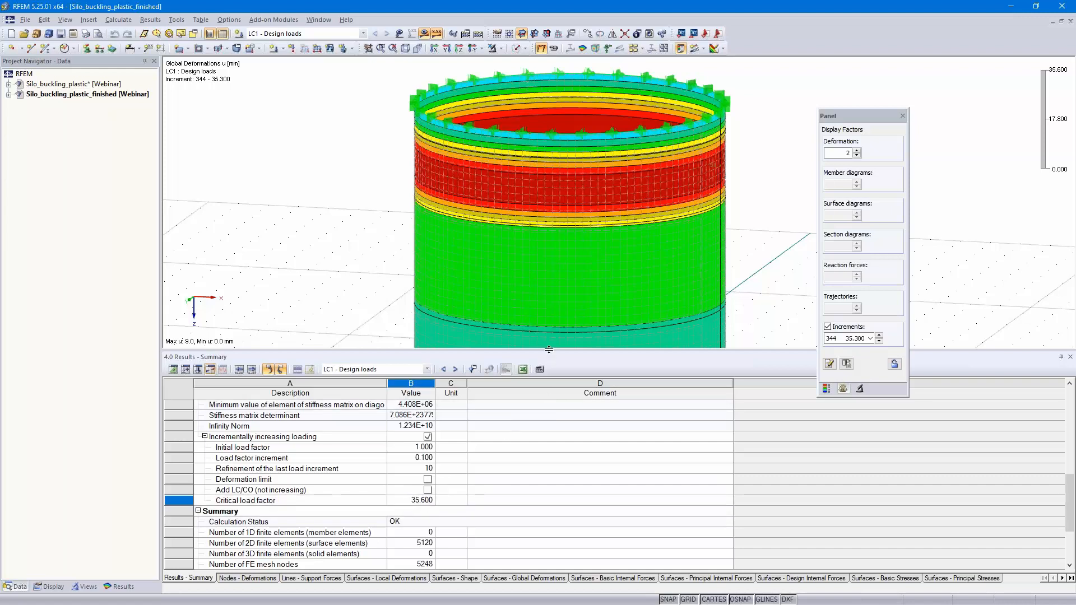
{"action": "left_click_drag", "start_coordinate": [532, 482], "coordinate": [533, 468]}
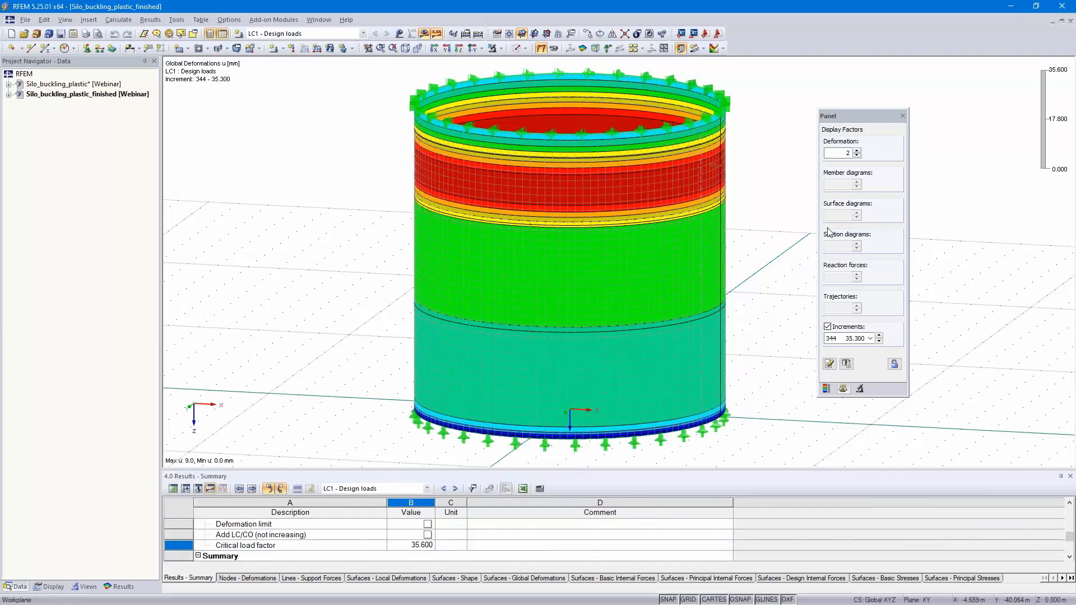
Step: Examine the silo's global deformations from load increment 344 through 347, viewing the shell from a flatter angle
{"action": "left_click", "coordinate": [870, 339]}
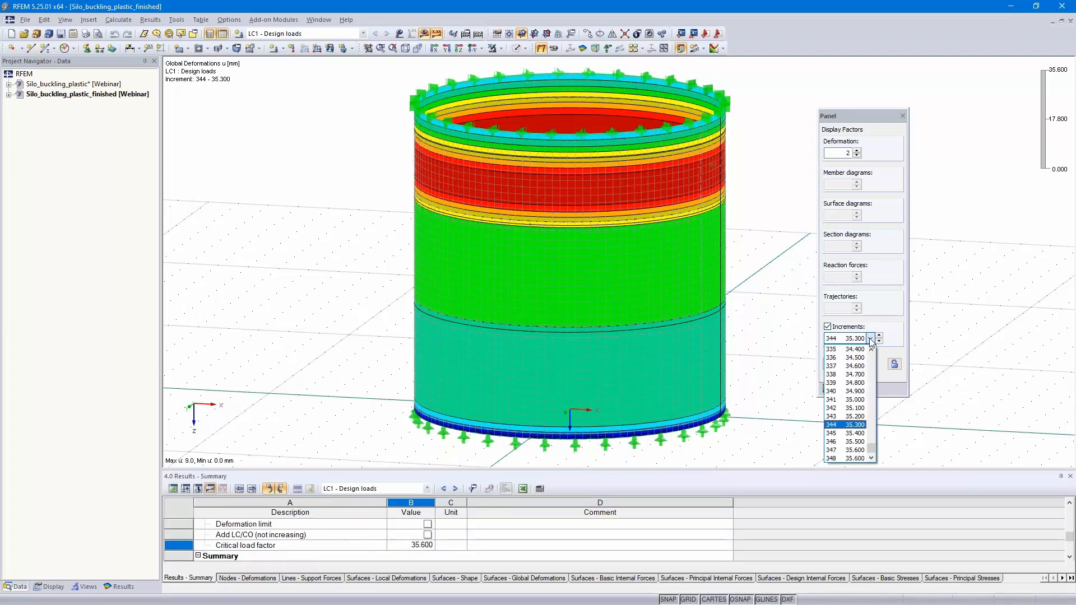
{"action": "left_click", "coordinate": [854, 426]}
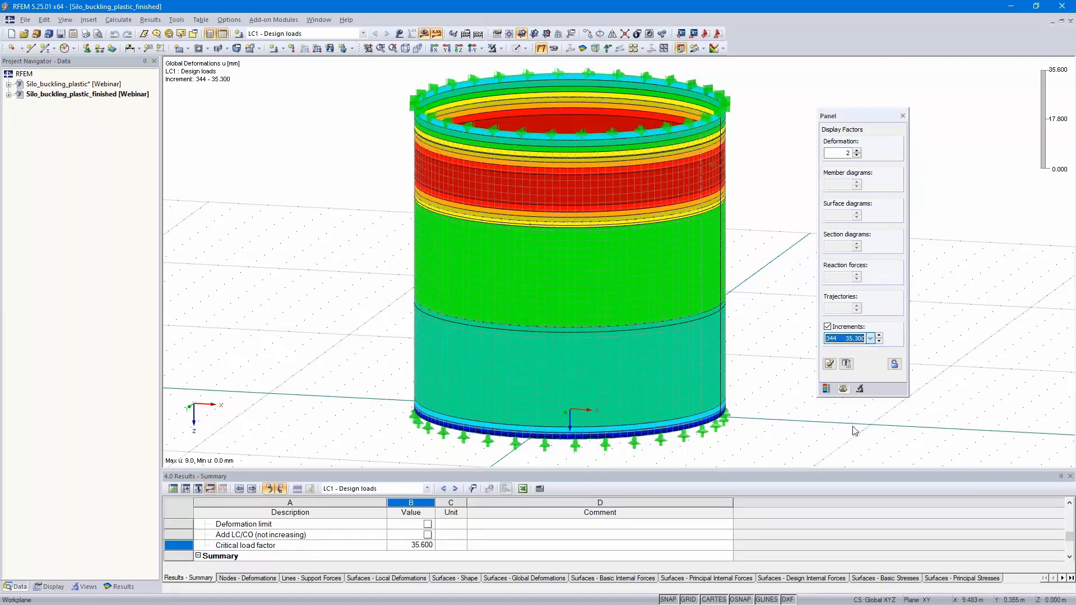
{"action": "left_click", "coordinate": [878, 335]}
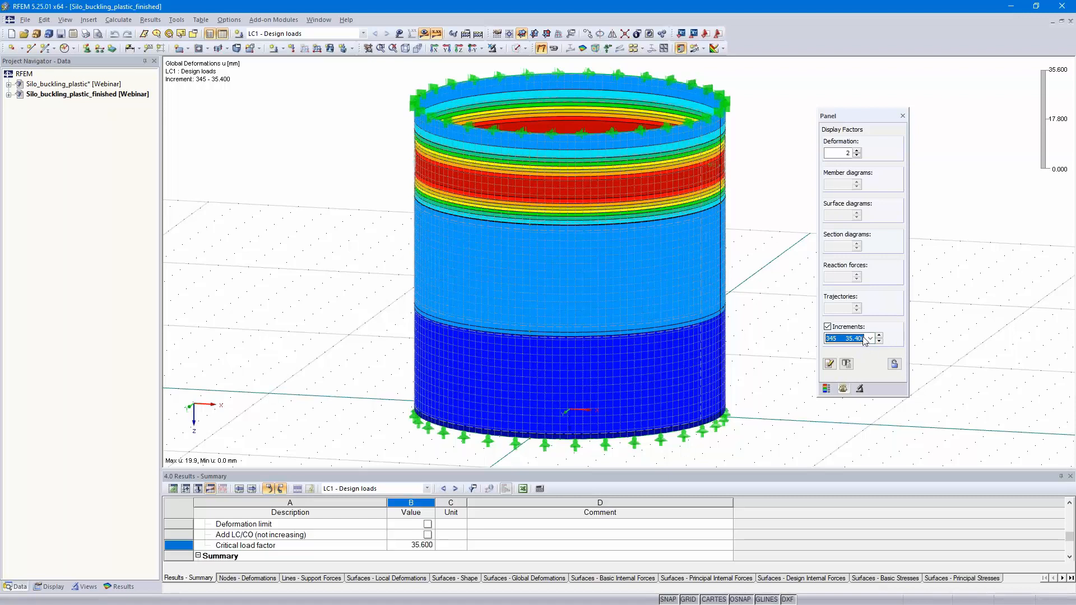
{"action": "double_click", "coordinate": [879, 335]}
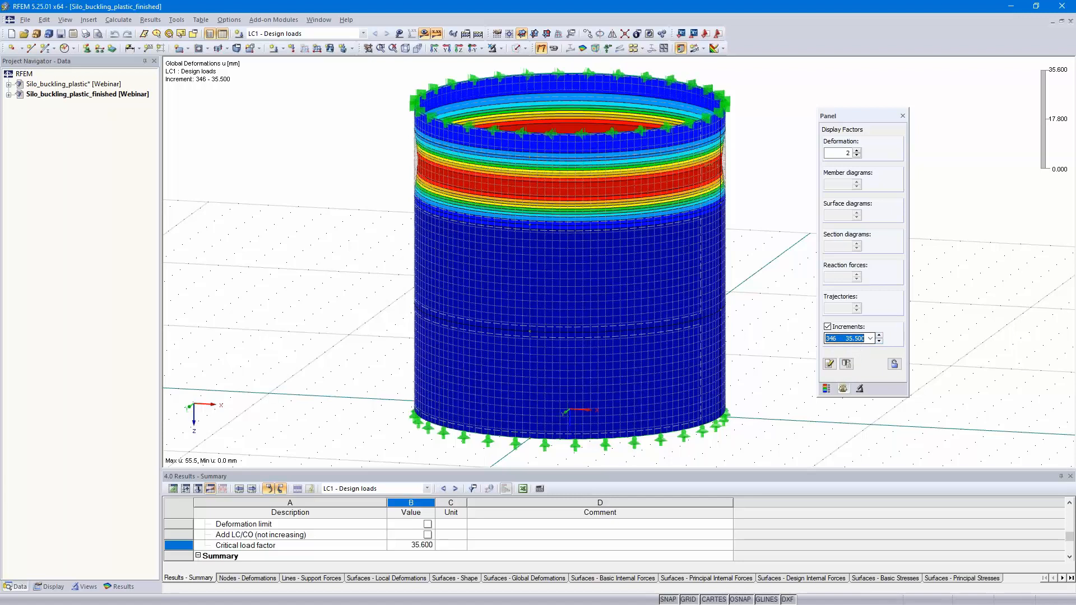
{"action": "middle_click_drag", "start_coordinate": [755, 279], "coordinate": [754, 230], "text": "ctrl"}
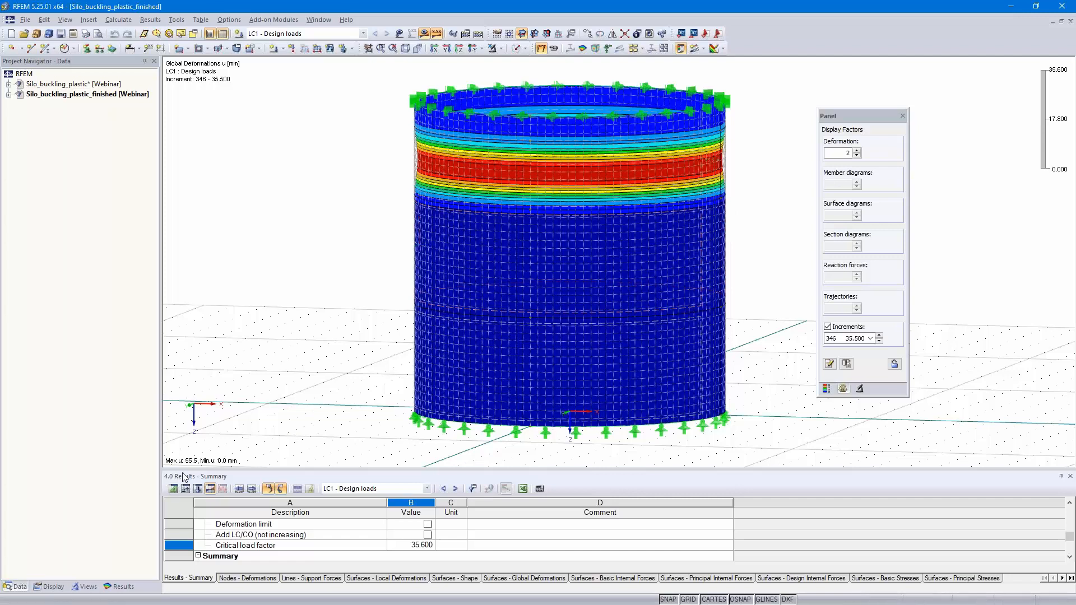
{"action": "left_click", "coordinate": [878, 335]}
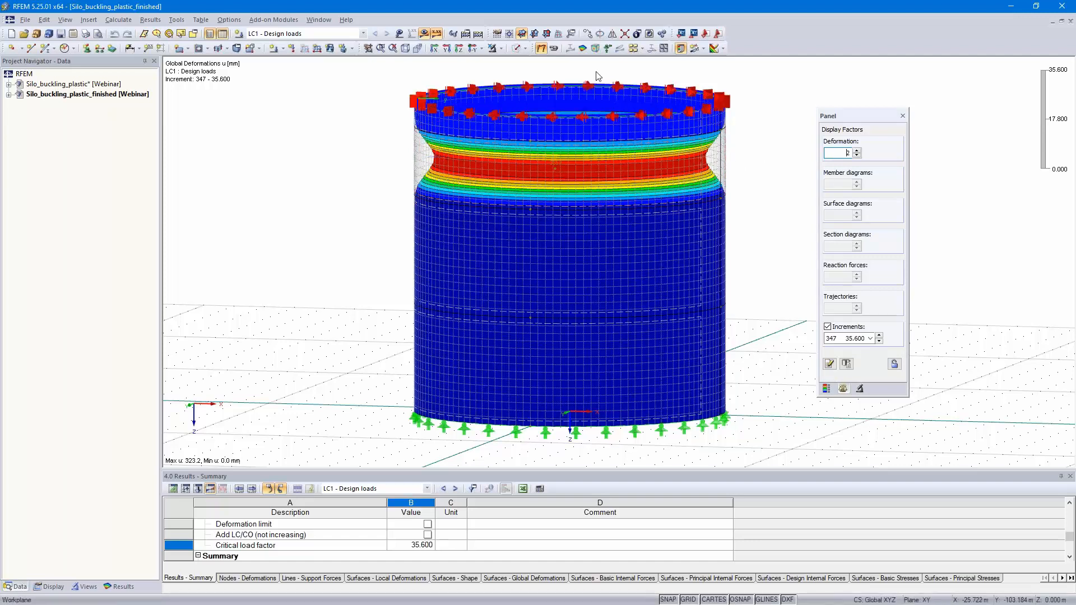
Step: Review the calculation diagram of maximum deformation u over increment/iteration for LC1, and close the calculation parameters
{"action": "left_click", "coordinate": [465, 33]}
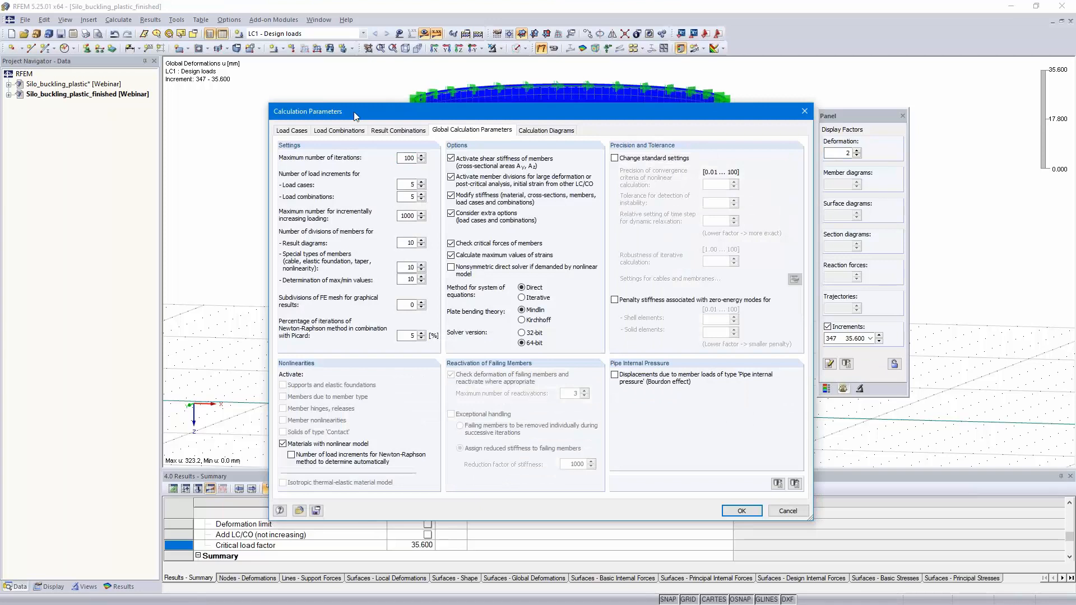
{"action": "left_click", "coordinate": [548, 131]}
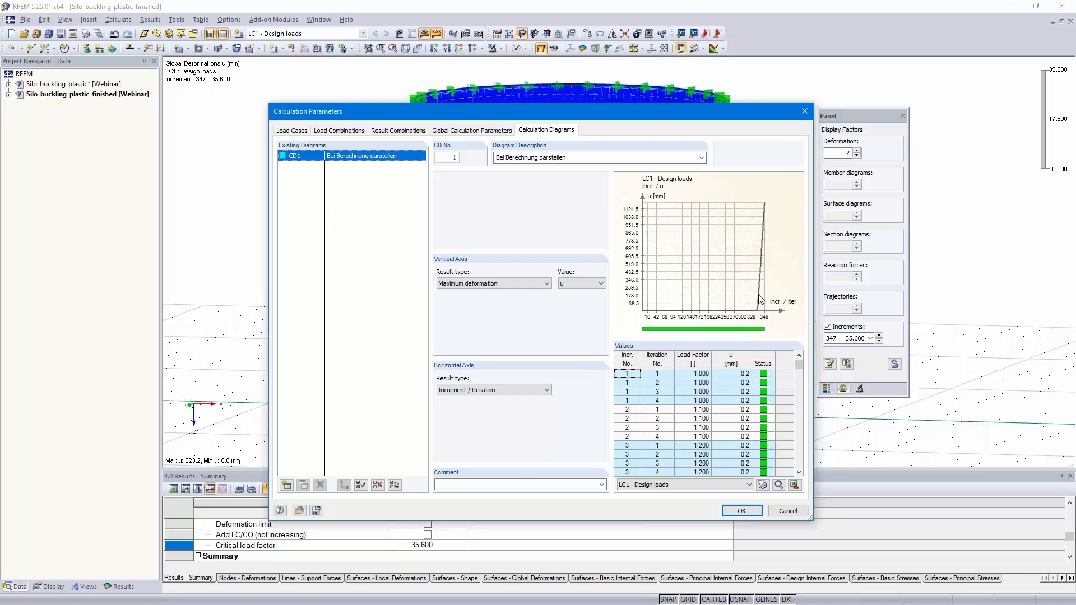
{"action": "left_click", "coordinate": [741, 511]}
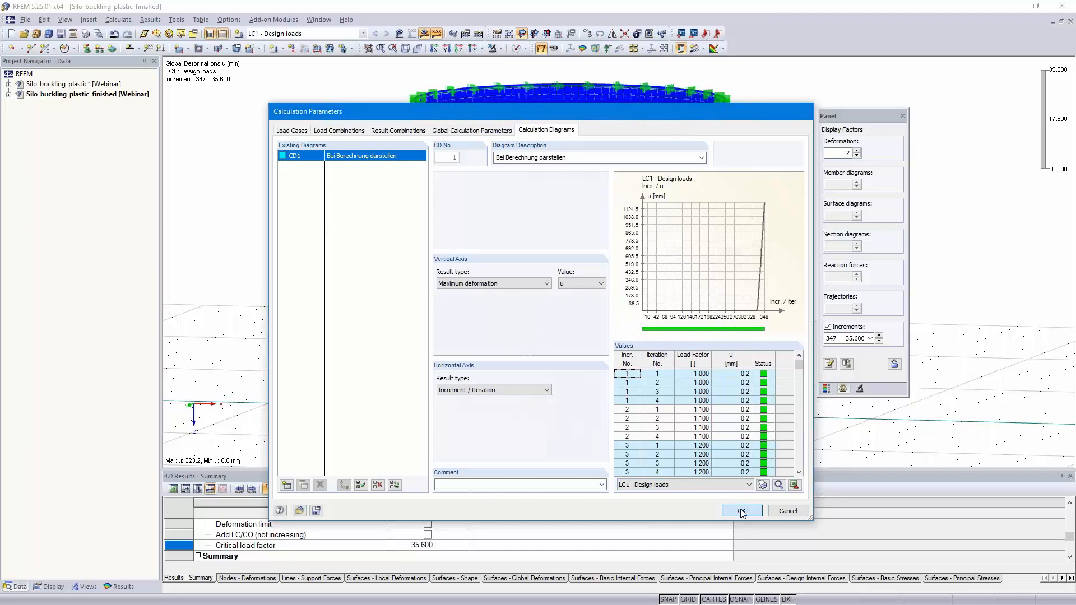